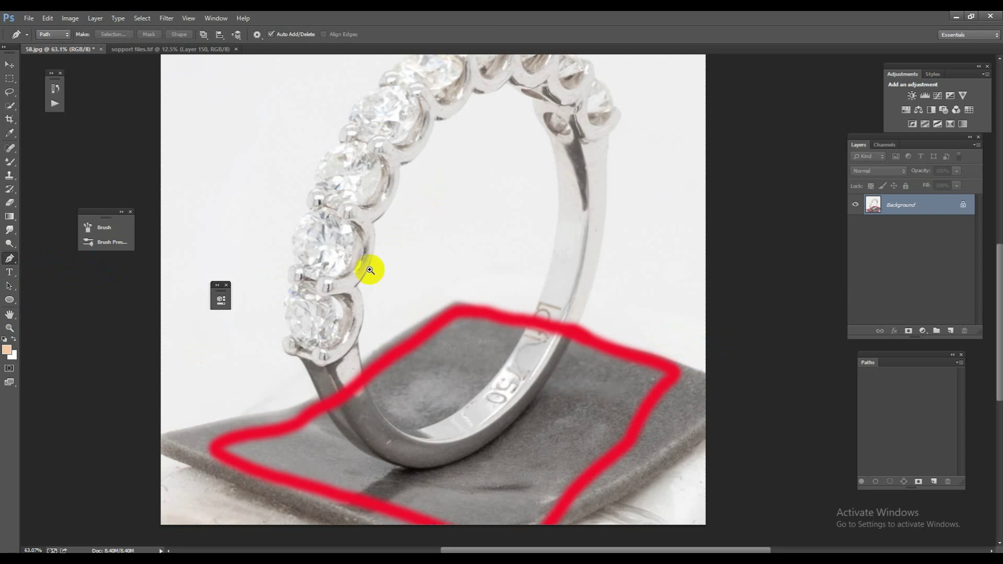
Zoom in on the ring and start a curved Pen path along the inner band edge
left_click(351, 330)
left_click(369, 348)
left_click_drag(363, 309, 375, 283)
mouse_move(352, 164)
left_mouse_down()
mouse_move(370, 292)
mouse_move(301, 246)
mouse_move(429, 211)
left_mouse_up()
left_click_drag(432, 157, 403, 384)
left_click(389, 281)
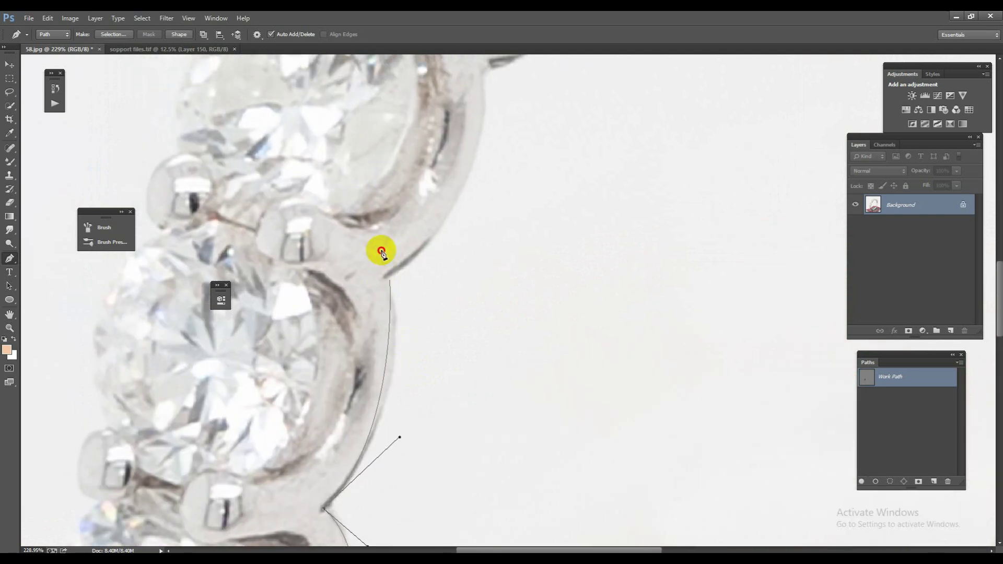
left_click_drag(475, 205, 413, 329)
Continue curved anchors along the band below the diamonds and down the inner shank
left_click_drag(419, 279, 518, 263)
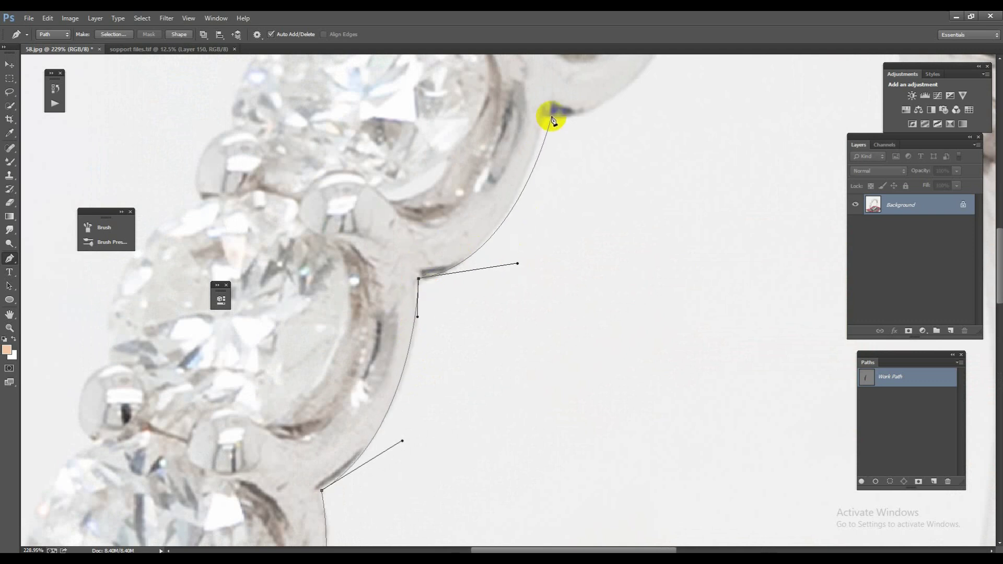
mouse_move(542, 112)
left_mouse_down()
mouse_move(617, 124)
mouse_move(287, 538)
left_mouse_up()
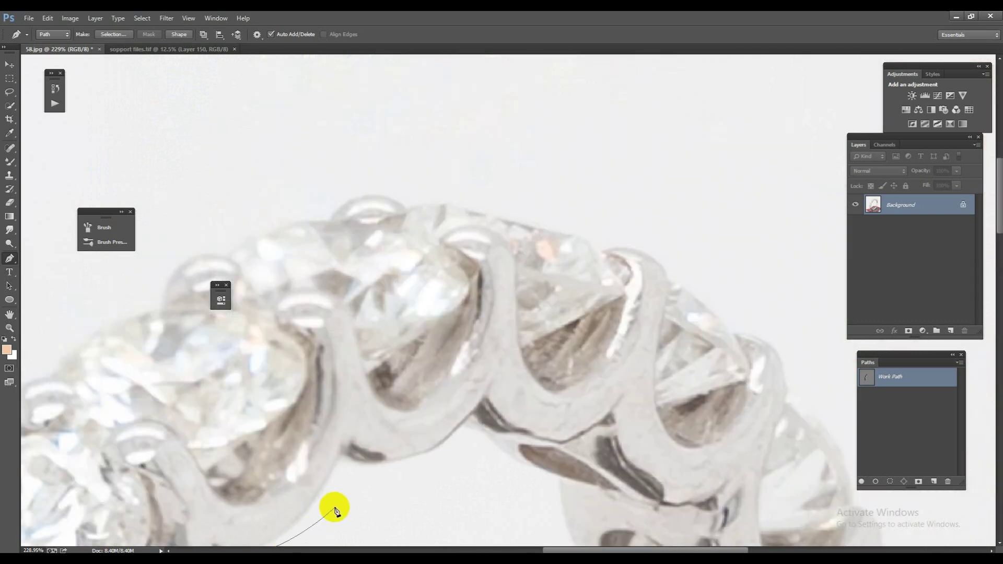
left_click_drag(345, 449, 407, 479)
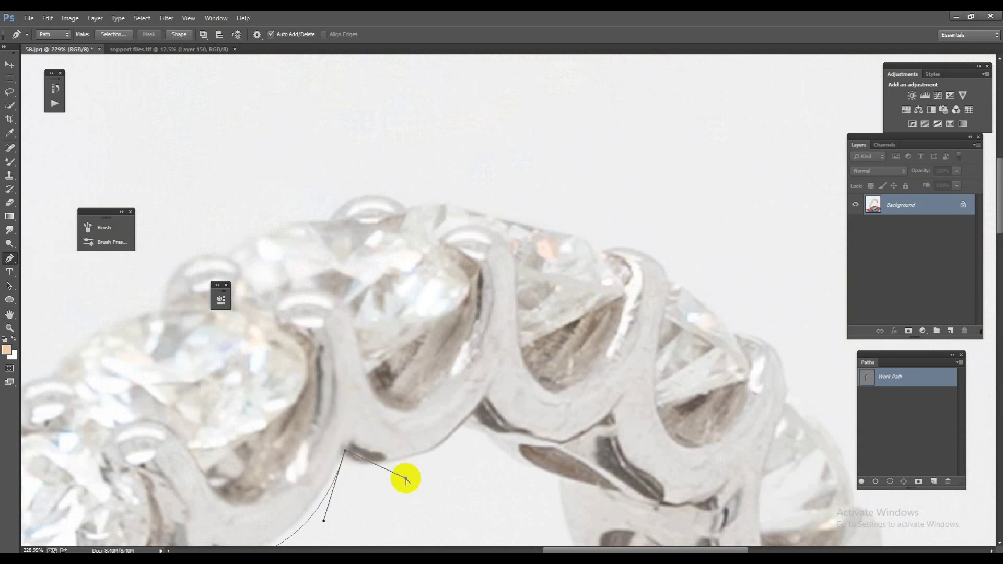
left_click_drag(464, 421, 492, 452)
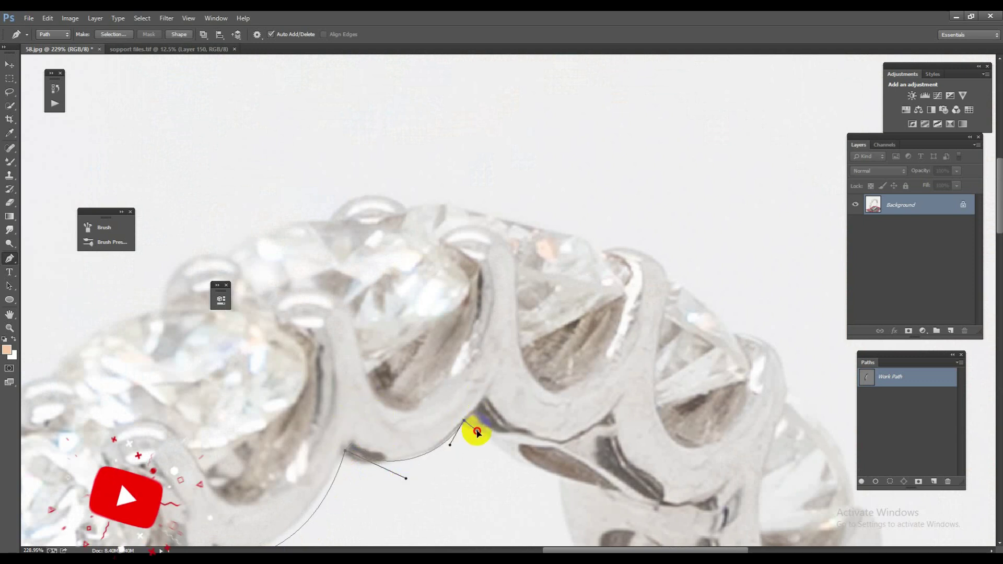
left_click(562, 504)
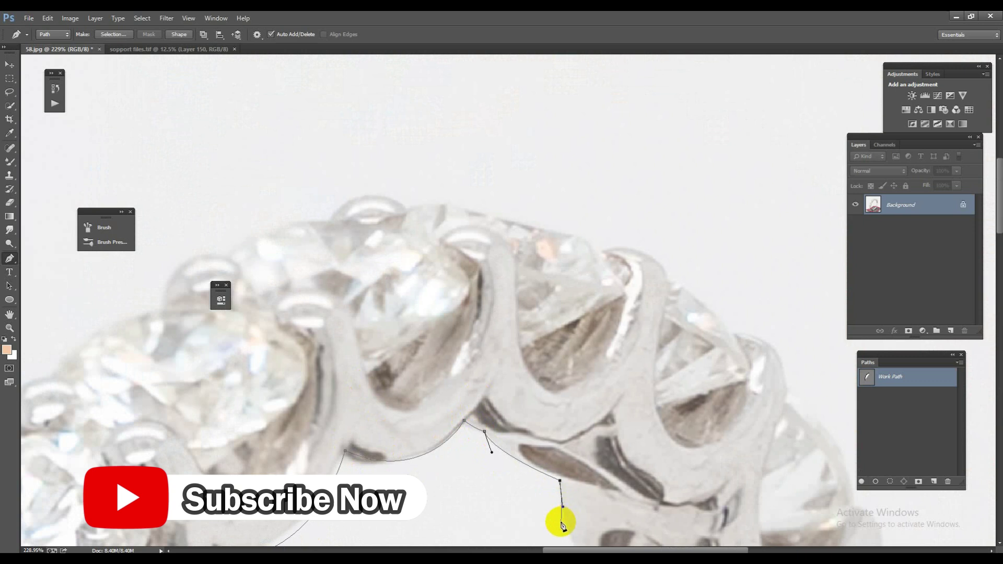
left_click_drag(562, 525, 485, 284)
mouse_move(528, 352)
left_mouse_down()
mouse_move(577, 426)
mouse_move(571, 464)
left_mouse_up()
Pan down and trace the inner shank, around the band's bottom, and up around the lowest prong
scroll(540, 479, "down", 5)
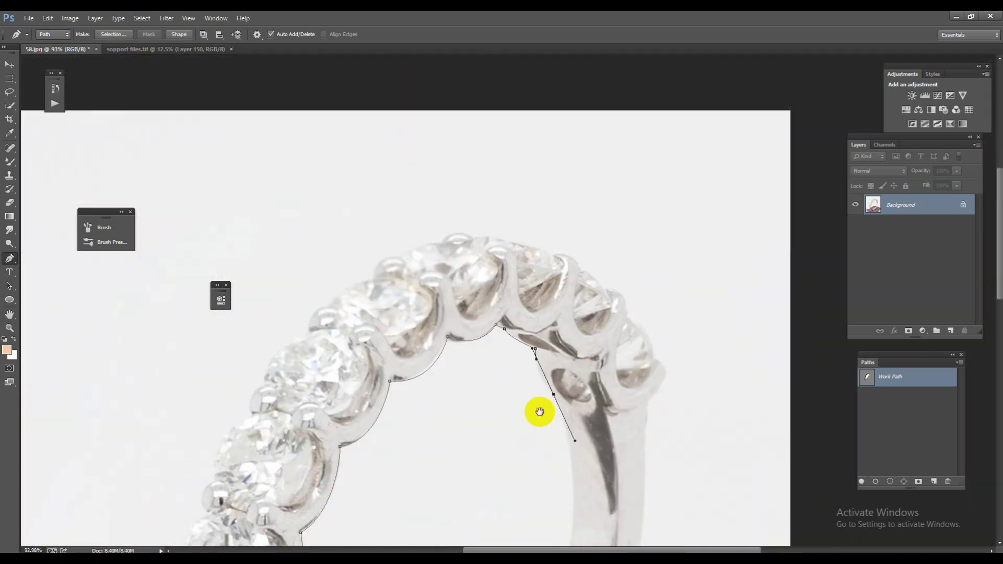
left_click_drag(540, 412, 629, 163)
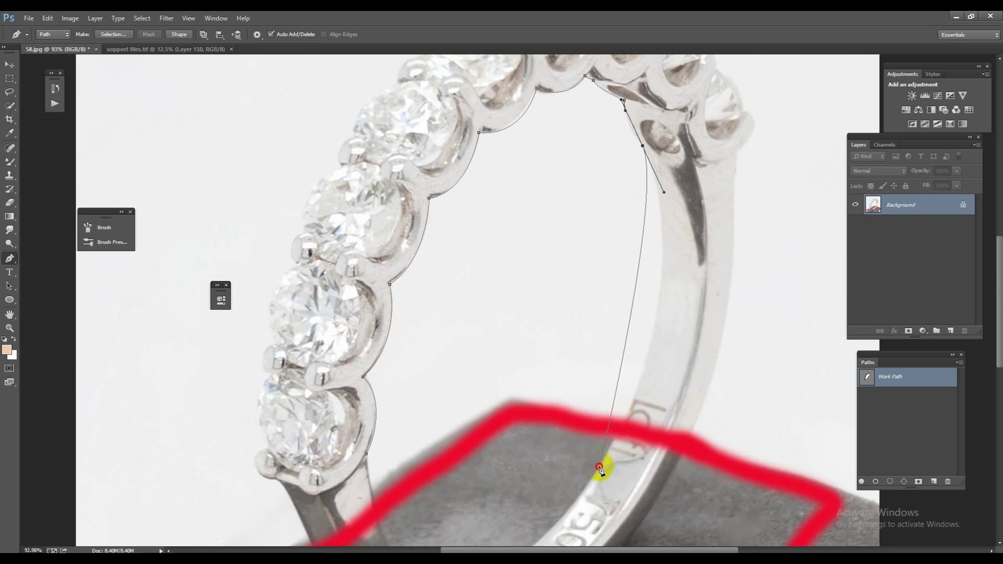
left_click_drag(600, 468, 511, 454)
scroll(522, 471, "down", 5)
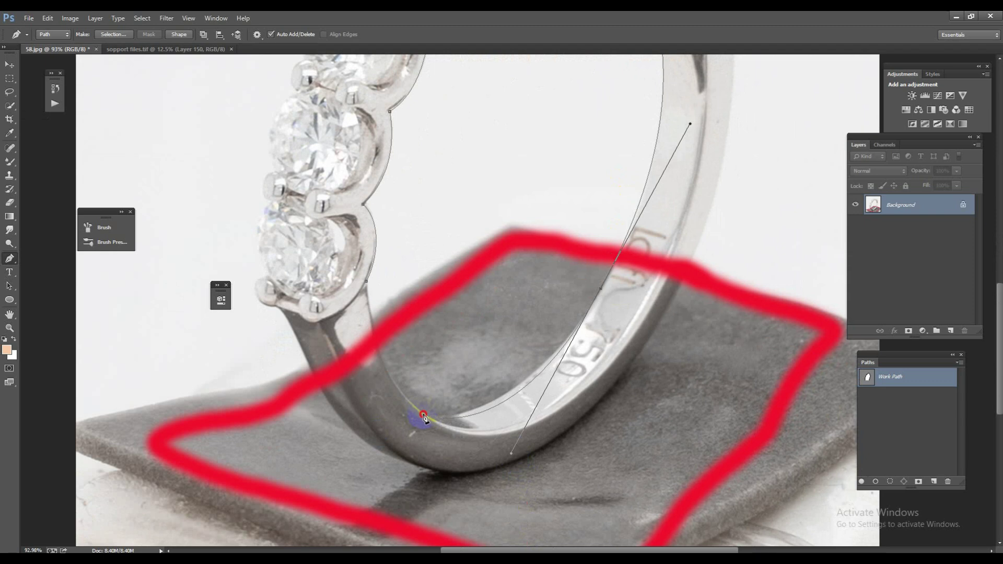
left_click(526, 421)
left_click_drag(510, 437, 495, 441)
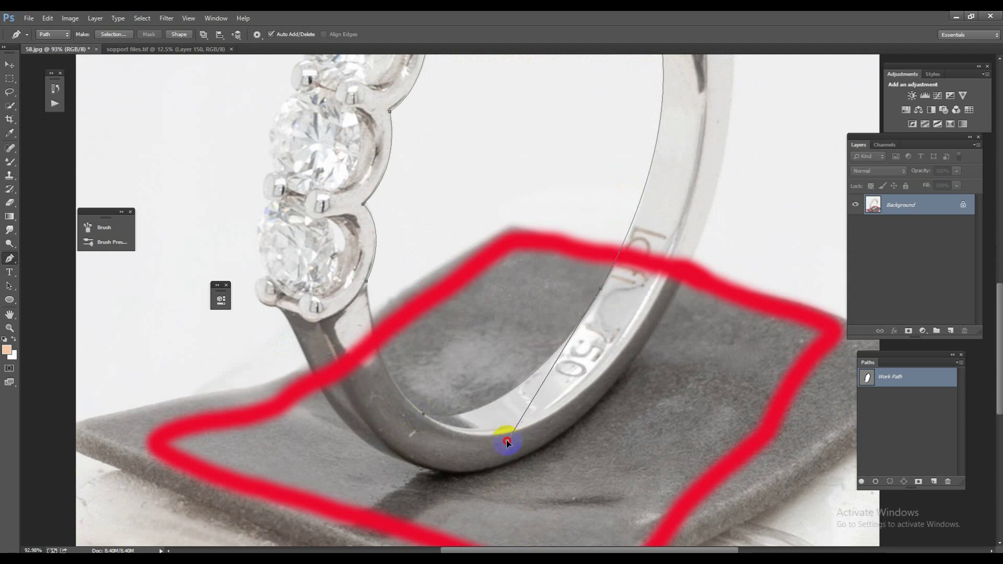
left_click_drag(365, 254, 373, 177)
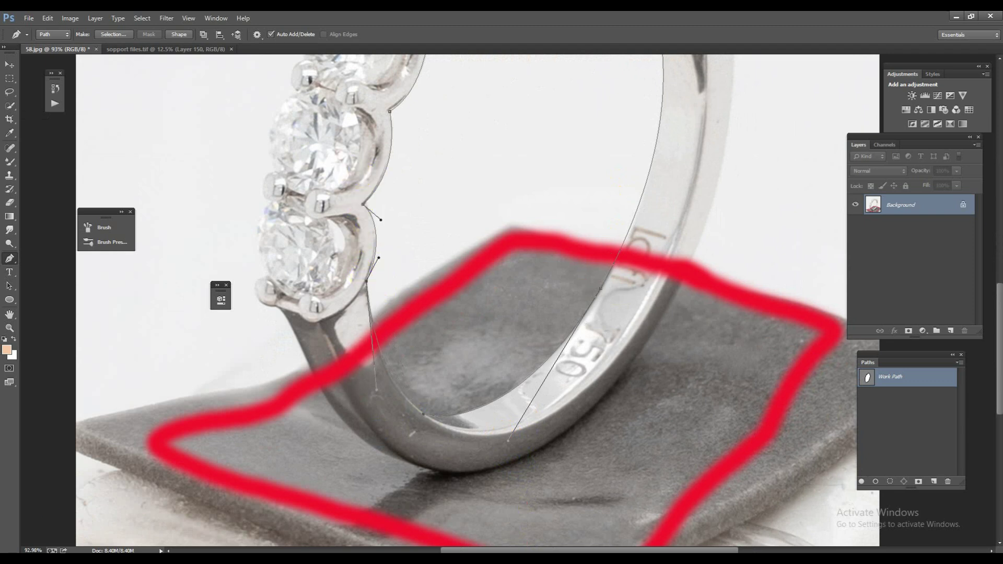
mouse_move(325, 327)
left_mouse_down()
mouse_move(345, 387)
mouse_move(258, 361)
left_mouse_up()
mouse_move(314, 285)
left_mouse_down()
mouse_move(361, 287)
mouse_move(260, 193)
left_mouse_up()
mouse_move(297, 116)
left_mouse_down()
mouse_move(289, 372)
mouse_move(338, 330)
left_mouse_up()
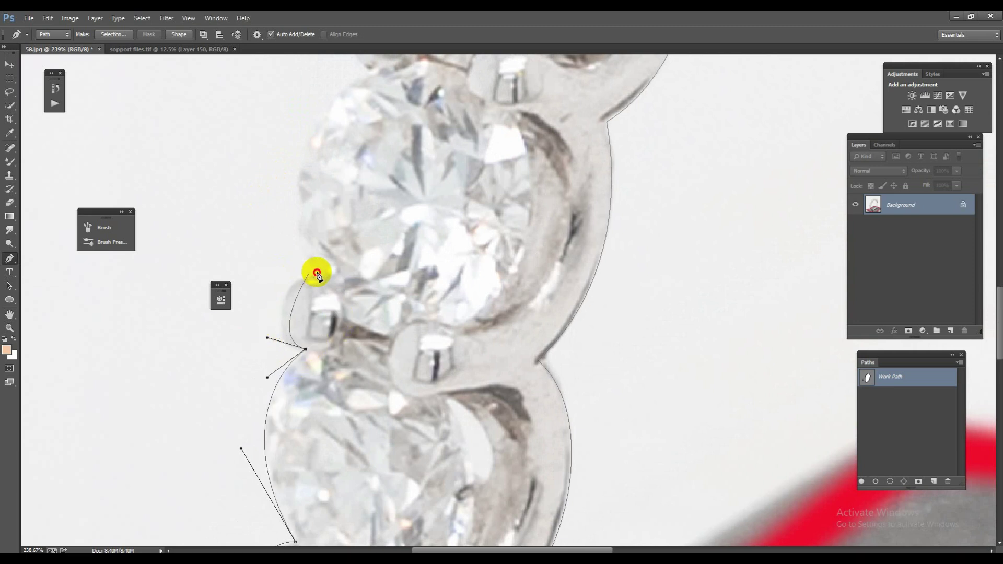
Trace curved anchors around the prongs and diamonds climbing toward the top of the ring
left_click_drag(309, 277, 253, 213)
left_click_drag(381, 112, 324, 318)
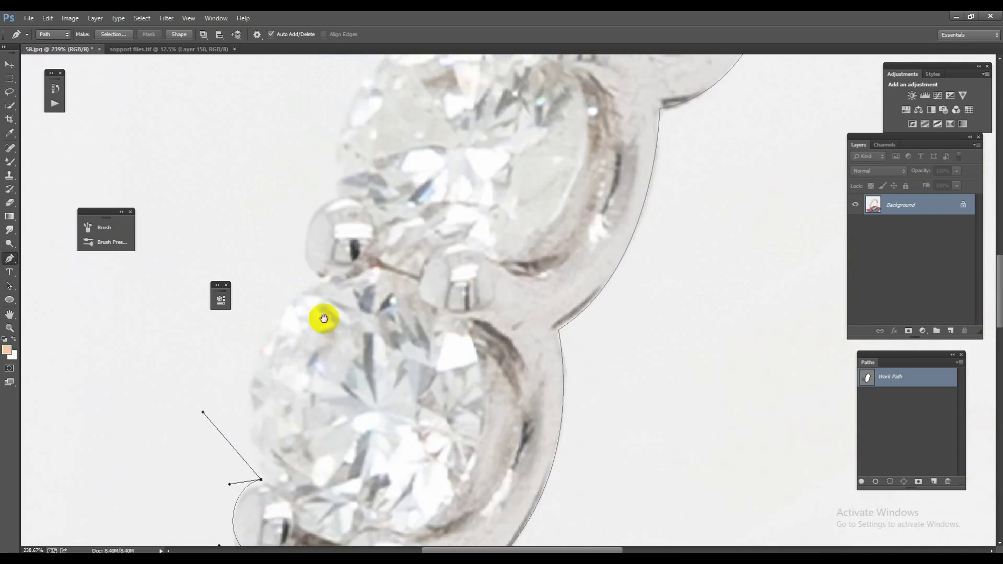
mouse_move(317, 277)
left_mouse_down()
mouse_move(361, 273)
mouse_move(290, 240)
left_mouse_up()
left_click_drag(203, 415, 215, 392)
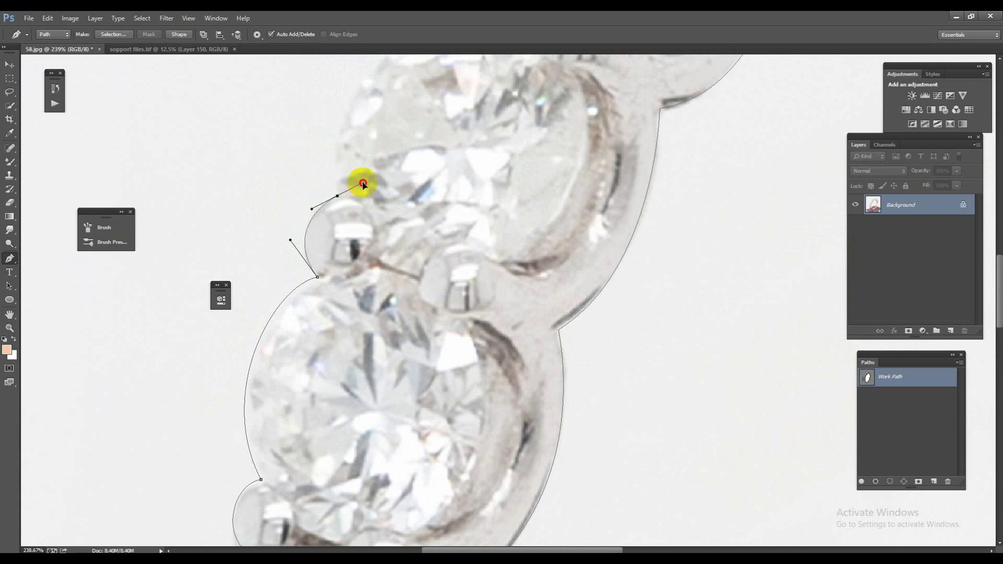
mouse_move(361, 193)
left_mouse_down()
mouse_move(316, 119)
mouse_move(288, 353)
left_mouse_up()
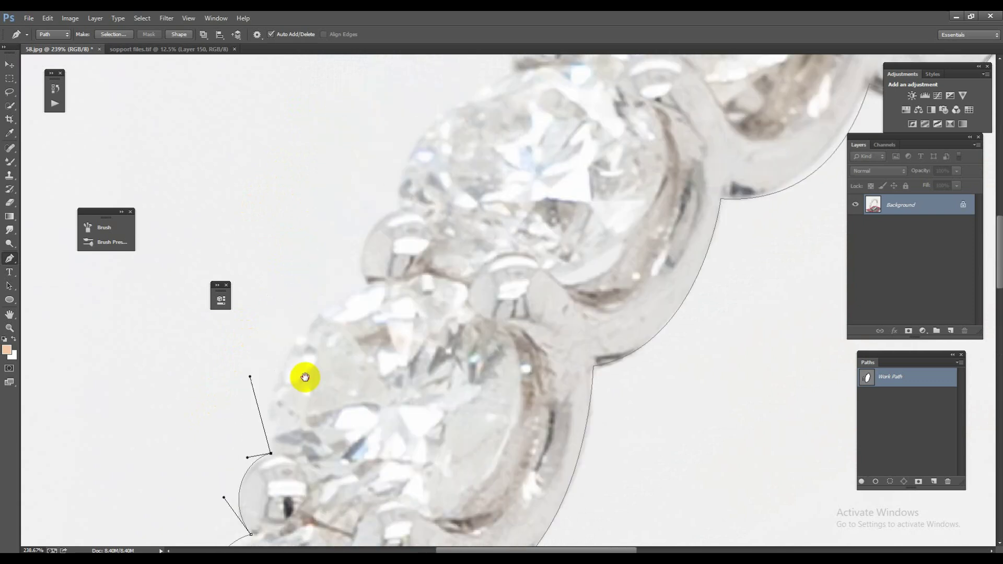
mouse_move(365, 283)
left_mouse_down()
mouse_move(402, 276)
mouse_move(349, 235)
left_mouse_up()
mouse_move(397, 204)
left_mouse_down()
mouse_move(400, 145)
mouse_move(347, 278)
left_mouse_up()
left_click_drag(470, 230, 412, 203)
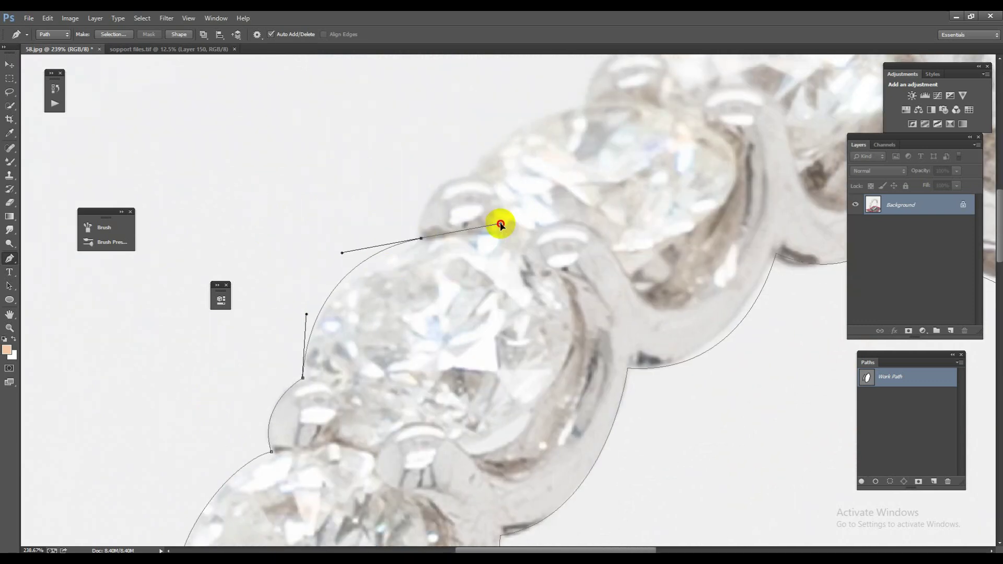
left_click_drag(481, 166, 494, 136)
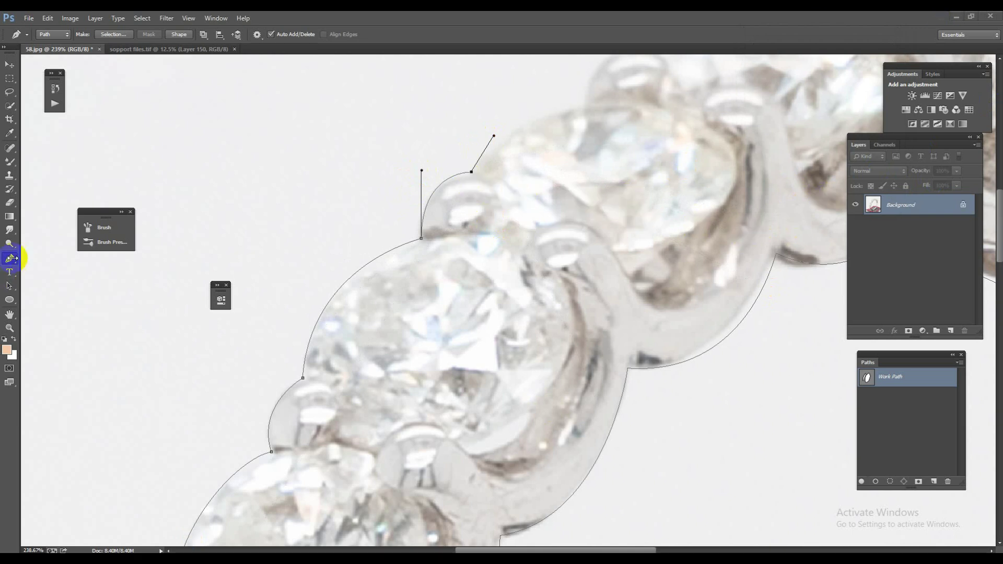
Continue the path over the top diamonds and down around the end diamond on the right
mouse_move(584, 103)
left_mouse_down()
mouse_move(599, 82)
mouse_move(467, 284)
left_mouse_up()
mouse_move(502, 241)
left_mouse_down()
mouse_move(539, 242)
mouse_move(535, 202)
left_mouse_up()
left_click_drag(605, 204, 625, 161)
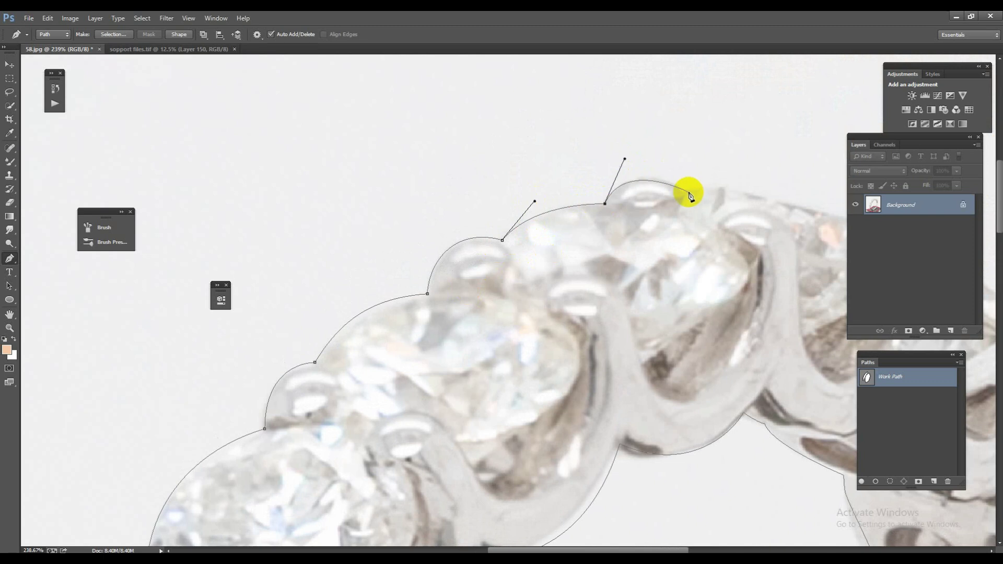
mouse_move(684, 187)
left_mouse_down()
mouse_move(714, 174)
mouse_move(543, 191)
left_mouse_up()
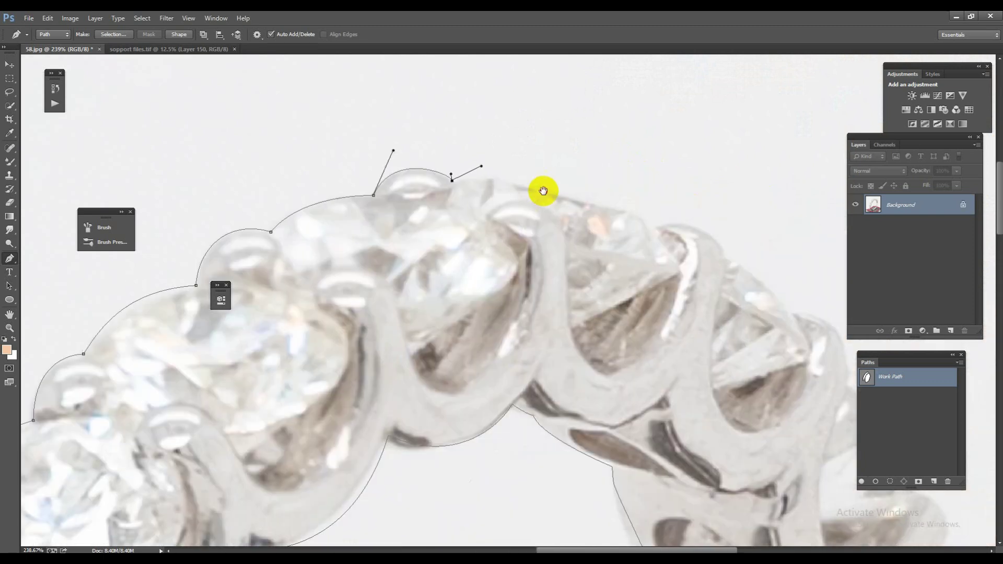
left_click_drag(659, 223, 696, 210)
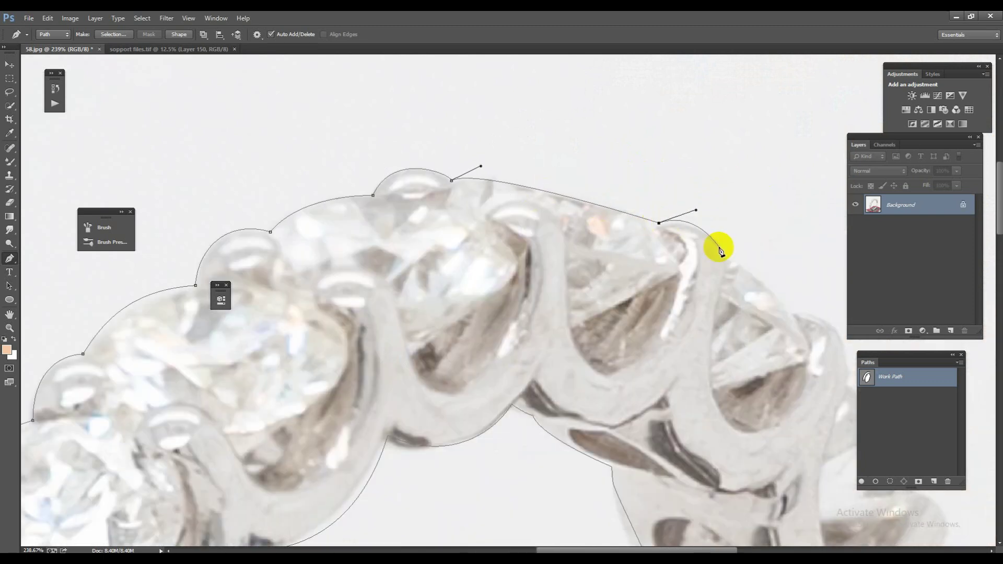
mouse_move(728, 254)
left_mouse_down()
mouse_move(762, 257)
mouse_move(777, 278)
left_mouse_up()
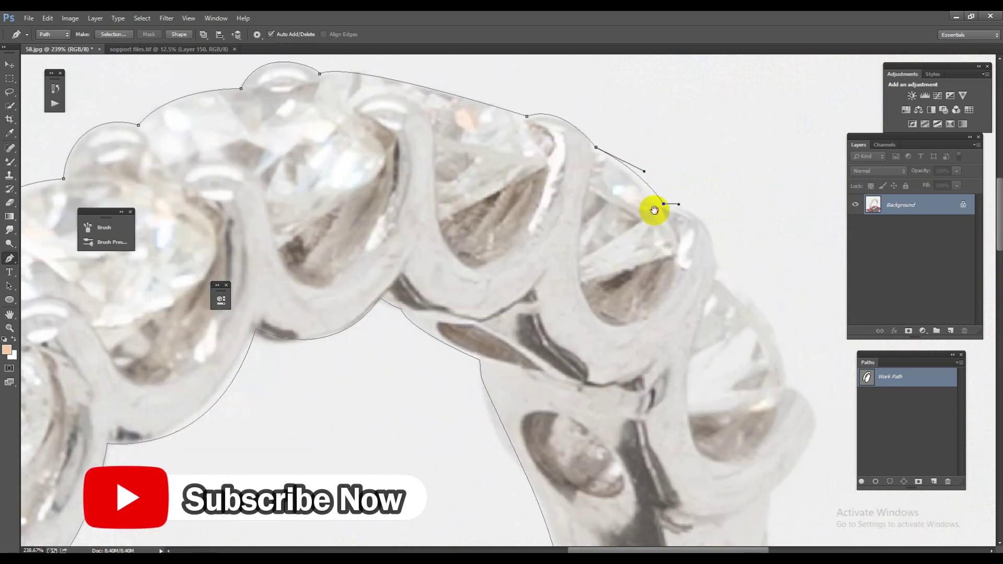
left_click_drag(812, 313, 566, 145)
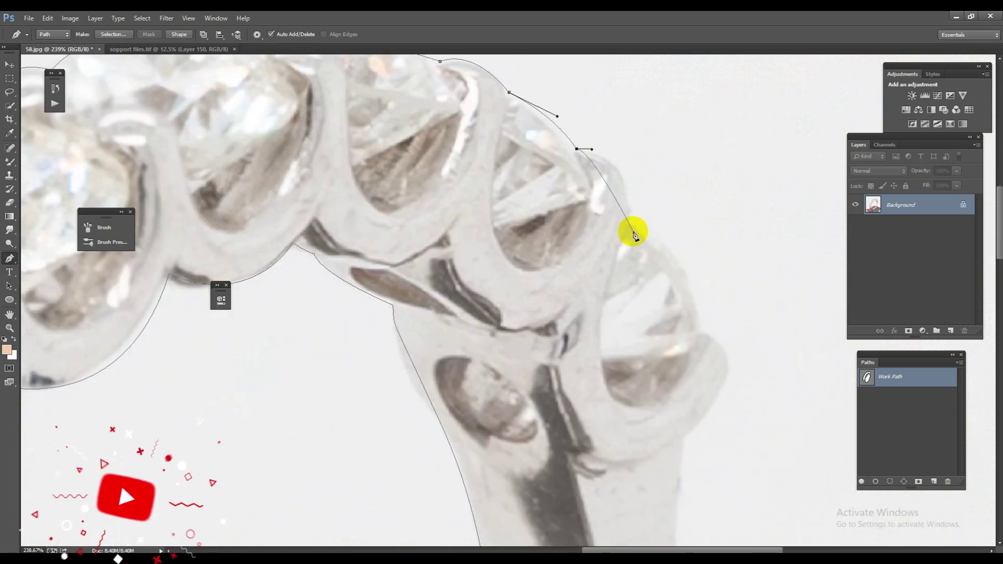
mouse_move(633, 210)
left_mouse_down()
mouse_move(636, 259)
mouse_move(676, 247)
left_mouse_up()
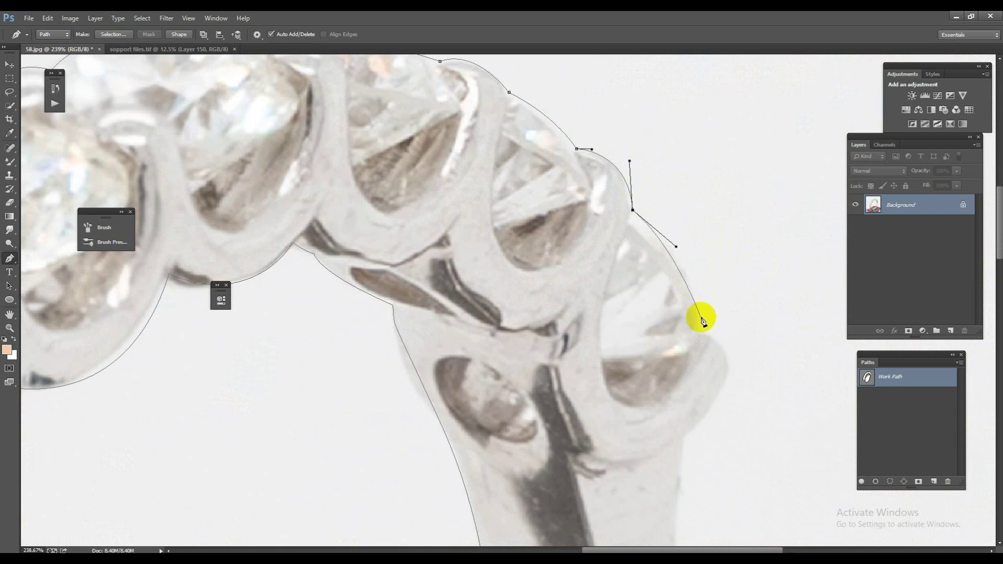
mouse_move(703, 330)
left_mouse_down()
mouse_move(707, 358)
mouse_move(739, 337)
left_mouse_up()
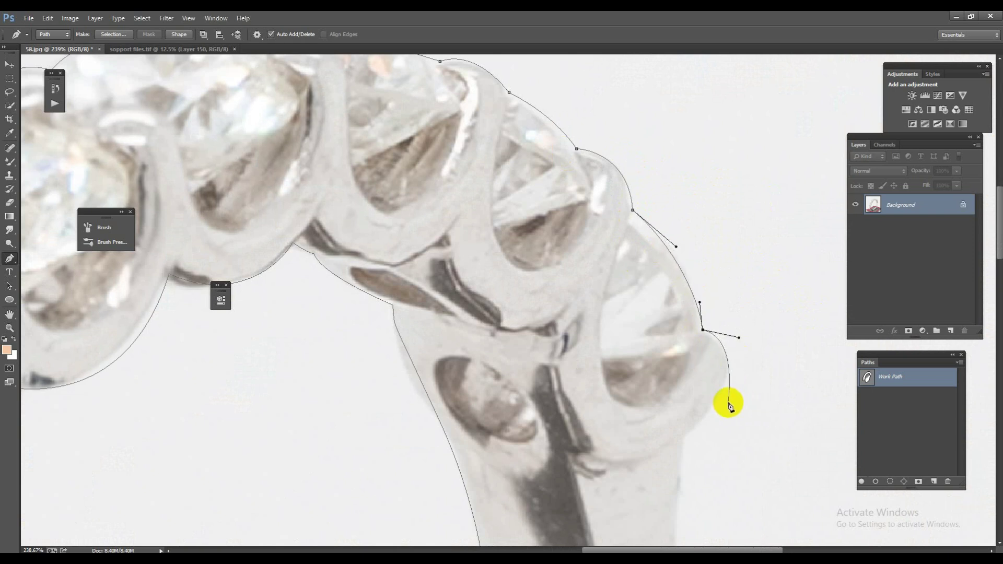
Add the final anchors down the outer shank and around the base, completing the ring outline
left_click(684, 441)
scroll(645, 454, "down", 5)
left_click(589, 370)
left_click(589, 461)
scroll(589, 462, "down", 3)
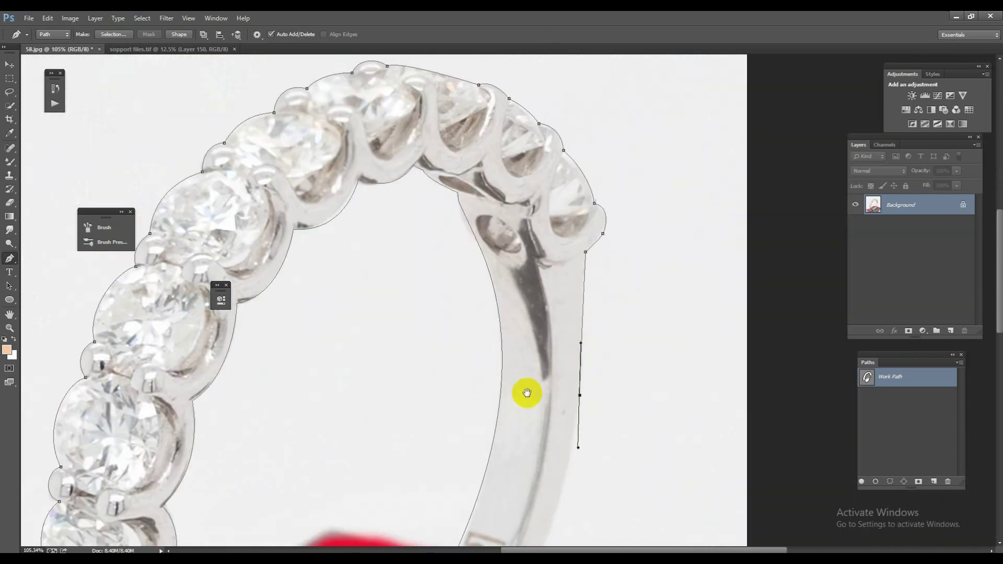
left_click_drag(526, 393, 628, 161)
left_click(564, 442)
mouse_move(511, 487)
left_mouse_down()
mouse_move(477, 536)
mouse_move(469, 473)
mouse_move(357, 462)
left_mouse_up()
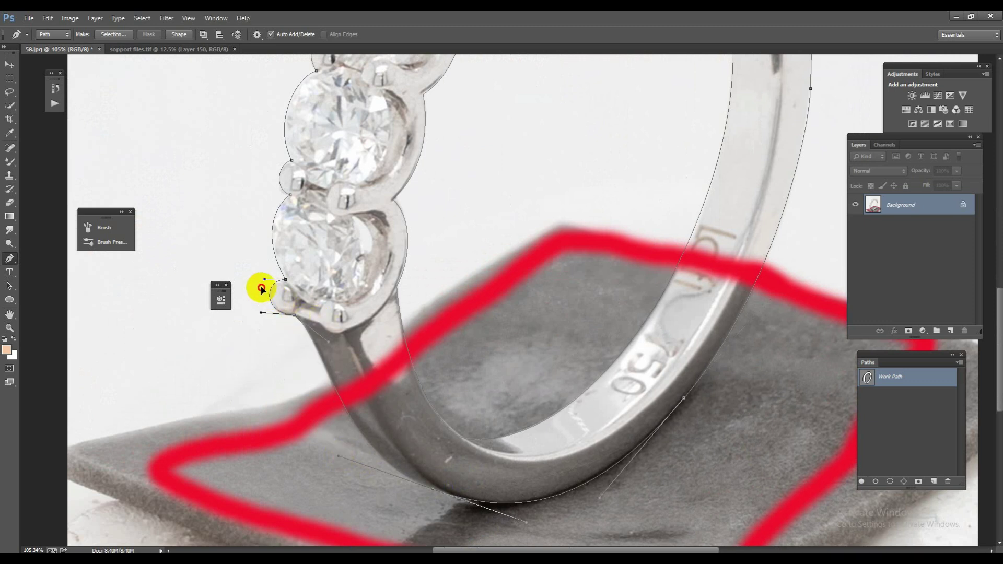
left_click_drag(419, 382, 537, 335)
Save the work path as Path 1 and run the F2 white-background action, dismissing its error
double_click(891, 377)
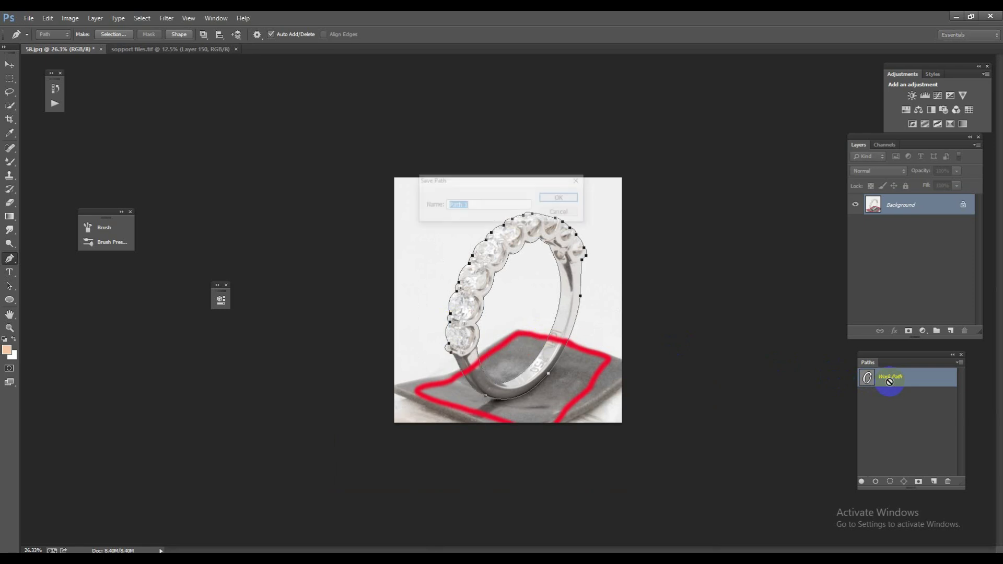
left_click(557, 198)
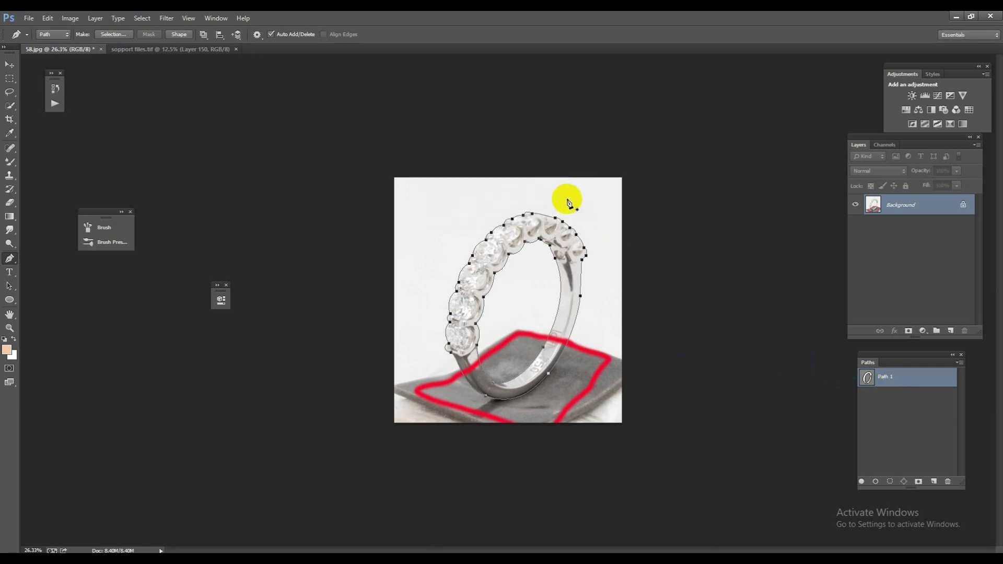
key("F2")
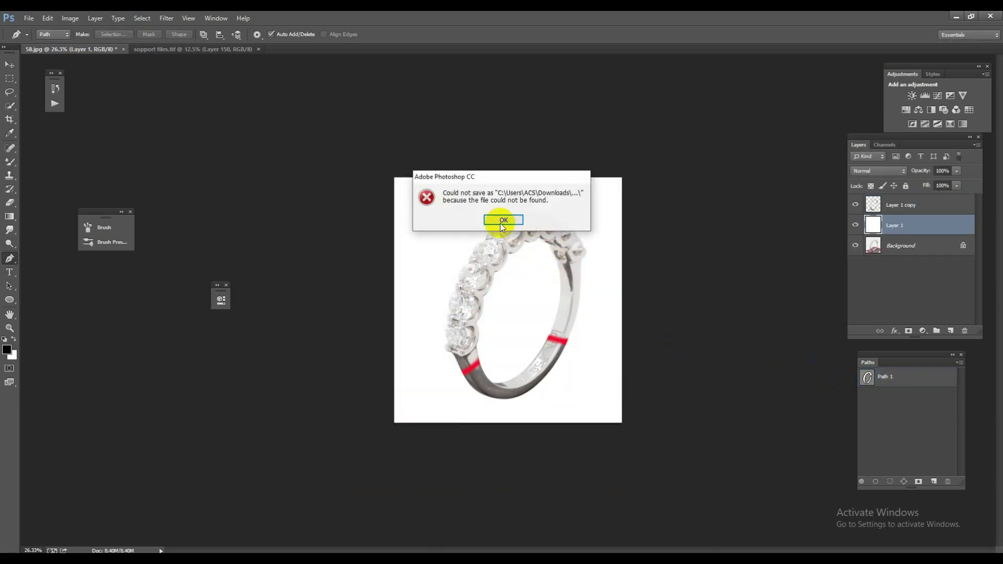
left_click(501, 222)
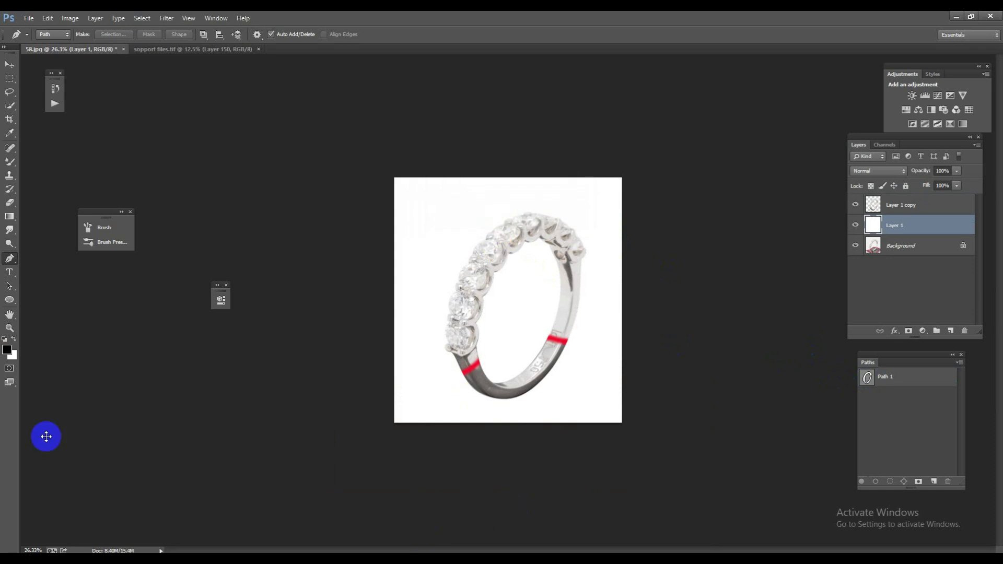
left_click_drag(467, 297, 560, 397)
key("ctrl+0")
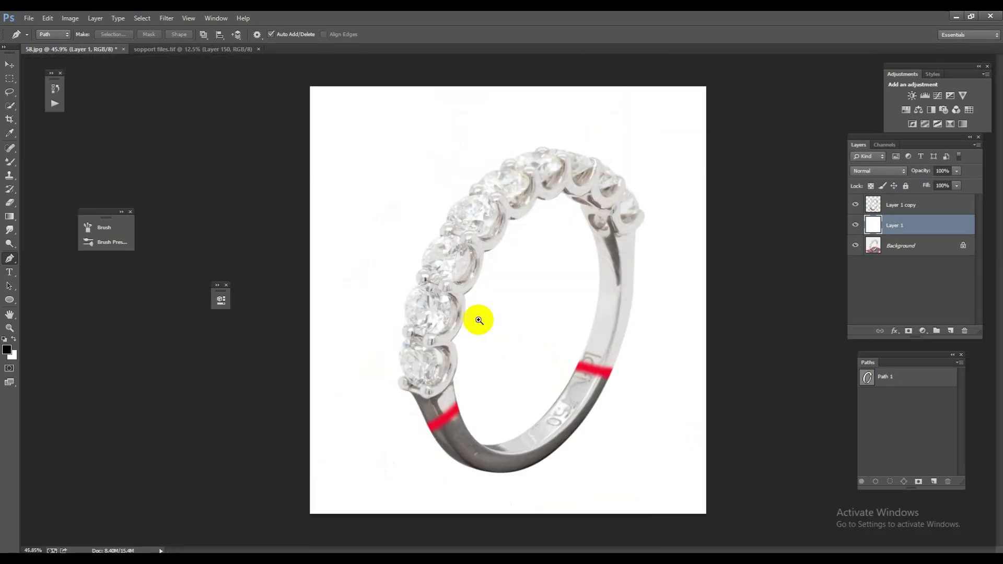
Save as 58.psd in Photoshop format, replacing the existing file, with Maximize Compatibility
key("ctrl+s")
key("Return")
key("Return")
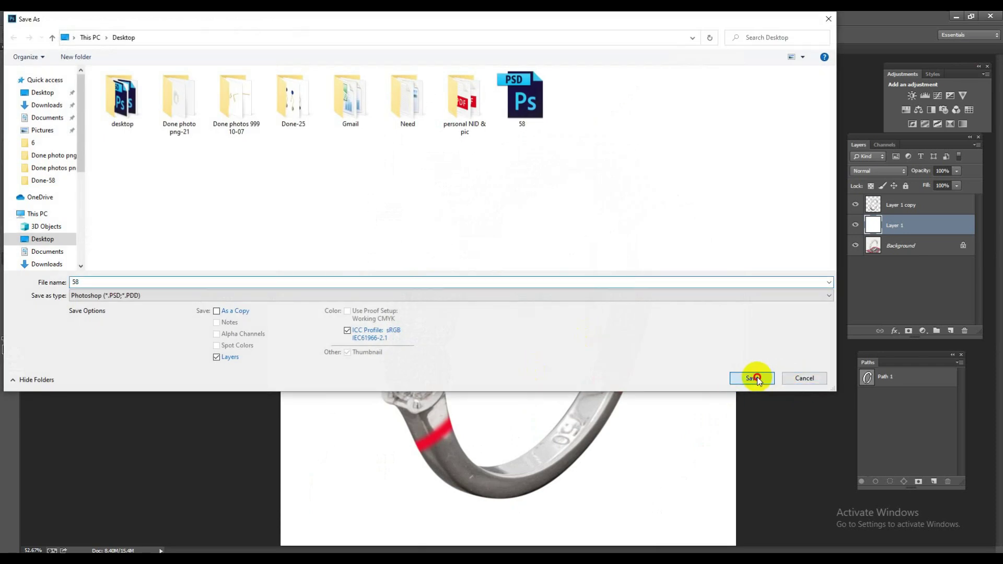
left_click(757, 377)
left_click(534, 292)
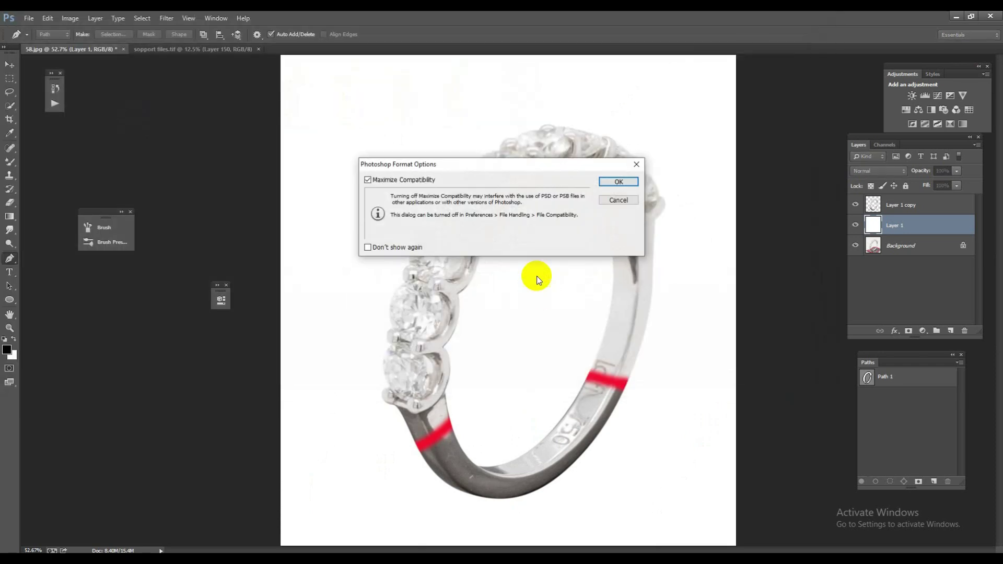
left_click(616, 180)
scroll(468, 294, "down", 2)
scroll(510, 307, "up", 4)
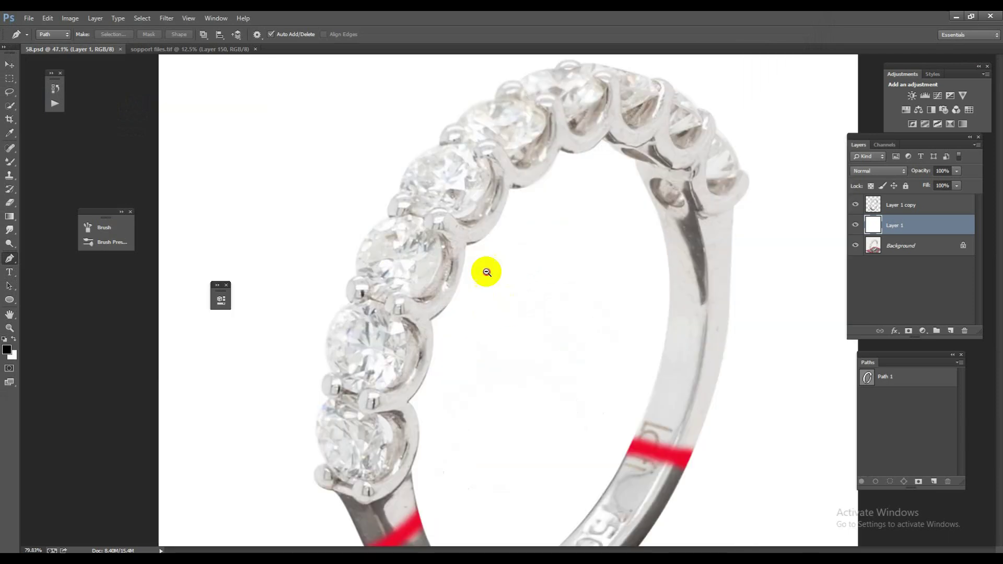
Bring a diamond from sopport files.tif into 58.psd as a layer above the ring
left_click(177, 48)
left_click(10, 65)
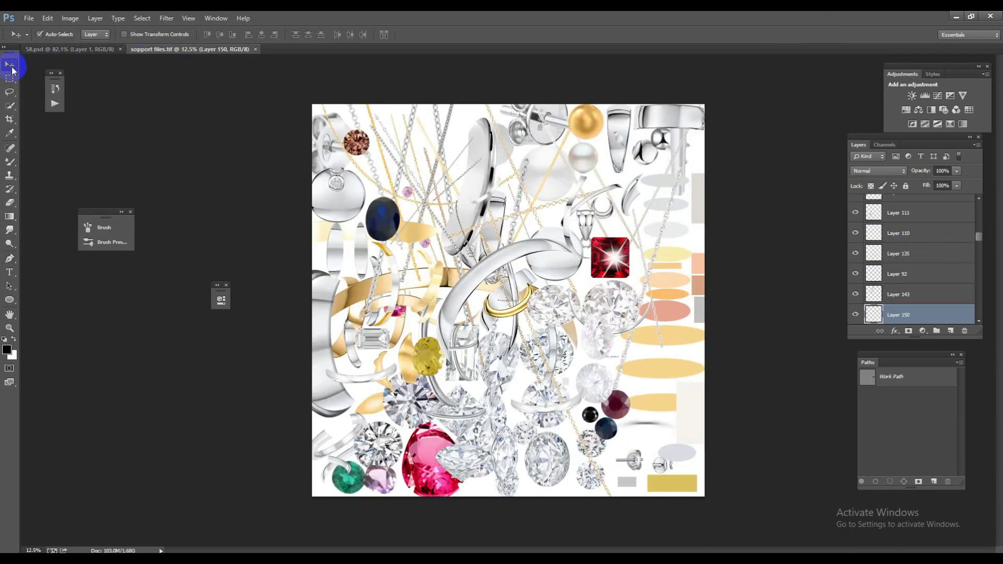
left_click_drag(509, 431, 887, 313)
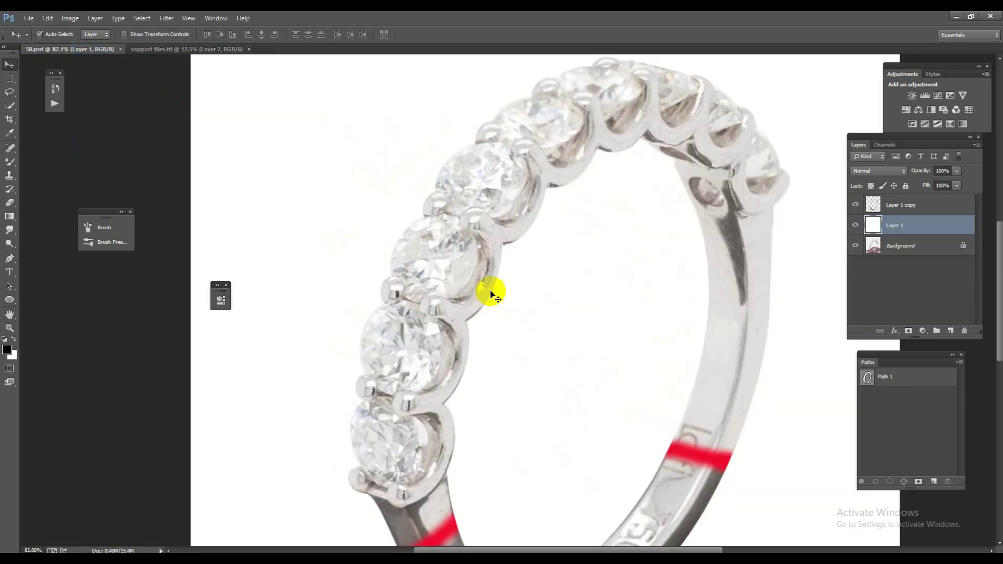
left_click_drag(86, 52, 515, 324)
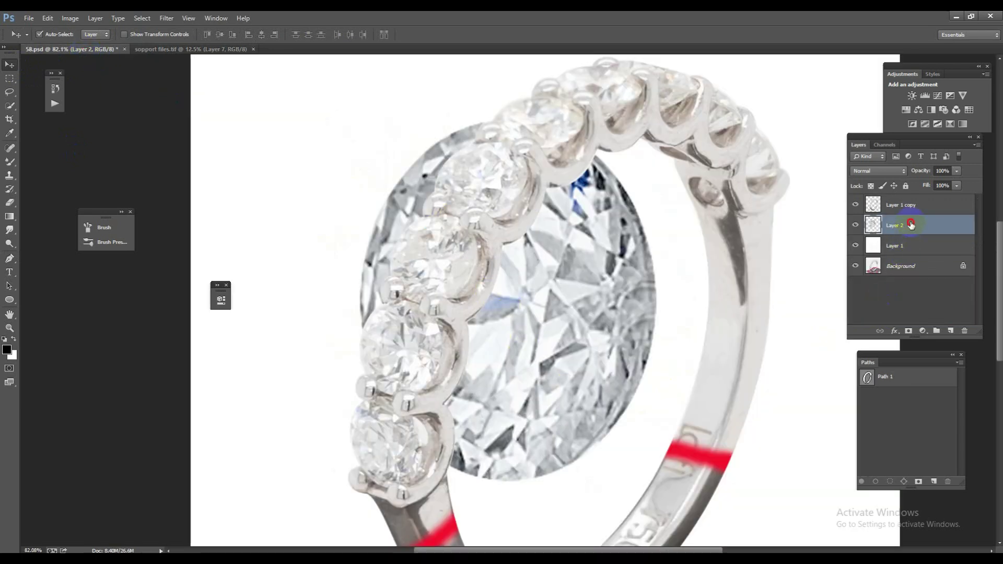
left_click_drag(911, 225, 909, 202)
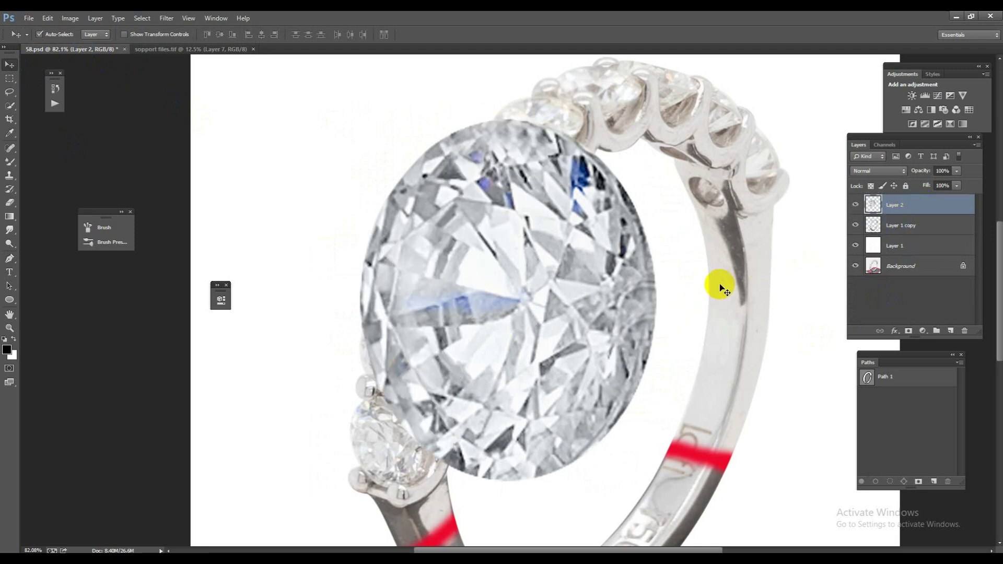
Rotate the diamond about 16°, shrink it to about a third, and stretch it into its setting
key("ctrl+t")
left_click_drag(720, 273, 672, 385)
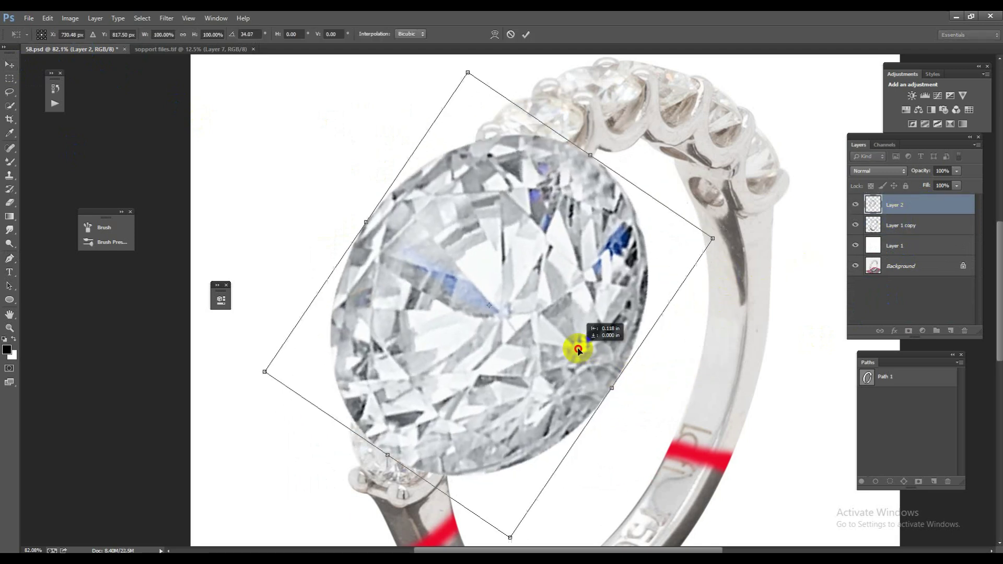
left_click_drag(578, 347, 499, 339)
left_click_drag(633, 405, 657, 324)
mouse_move(610, 200)
left_mouse_down()
mouse_move(451, 318)
mouse_move(433, 346)
mouse_move(457, 360)
left_mouse_up()
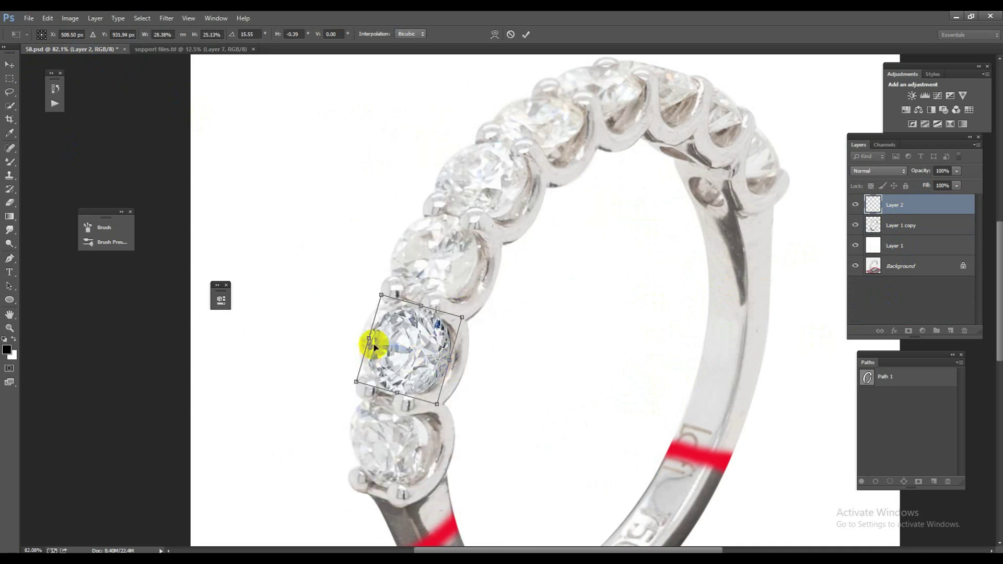
left_click_drag(359, 335, 359, 339)
left_click_drag(417, 305, 420, 299)
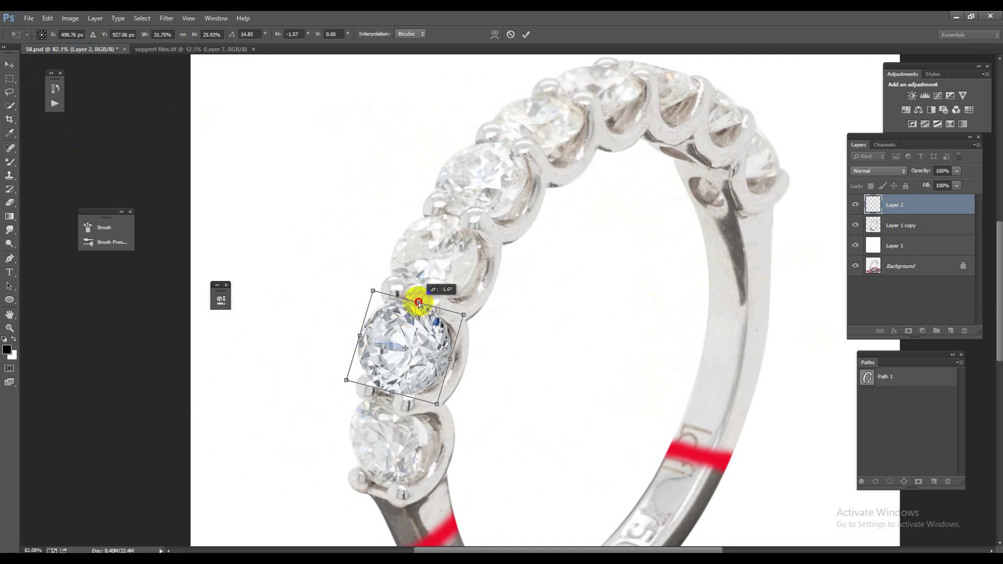
mouse_move(392, 393)
left_mouse_down()
mouse_move(448, 409)
mouse_move(500, 395)
left_mouse_up()
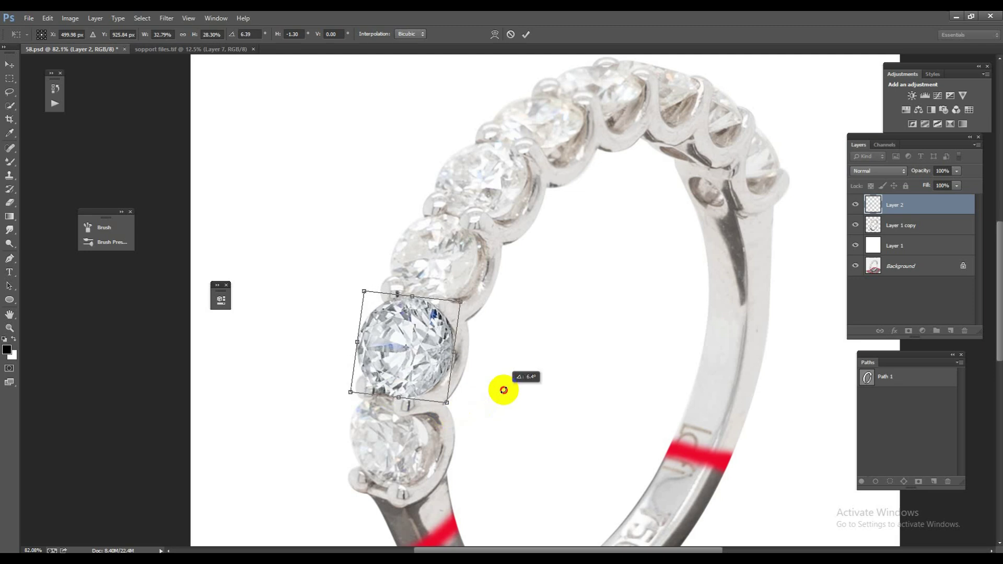
key("Return")
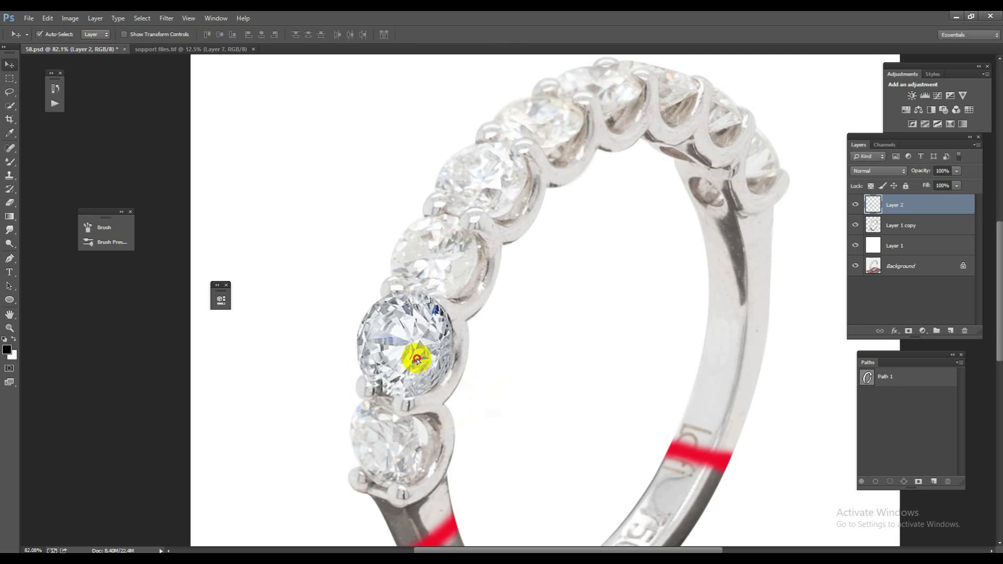
Copy the diamond into the next setting up, rotating it and scaling to about 93%
left_click_drag(415, 359, 448, 273)
left_click_drag(520, 281, 522, 305)
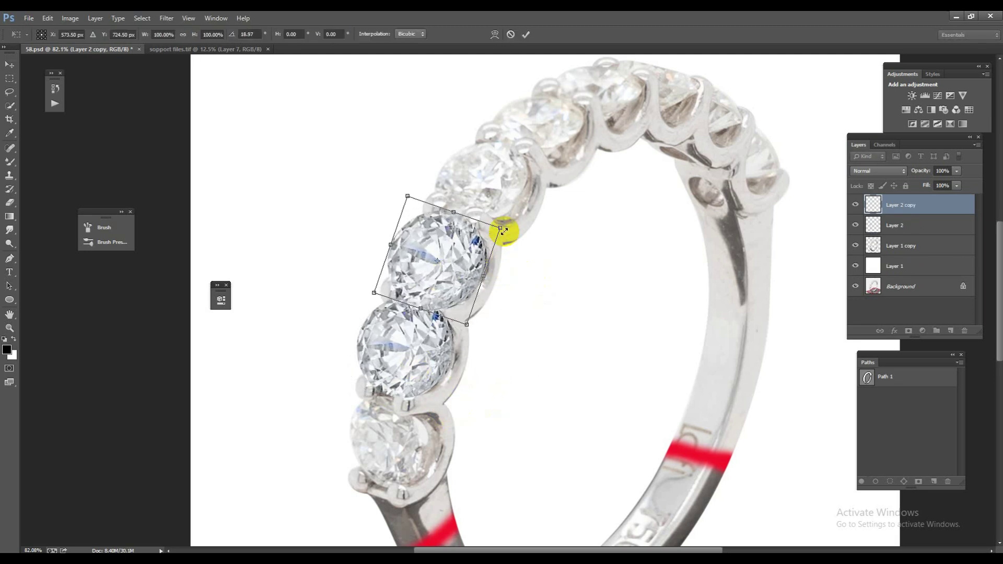
left_click_drag(501, 228, 498, 233)
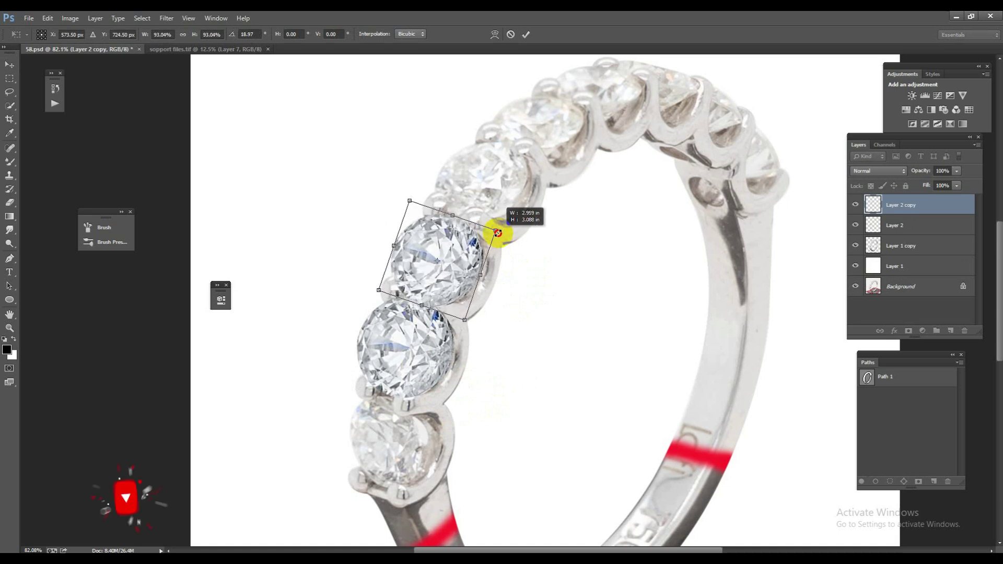
key("Return")
Copy a diamond into the next setting up, skewing and adjusting its height to follow the band
mouse_move(459, 251)
left_mouse_down()
mouse_move(515, 150)
mouse_move(488, 170)
left_mouse_up()
key("ctrl+j")
key("ctrl+t")
left_click_drag(477, 128, 482, 134)
mouse_move(476, 220)
left_mouse_down()
mouse_move(484, 225)
mouse_move(531, 127)
left_mouse_up()
key("Return")
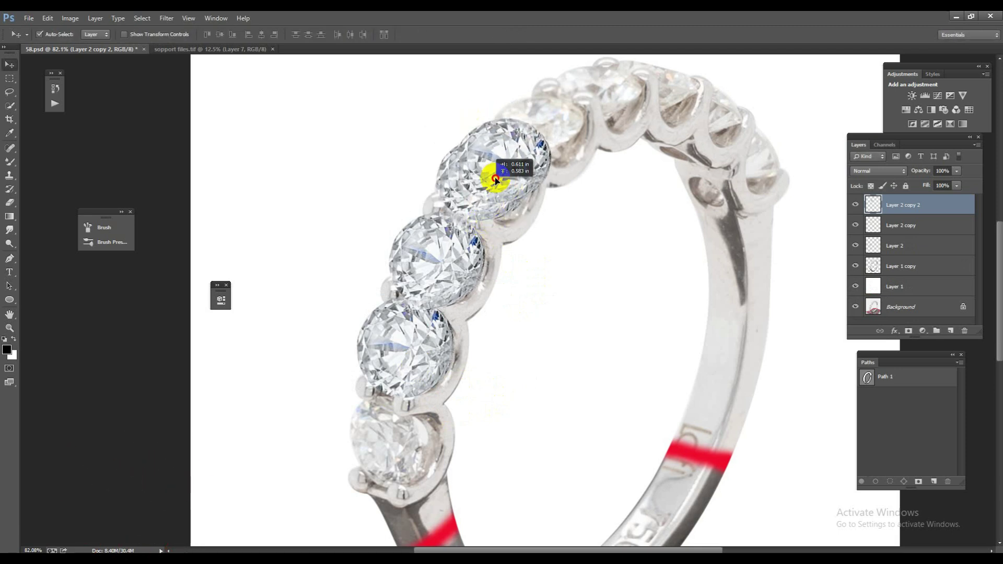
Duplicate a diamond for the top setting, tilting, shortening and narrowing it along the ring
key("ctrl+j")
key("ctrl+t")
left_click_drag(528, 76, 630, 148)
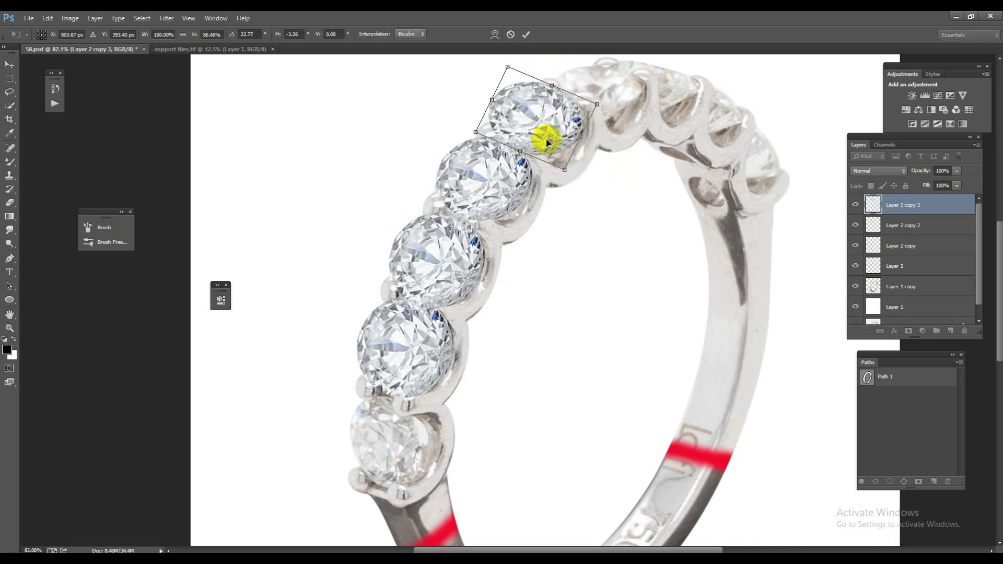
mouse_move(491, 103)
left_mouse_down()
mouse_move(683, 85)
mouse_move(757, 112)
mouse_move(744, 105)
mouse_move(794, 156)
left_mouse_up()
key("Return")
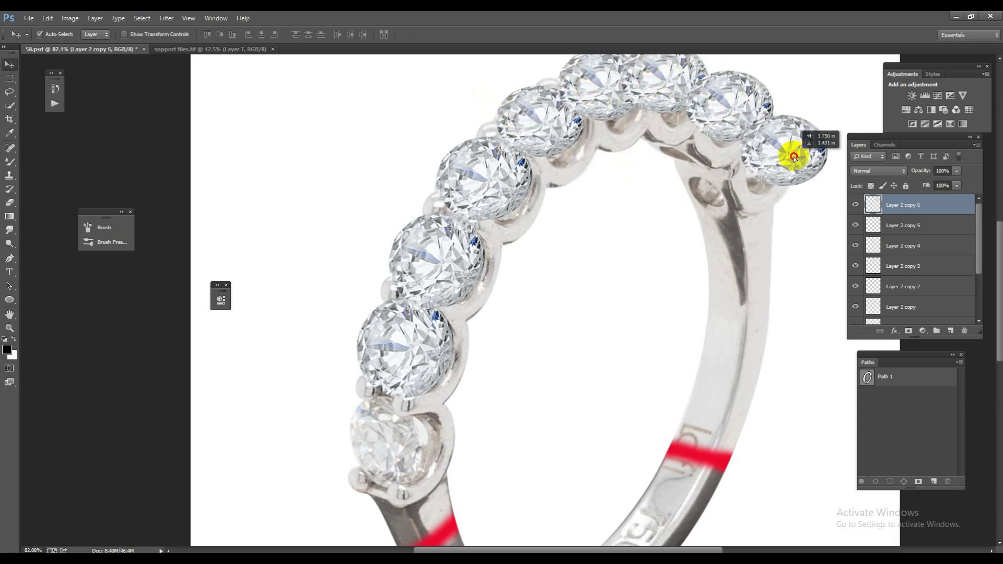
Copy a diamond to the lowest setting, send it to the bottom, rotate it to -28° and narrow it
scroll(497, 273, "down", 5)
scroll(497, 273, "left", 4)
left_click_drag(511, 206, 490, 302, "alt")
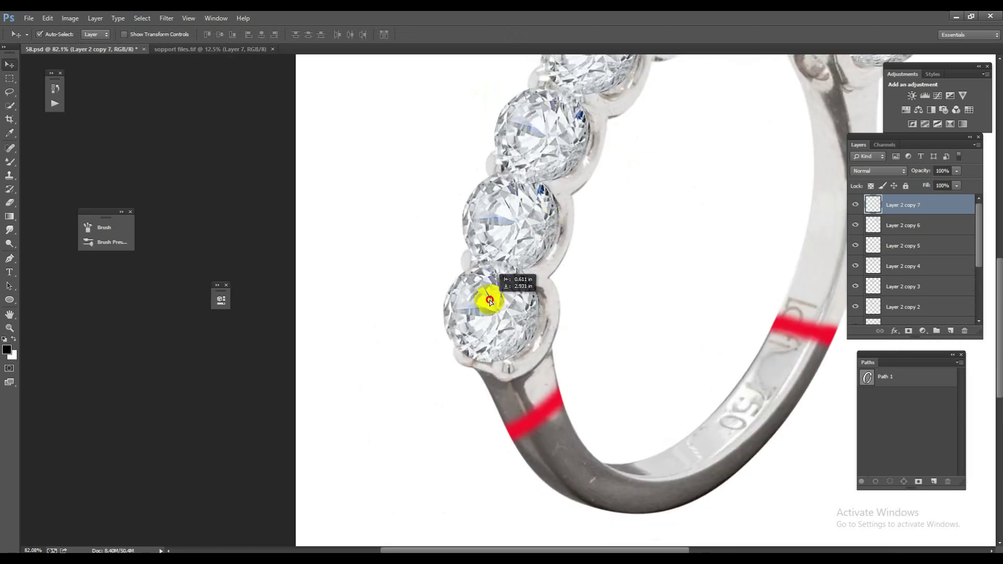
key("ctrl+shift+bracketleft")
key("ctrl+t")
mouse_move(543, 264)
left_mouse_down()
mouse_move(551, 259)
mouse_move(555, 333)
left_mouse_up()
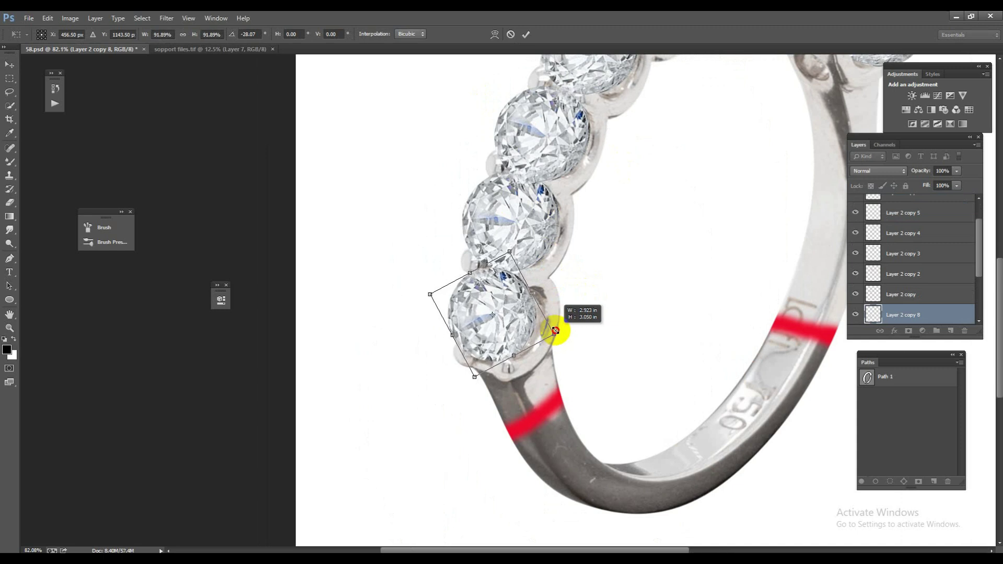
left_click_drag(535, 296, 528, 300)
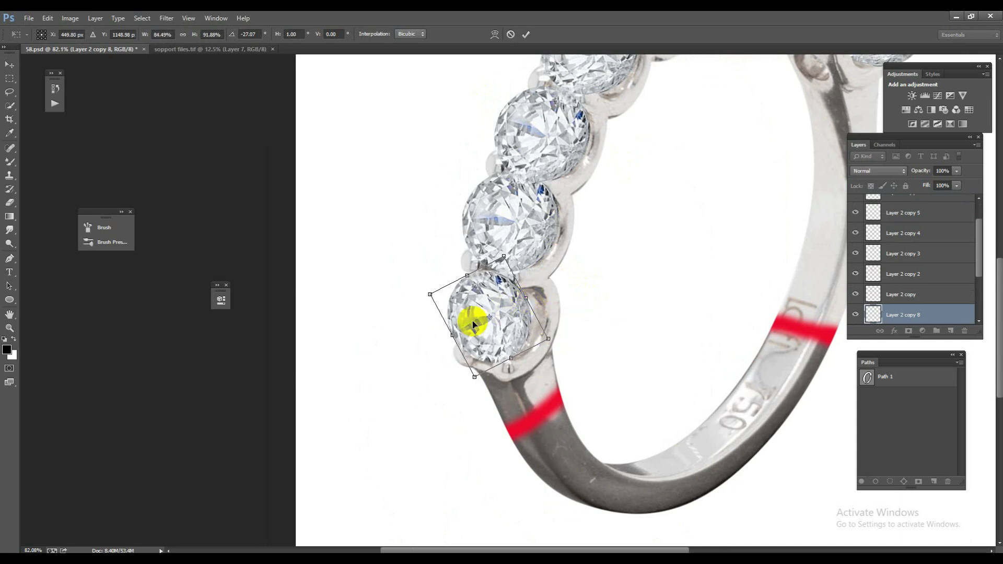
left_click_drag(452, 335, 458, 338)
key("Return")
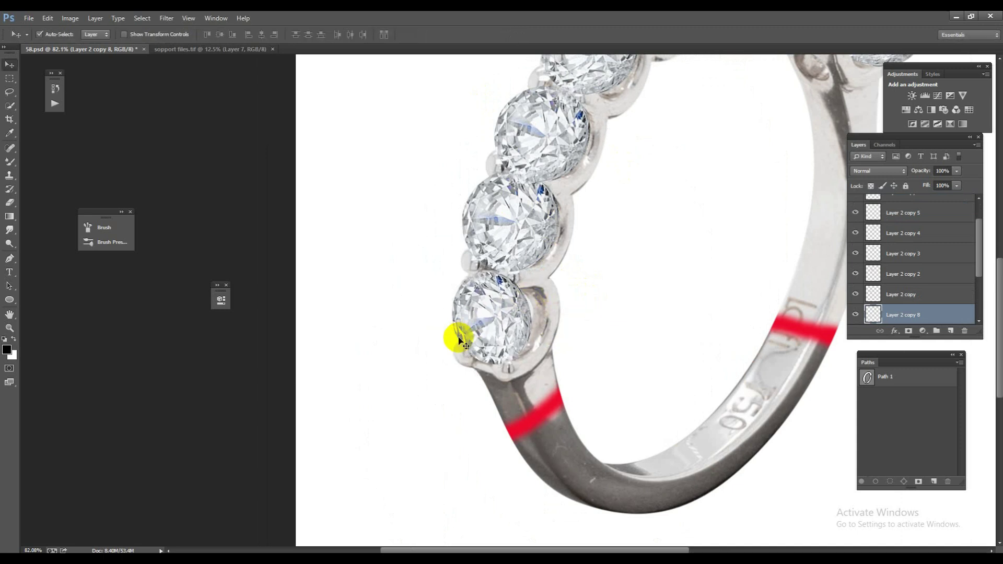
Narrow the second-lowest diamond and remove its skew
left_click(522, 236, "ctrl")
key("ctrl+t")
left_click_drag(465, 231, 464, 233)
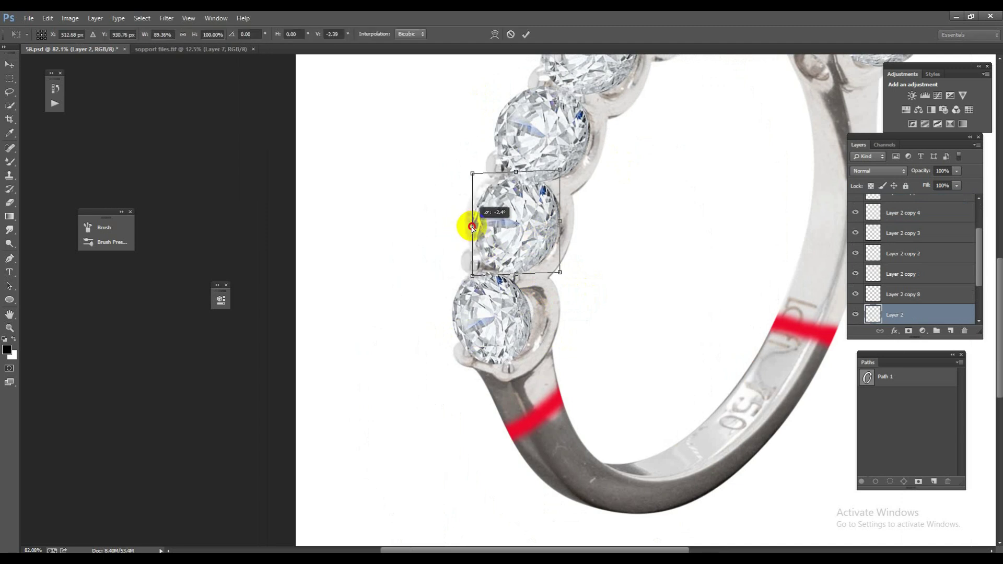
left_click_drag(563, 230, 555, 224)
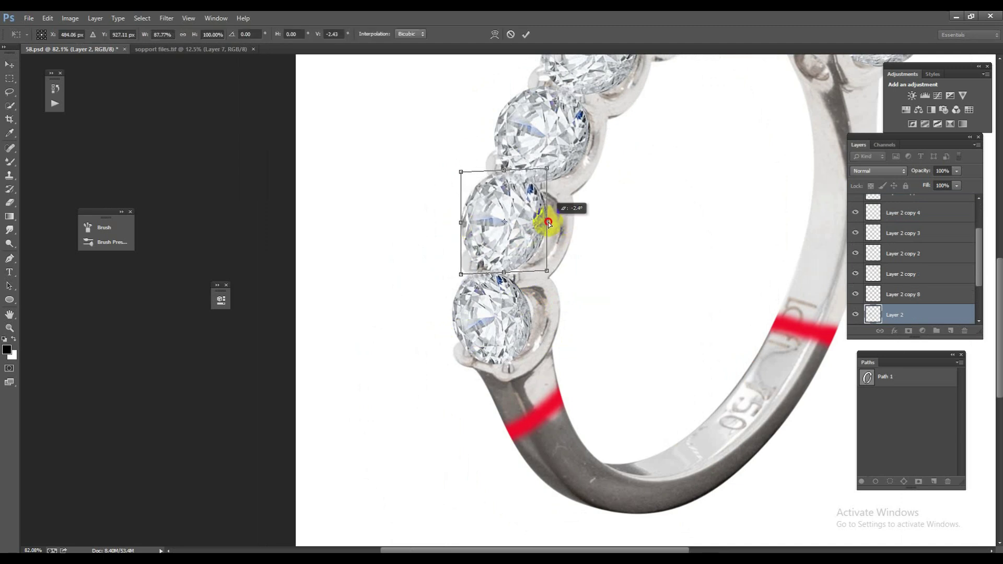
key("Return")
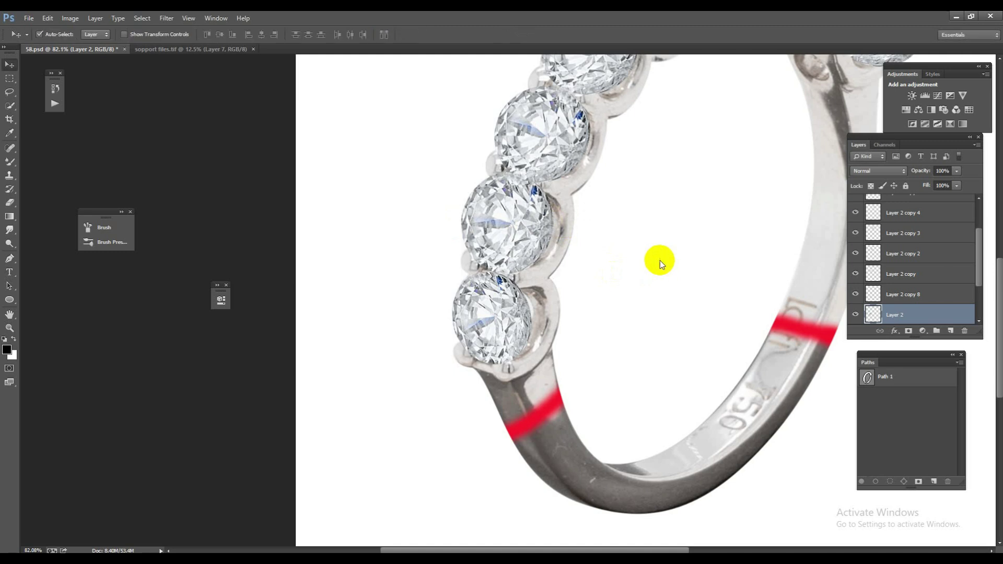
Rotate the upper-right diamond to about 52° and its top neighbour about 46°
scroll(591, 329, "down", 3)
scroll(534, 251, "down", 1)
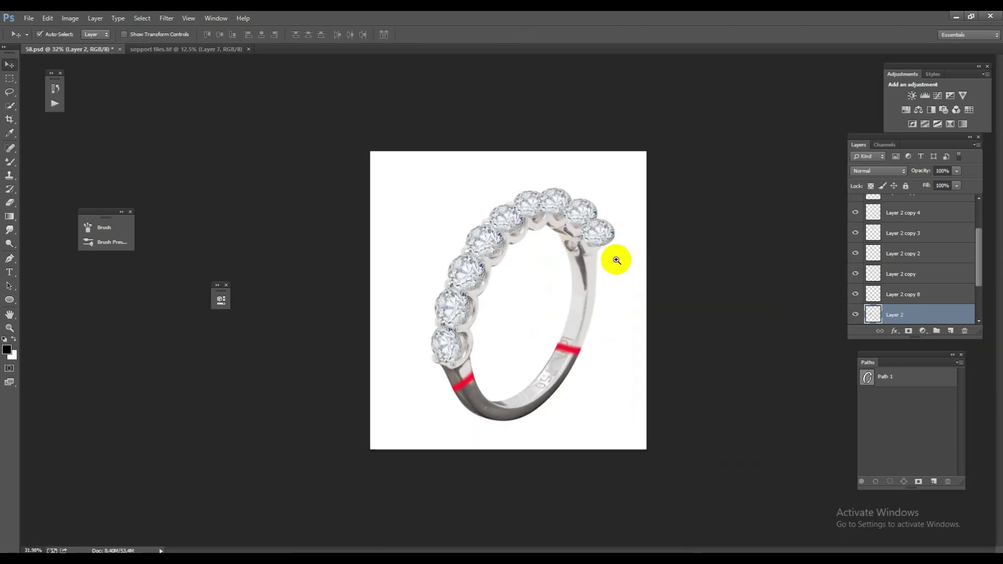
scroll(617, 258, "up", 2)
scroll(624, 219, "up", 1)
left_click(601, 220)
key("ctrl+t")
mouse_move(638, 239)
left_mouse_down()
mouse_move(604, 253)
mouse_move(571, 168)
left_mouse_up()
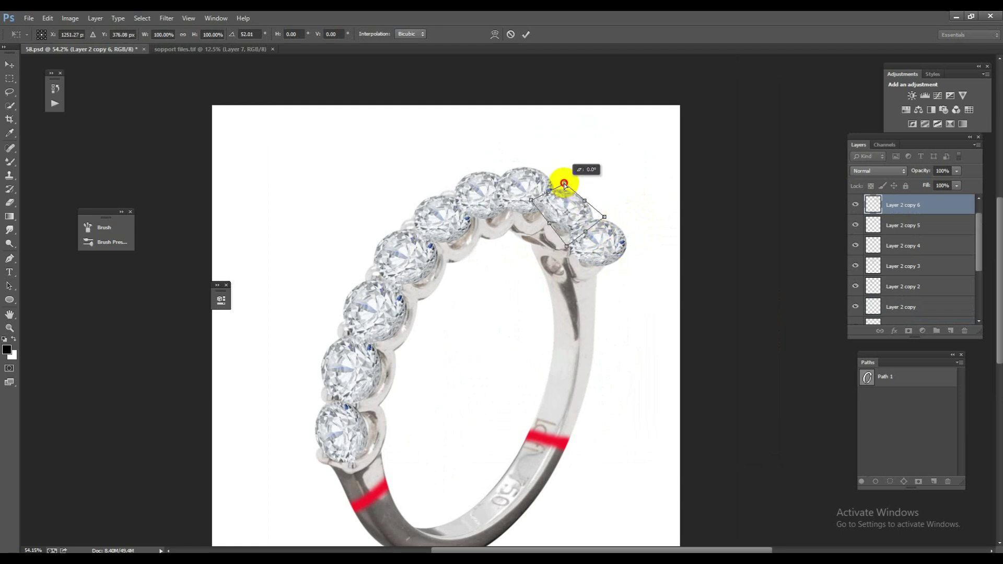
key("Return")
left_click(530, 179)
key("ctrl+t")
left_click_drag(607, 170, 589, 242)
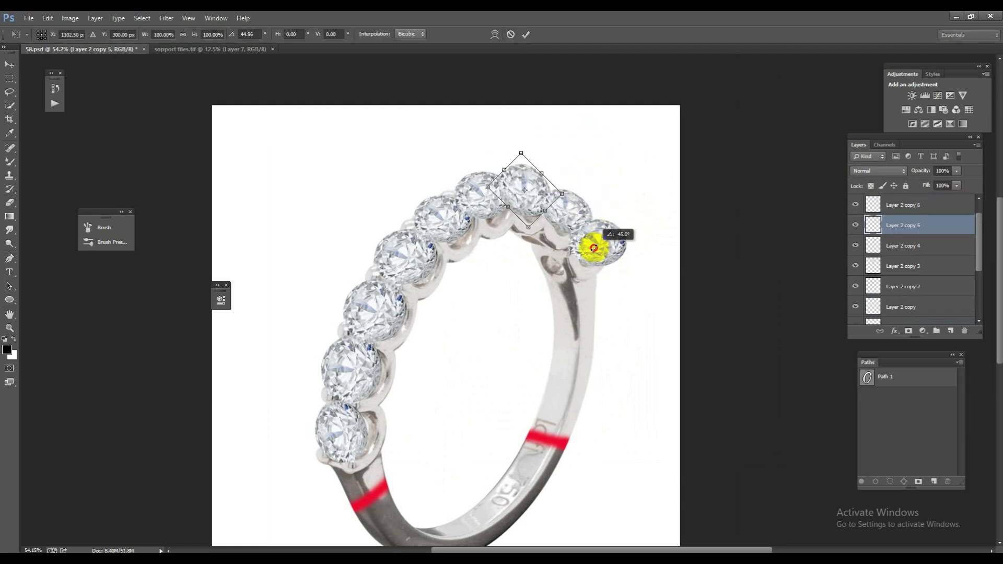
key("Return")
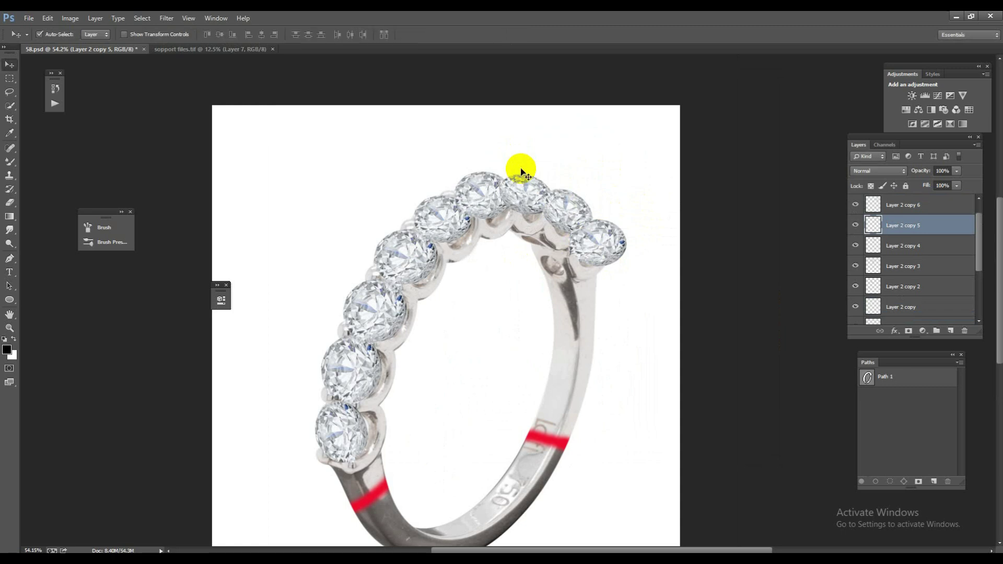
Rotate the right-end diamond to about 81° and flatten it to fit its setting
left_click(605, 237)
key("ctrl+t")
left_click_drag(665, 272, 569, 312)
mouse_move(592, 215)
left_mouse_down()
mouse_move(589, 224)
mouse_move(611, 248)
left_mouse_up()
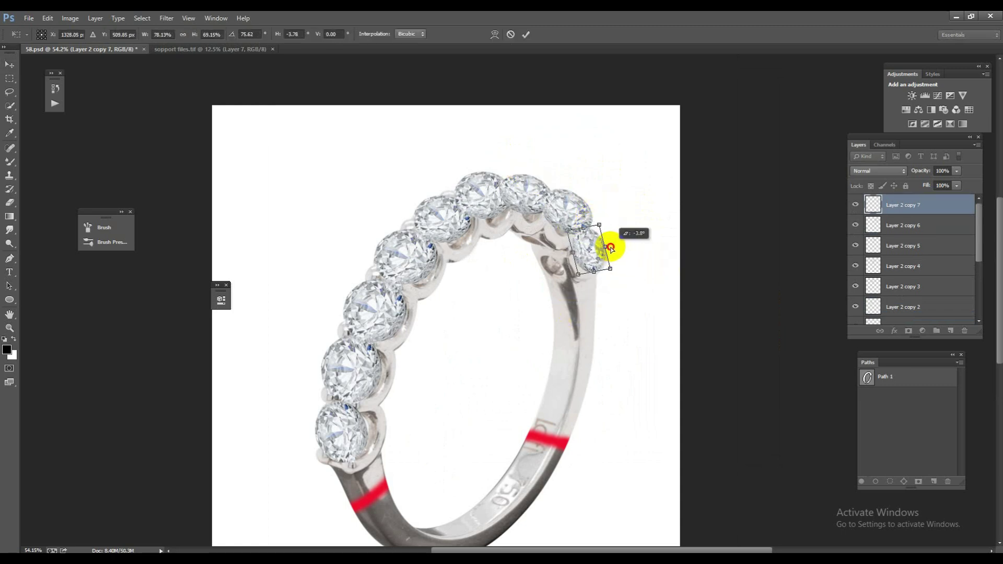
key("Return")
scroll(574, 262, "down", 2)
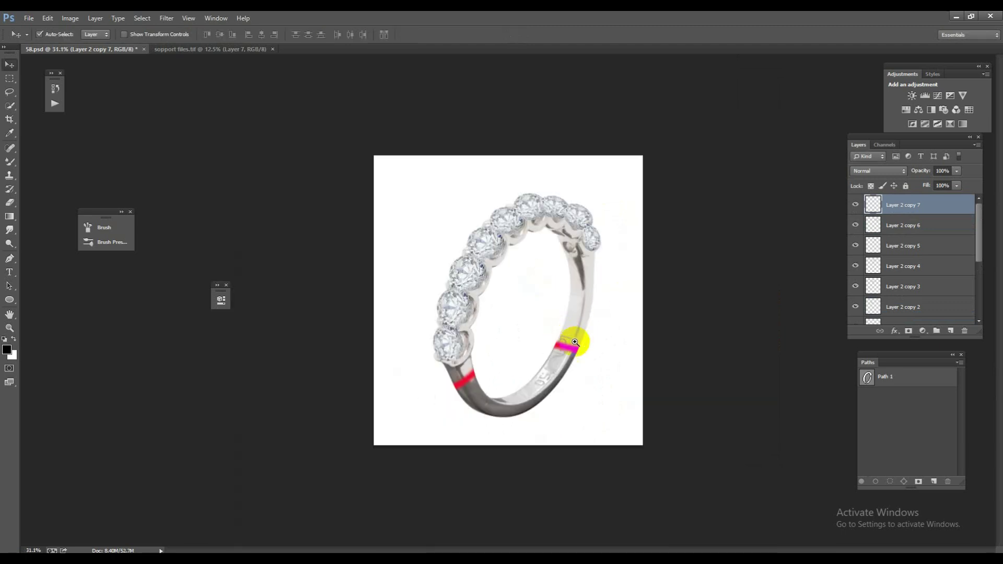
scroll(958, 314, "down", 3)
scroll(941, 293, "down", 2)
Merge the diamond copy layers into one layer, hide it with a black mask, and load the ring outline
left_click(933, 254, "shift")
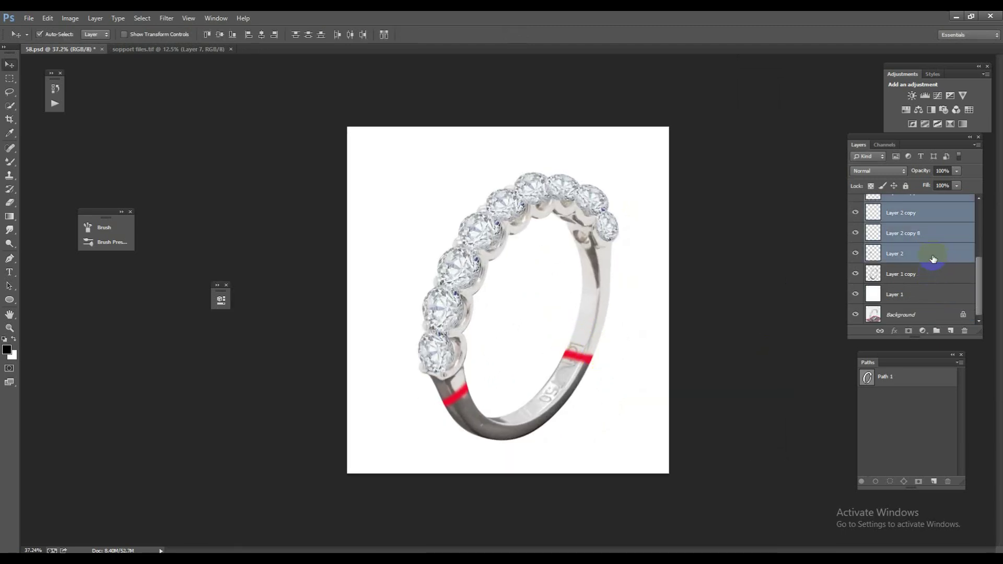
key("ctrl+e")
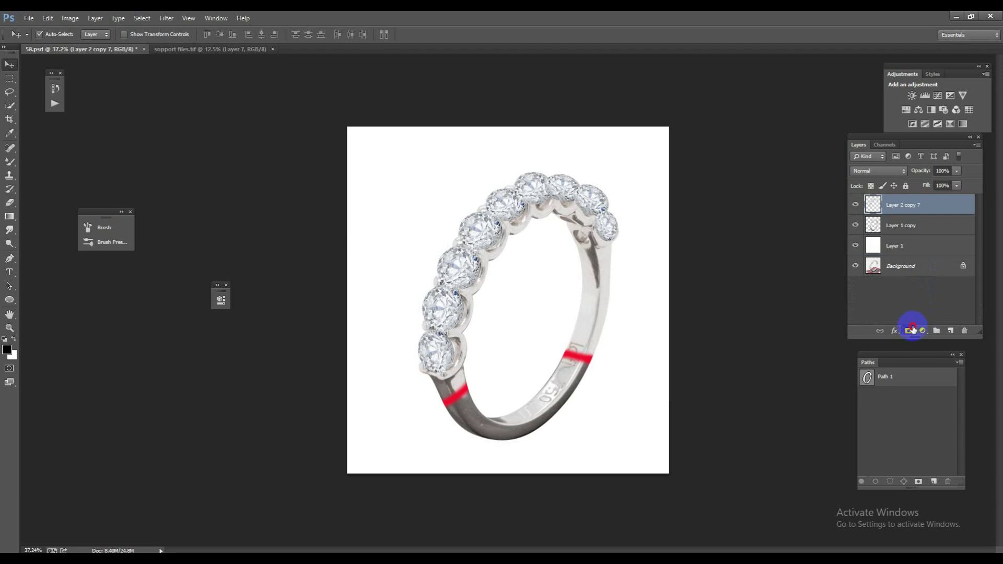
left_click(912, 330, "alt")
left_click(876, 225, "ctrl")
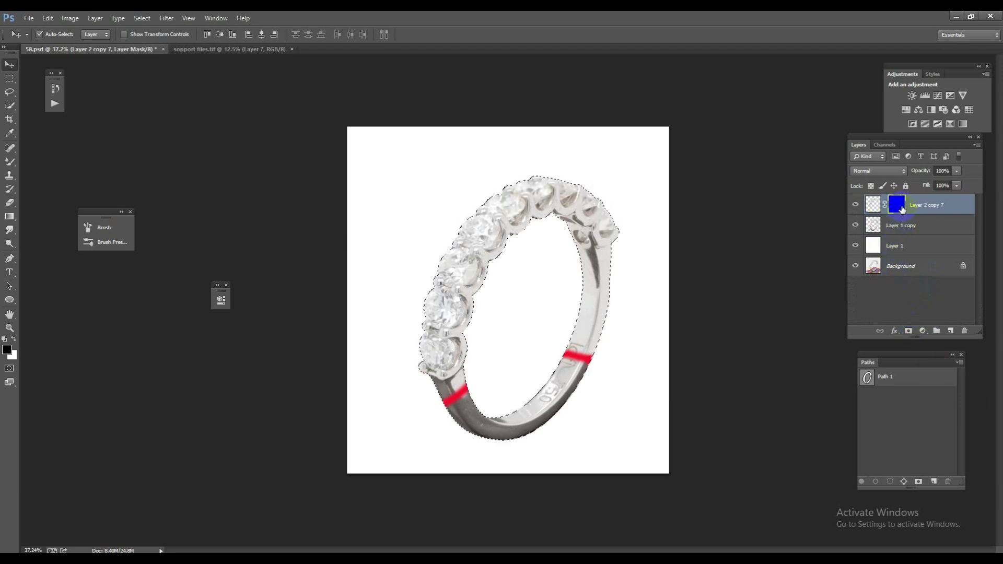
Set up a hard brush with white as the painting colour, zoomed in on the stones
left_click(10, 161)
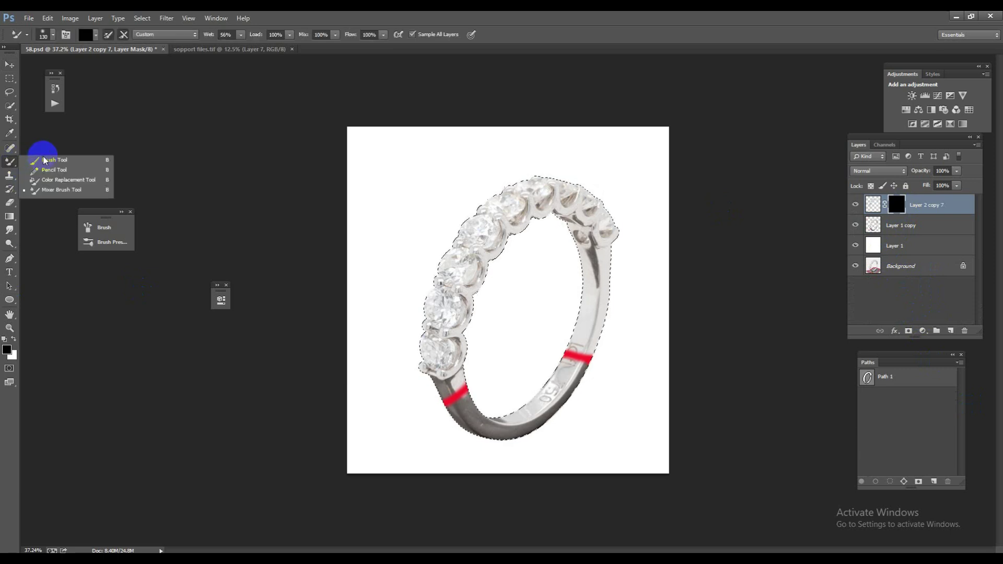
left_click(46, 160)
left_click_drag(460, 267, 511, 339)
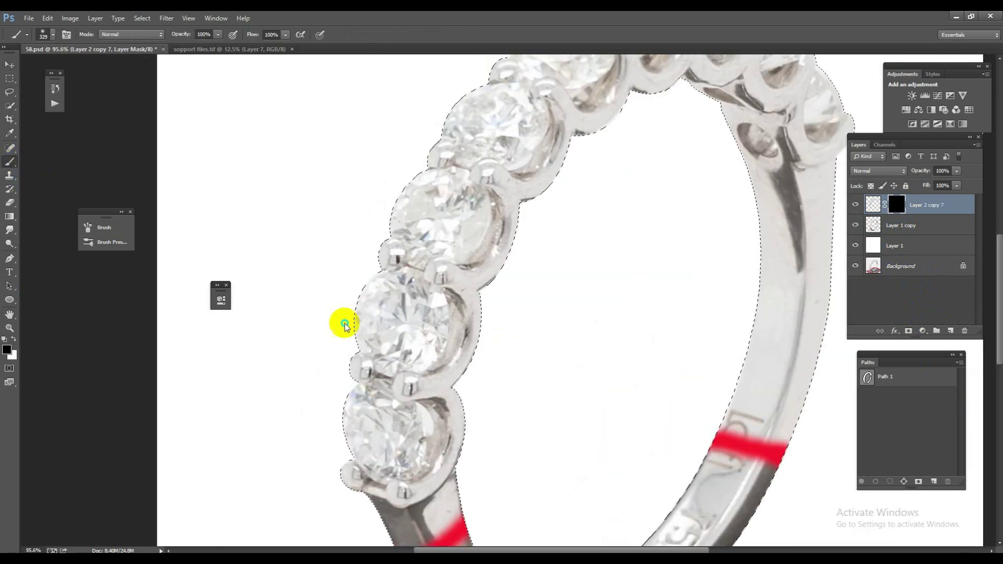
right_click(377, 321)
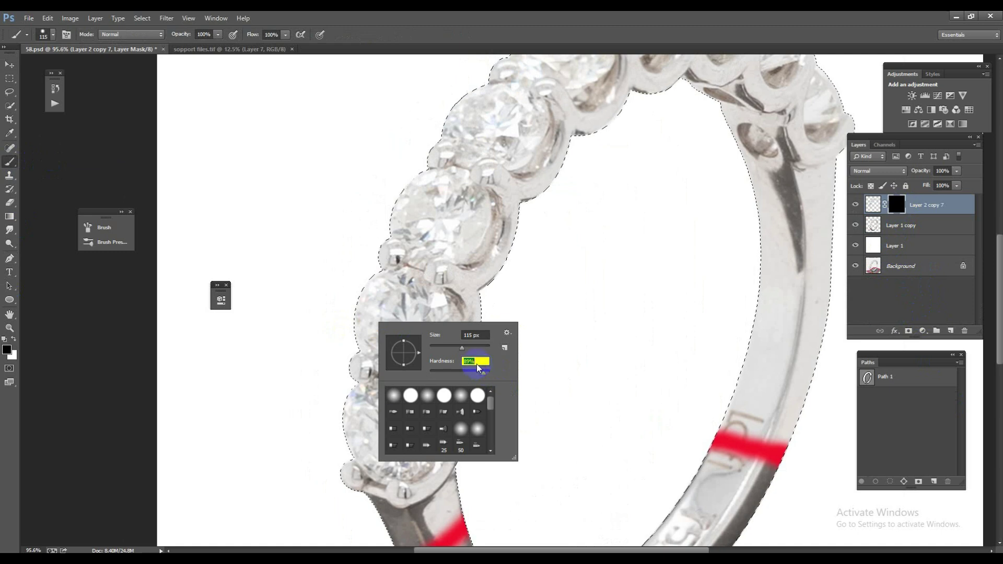
key("Return")
key("x")
Paint white on the mask to reveal the sharp stones, switching the brush between 27 and 54 px
mouse_move(399, 314)
left_mouse_down()
mouse_move(420, 316)
mouse_move(383, 308)
mouse_move(364, 410)
mouse_move(387, 455)
mouse_move(399, 454)
mouse_move(403, 431)
mouse_move(399, 448)
mouse_move(385, 449)
mouse_move(366, 409)
mouse_move(409, 314)
mouse_move(420, 213)
mouse_move(448, 191)
mouse_move(464, 219)
mouse_move(426, 233)
mouse_move(432, 370)
left_mouse_up()
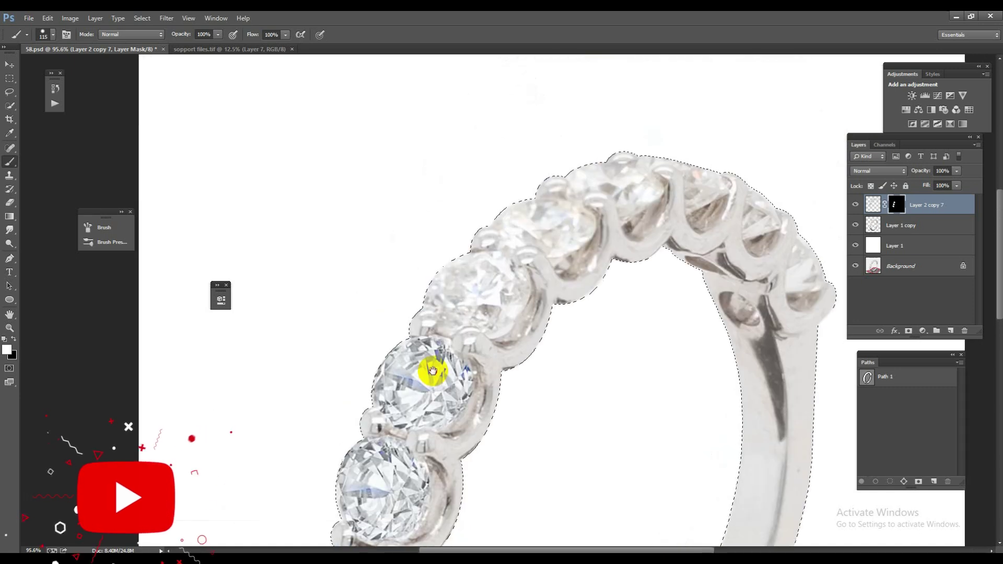
mouse_move(465, 309)
left_mouse_down()
mouse_move(460, 291)
mouse_move(493, 278)
mouse_move(497, 300)
mouse_move(502, 284)
mouse_move(486, 306)
mouse_move(463, 304)
mouse_move(521, 232)
left_mouse_up()
right_click(512, 238, "alt")
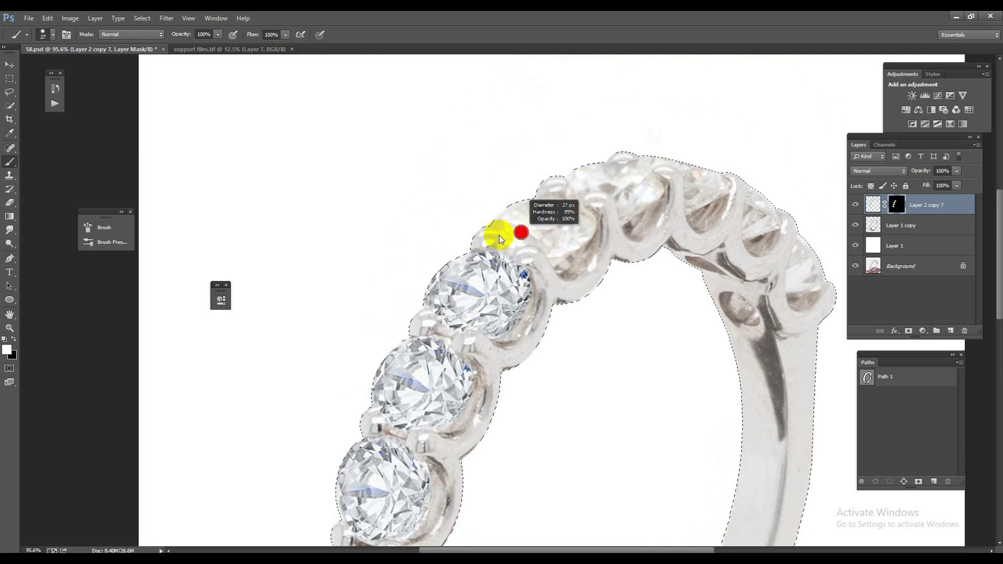
mouse_move(496, 224)
left_mouse_down()
mouse_move(531, 208)
mouse_move(569, 217)
mouse_move(519, 226)
mouse_move(556, 217)
mouse_move(577, 236)
left_mouse_up()
right_click(548, 208, "alt")
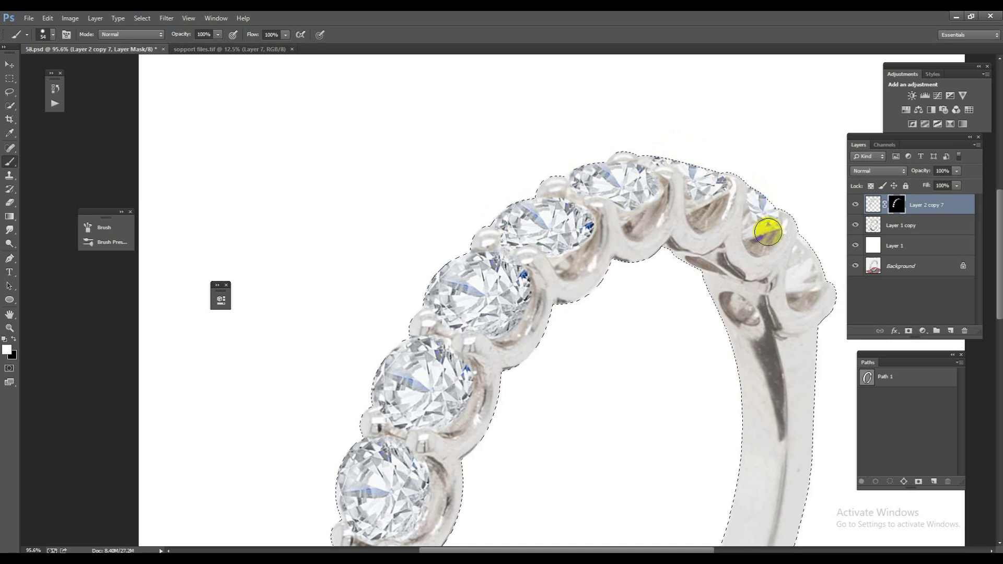
mouse_move(811, 266)
left_mouse_down()
mouse_move(756, 220)
mouse_move(631, 282)
left_mouse_up()
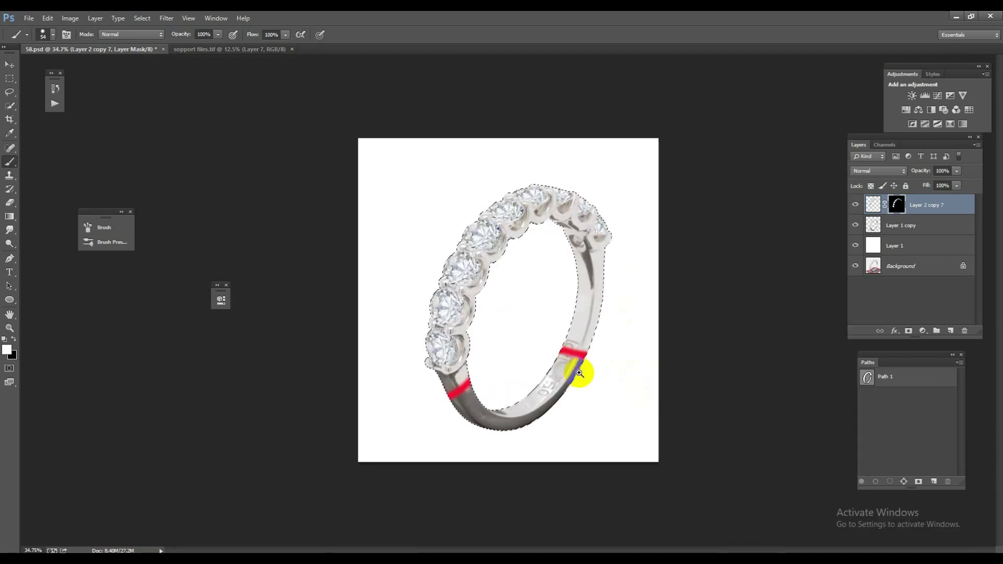
Trace a closed curved pen path around the dark lower band and convert it to a selection
left_click_drag(511, 330, 591, 353)
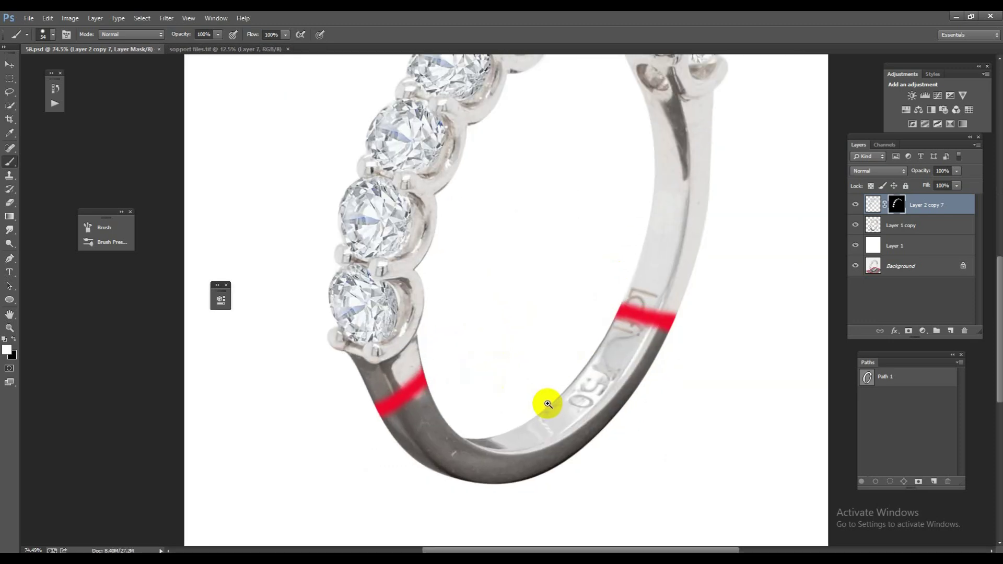
left_click(12, 260)
left_click(656, 290)
left_click(573, 408)
left_click_drag(573, 408, 514, 438)
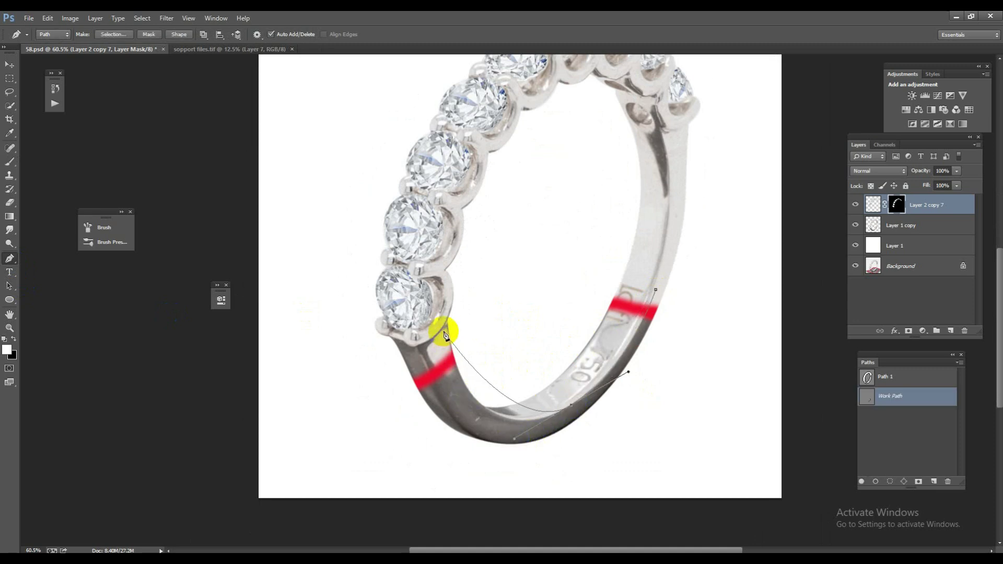
left_click_drag(448, 325, 428, 230)
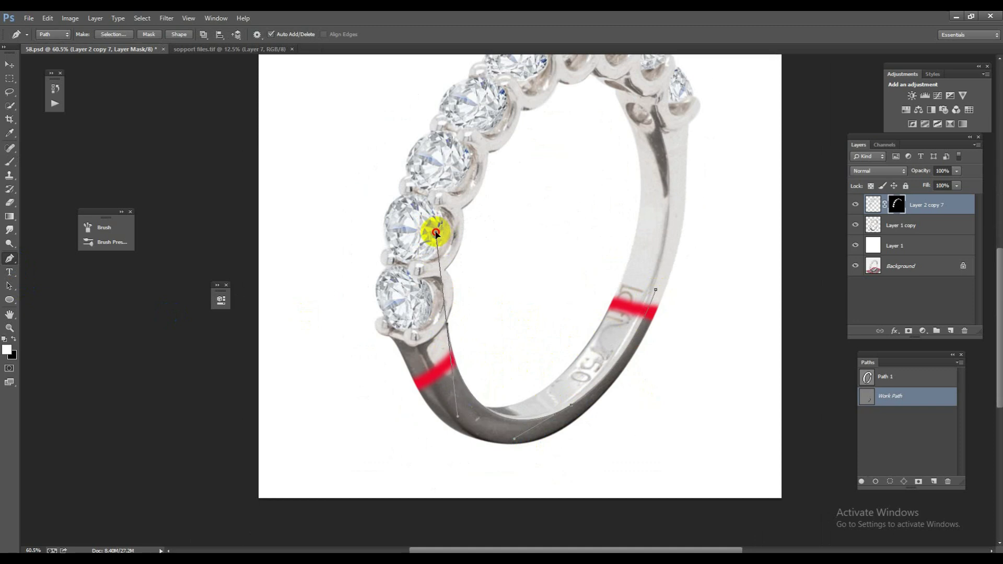
left_click(446, 324, "alt")
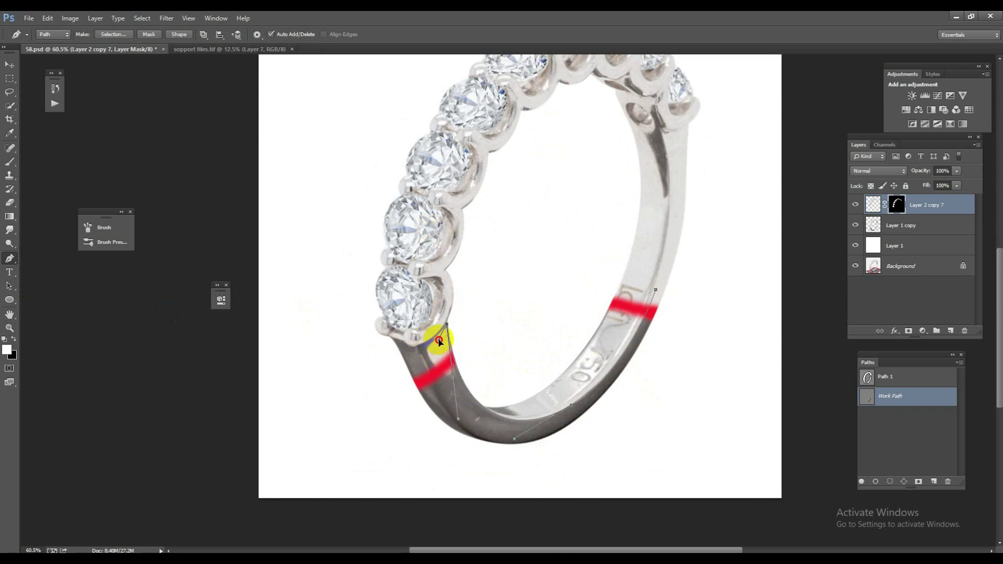
left_click_drag(535, 456, 609, 439)
left_click_drag(675, 403, 681, 385)
left_click(656, 290)
key("ctrl+Return")
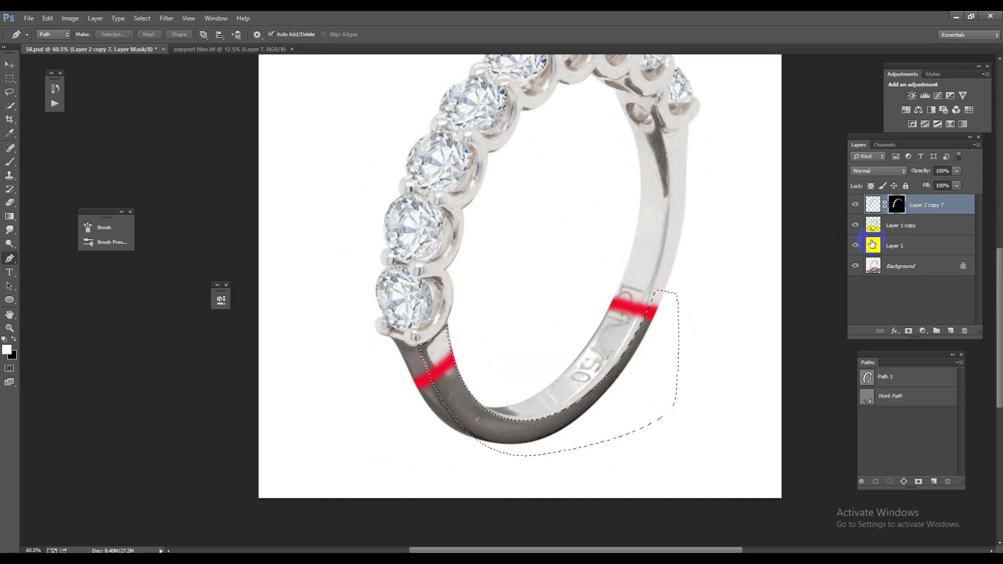
Add a new layer above Layer 1 copy and pick the standard brush with white colour
left_click(901, 228)
key("ctrl+j")
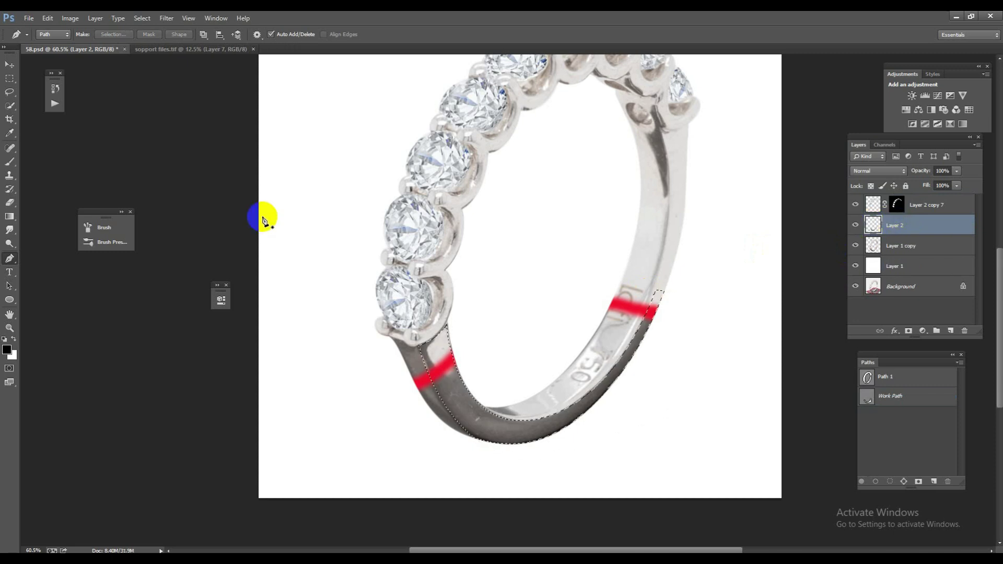
left_click(10, 162)
left_click(33, 164)
key("x")
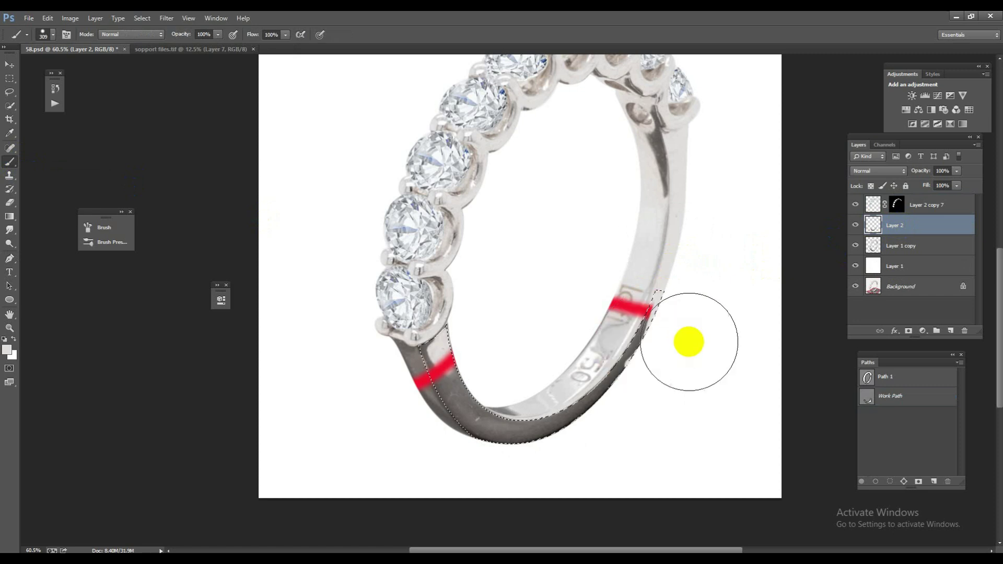
Paint white with a large brush over the dark lower band, then bring up support files.tif
right_click(696, 341)
left_click(650, 287)
mouse_move(515, 385)
left_mouse_down()
mouse_move(470, 364)
mouse_move(443, 307)
mouse_move(499, 378)
mouse_move(516, 381)
left_mouse_up()
left_click(590, 346, "ctrl")
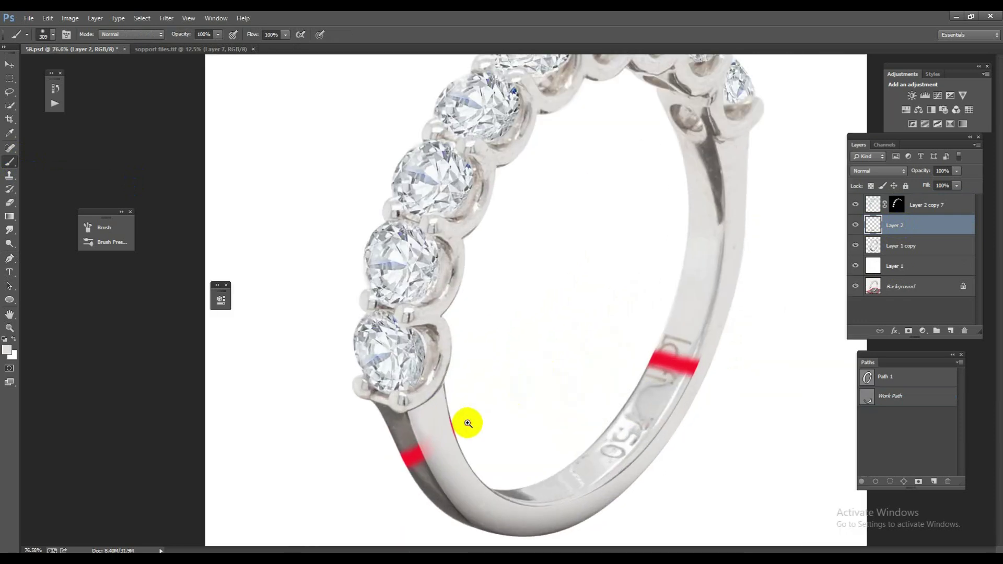
left_click_drag(611, 334, 485, 332)
scroll(485, 333, "down", 3)
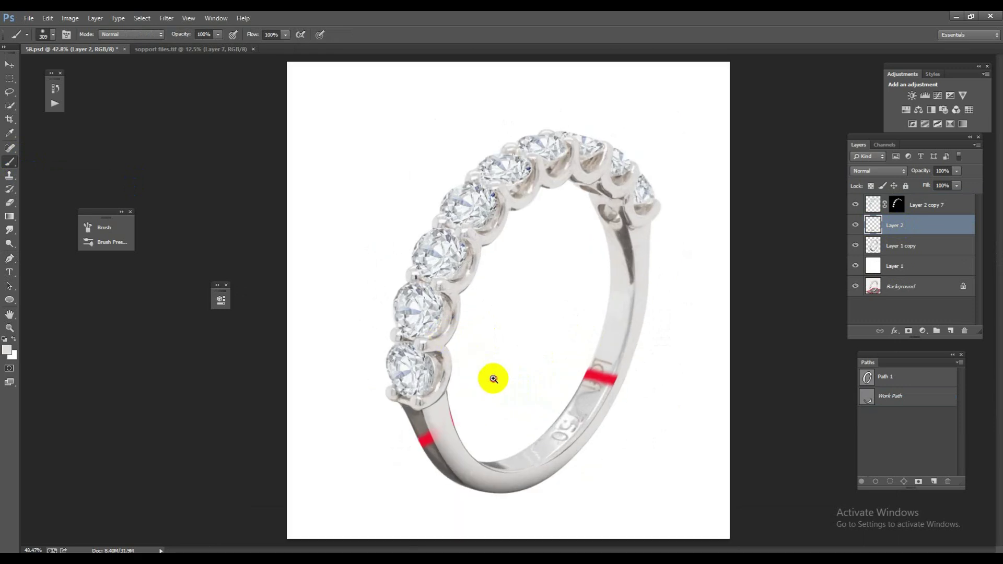
left_click_drag(566, 364, 565, 369)
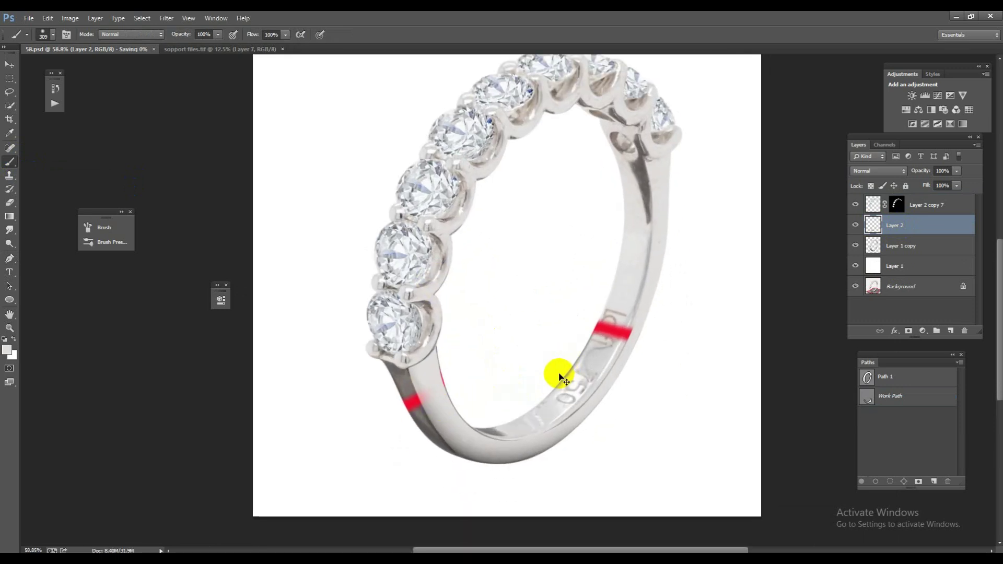
left_click(171, 49)
left_click(10, 64)
Bring the gold band from the collage into the ring image, rotated and placed on the band
left_click_drag(399, 331, 884, 308)
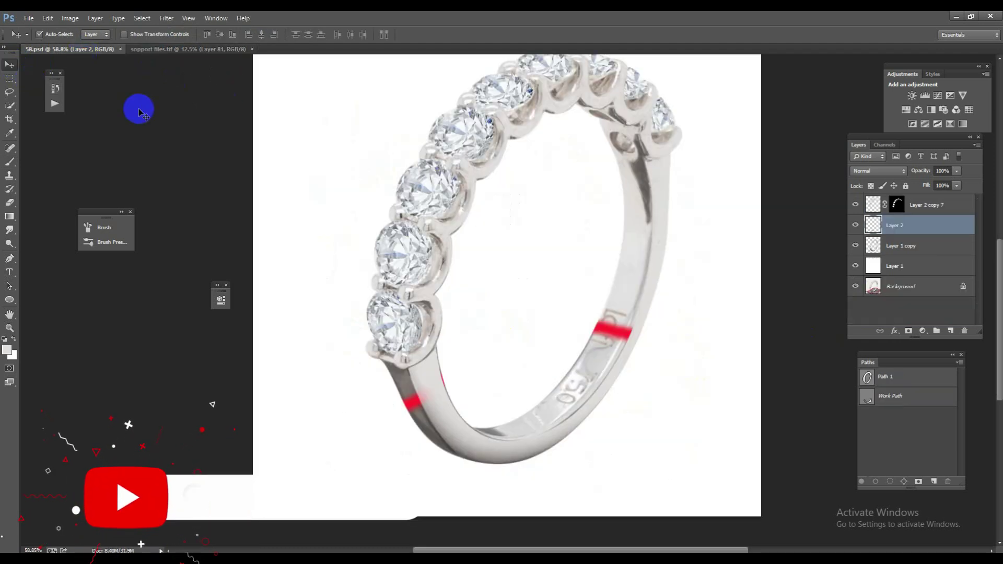
mouse_move(880, 313)
left_mouse_down()
mouse_move(729, 285)
mouse_move(875, 277)
mouse_move(901, 246)
left_mouse_up()
key("ctrl+t")
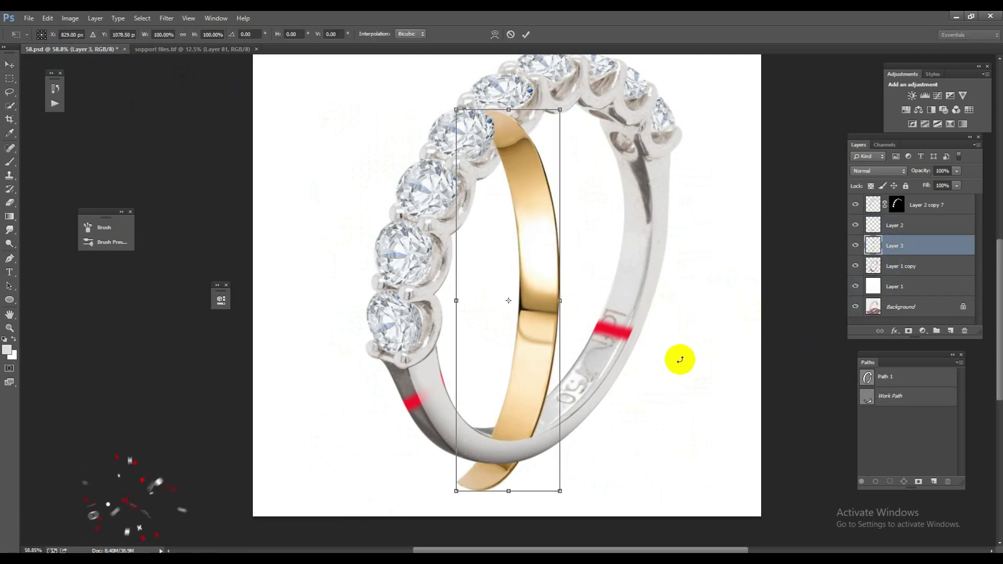
left_click_drag(677, 359, 645, 421)
left_click_drag(489, 324, 571, 325)
key("Return")
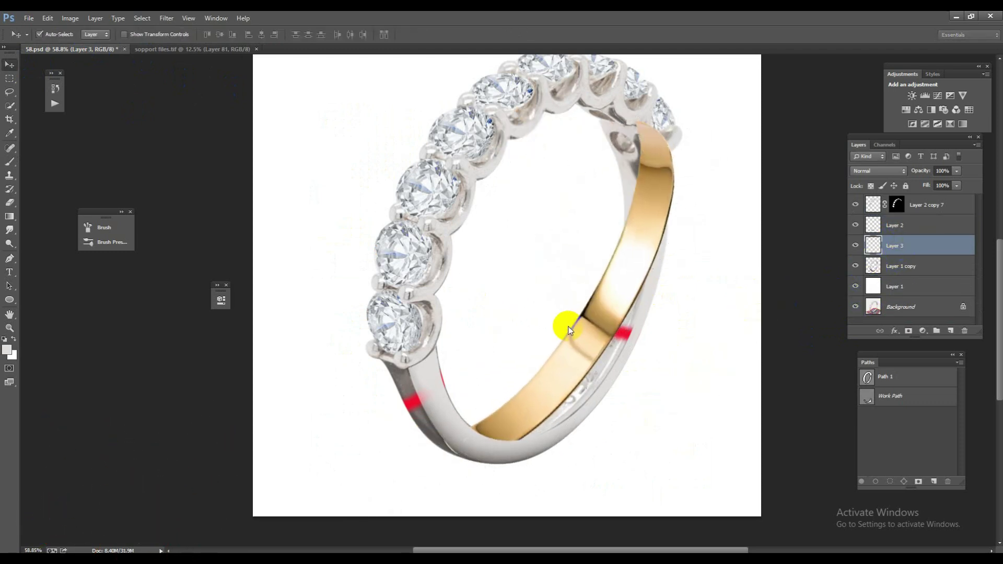
Merge the white paint into the ring layer, then reposition the gold band and scale it to about 87%
left_click_drag(906, 225, 912, 265)
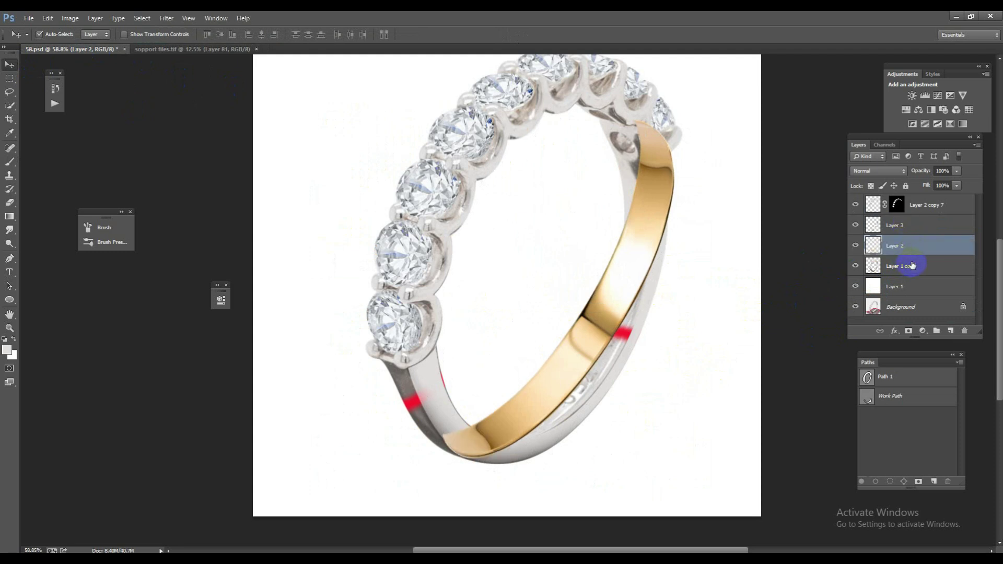
key("ctrl+e")
left_click(910, 235)
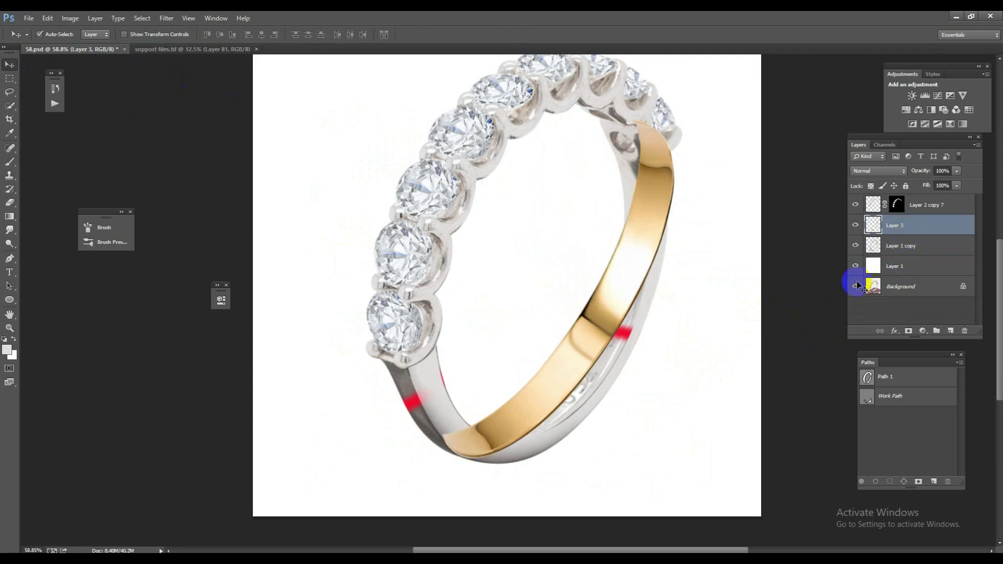
key("ctrl+t")
left_click_drag(678, 303, 650, 366)
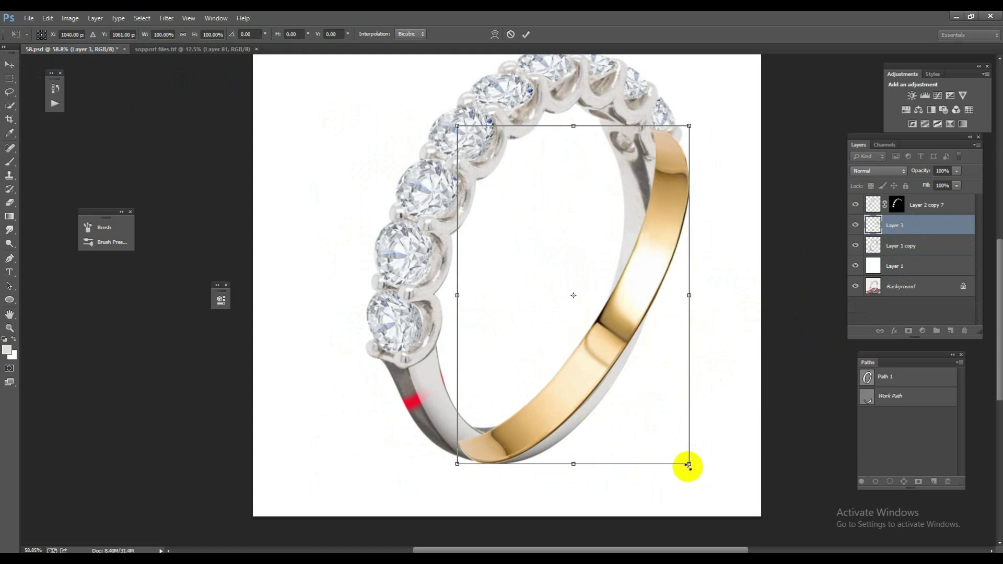
left_click_drag(687, 463, 663, 457)
key("Return")
key("ctrl+t")
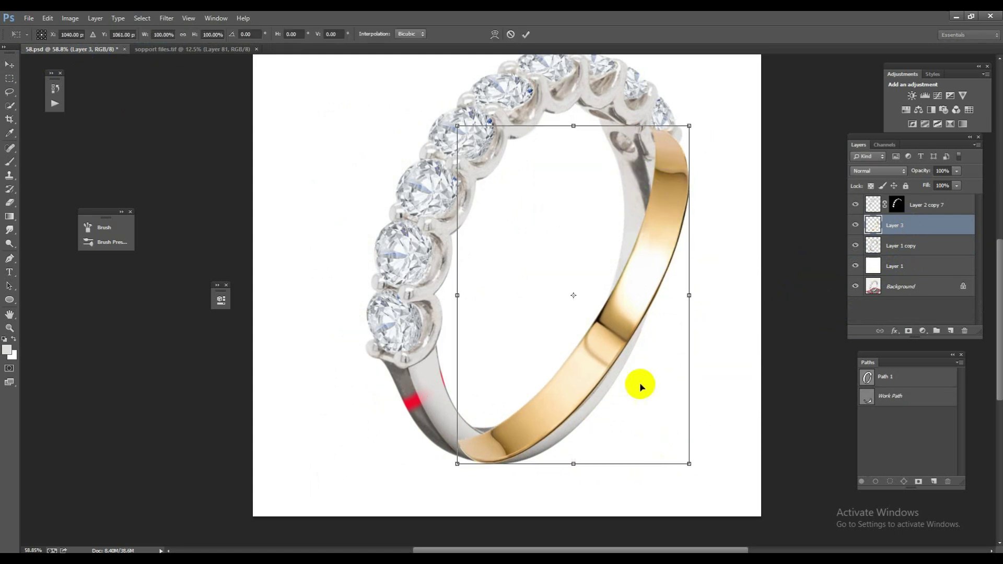
mouse_move(689, 466)
left_mouse_down()
mouse_move(675, 449)
mouse_move(692, 425)
left_mouse_up()
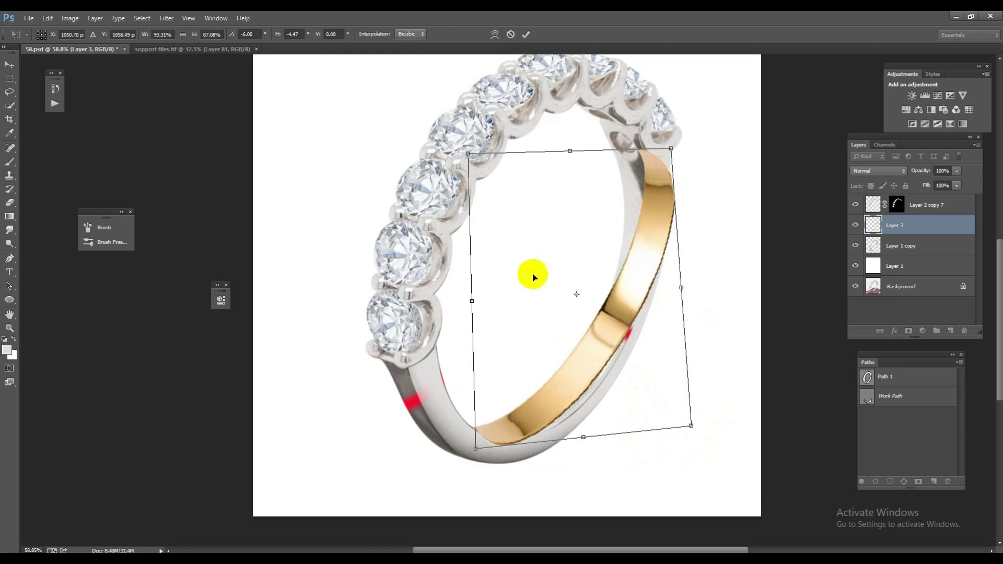
left_click_drag(469, 153, 465, 170)
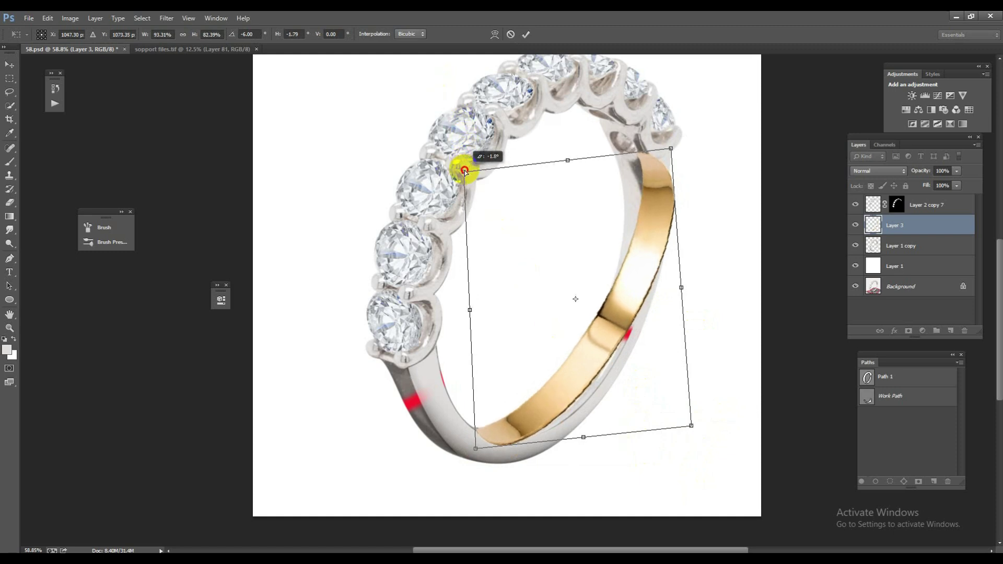
key("Escape")
key("ctrl+t")
Warp the gold band, lifting its lower-left corner and bending its middle and right edge
right_click(573, 270)
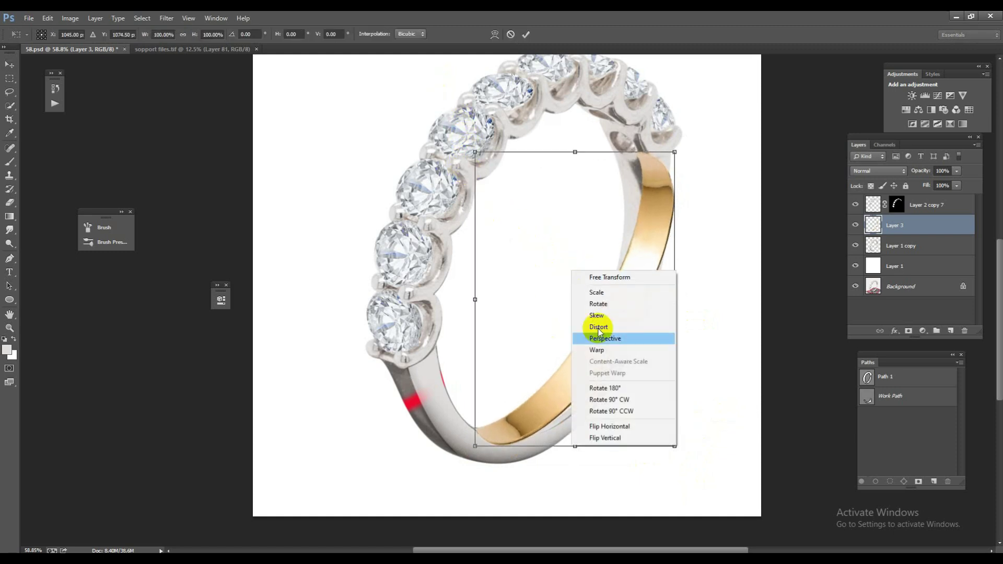
left_click(609, 351)
left_click_drag(473, 445, 473, 442)
left_click_drag(583, 406, 589, 399)
left_click_drag(666, 174, 636, 163)
mouse_move(580, 212)
left_mouse_down()
mouse_move(586, 224)
mouse_move(578, 219)
left_mouse_up()
left_click(675, 348)
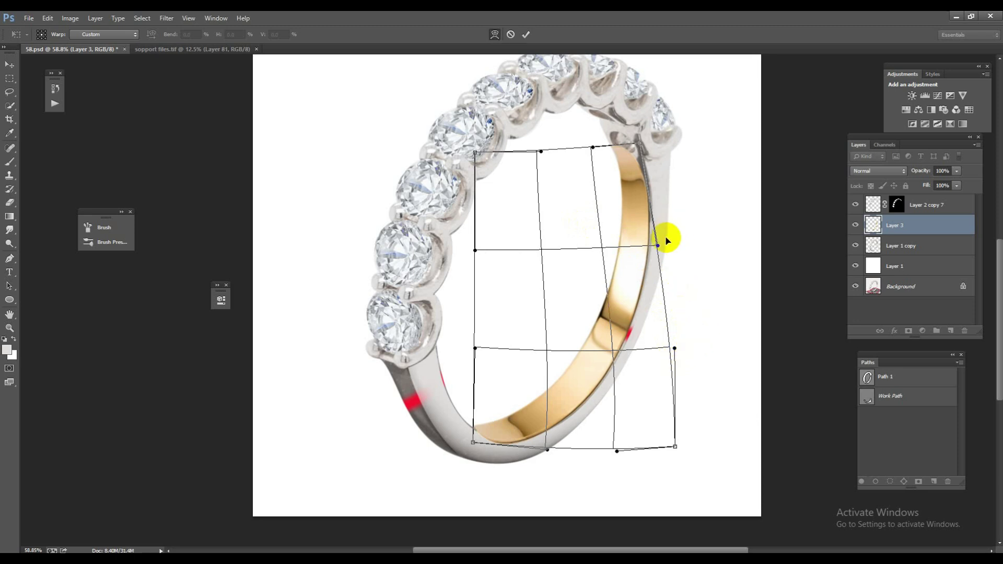
left_click_drag(659, 245, 666, 240)
Refine the warp along the band's lower edge, left side and right end, then apply it
left_click_drag(542, 325, 508, 382)
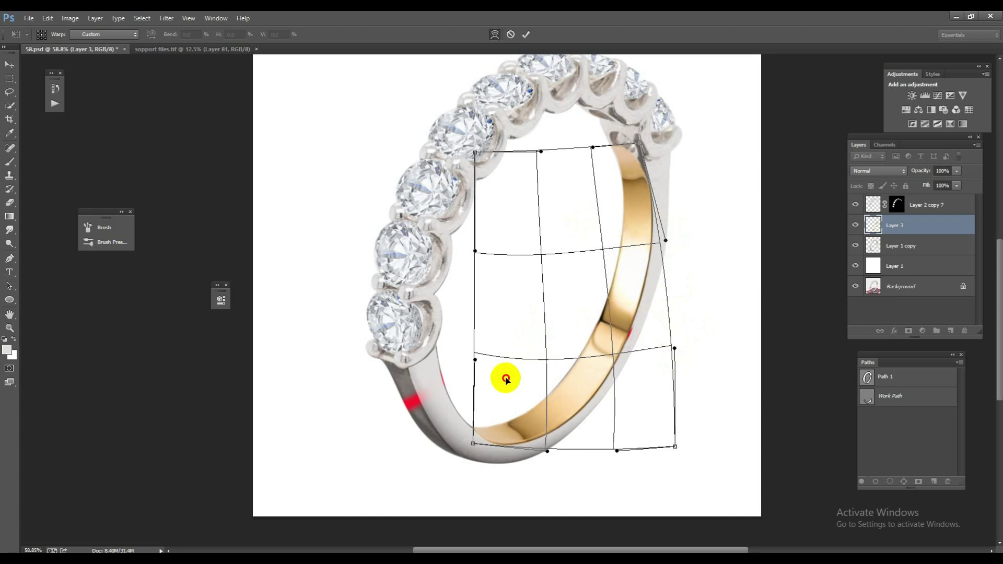
left_click_drag(617, 453, 617, 448)
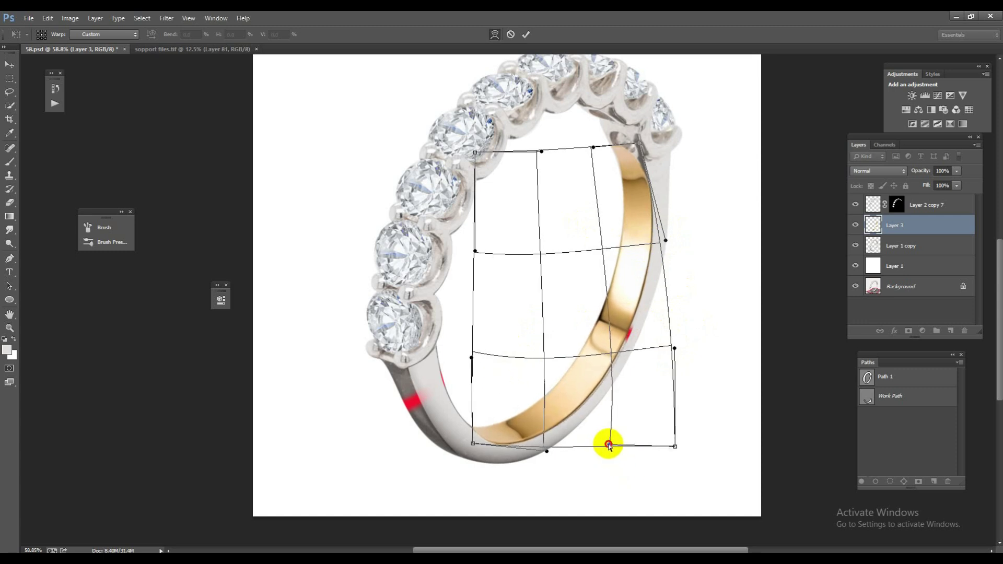
left_click_drag(472, 358, 471, 374)
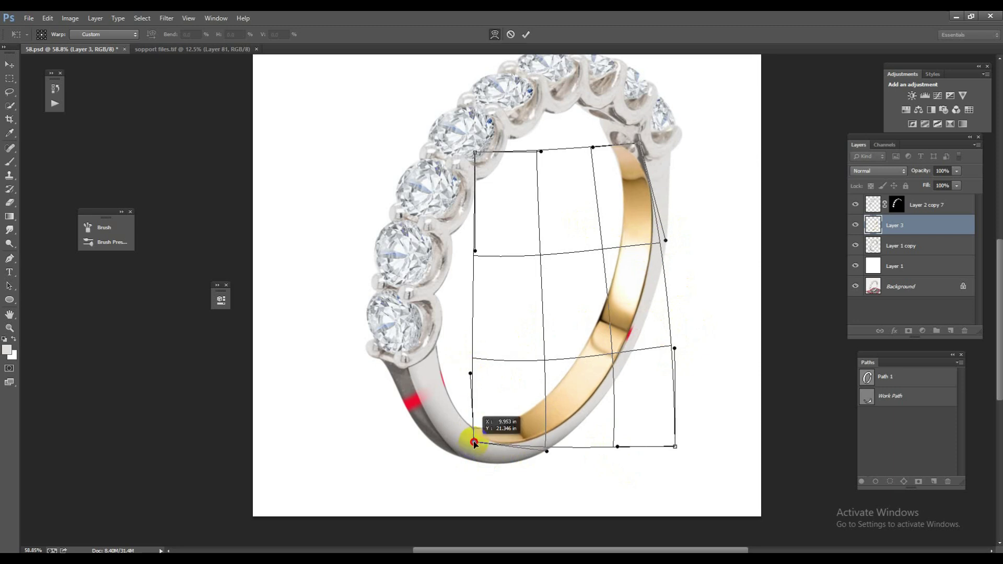
left_click_drag(473, 446, 474, 443)
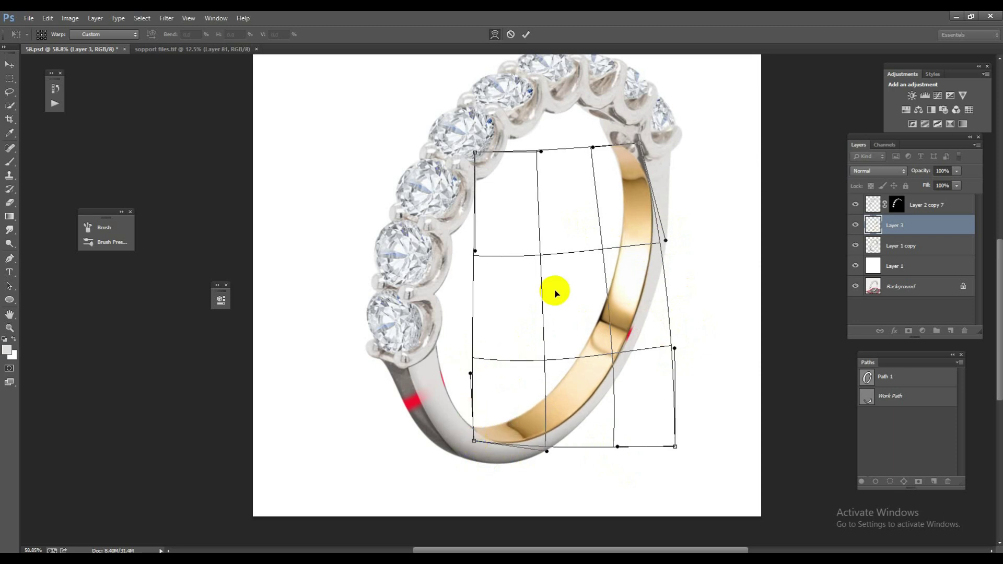
left_click_drag(556, 297, 554, 297)
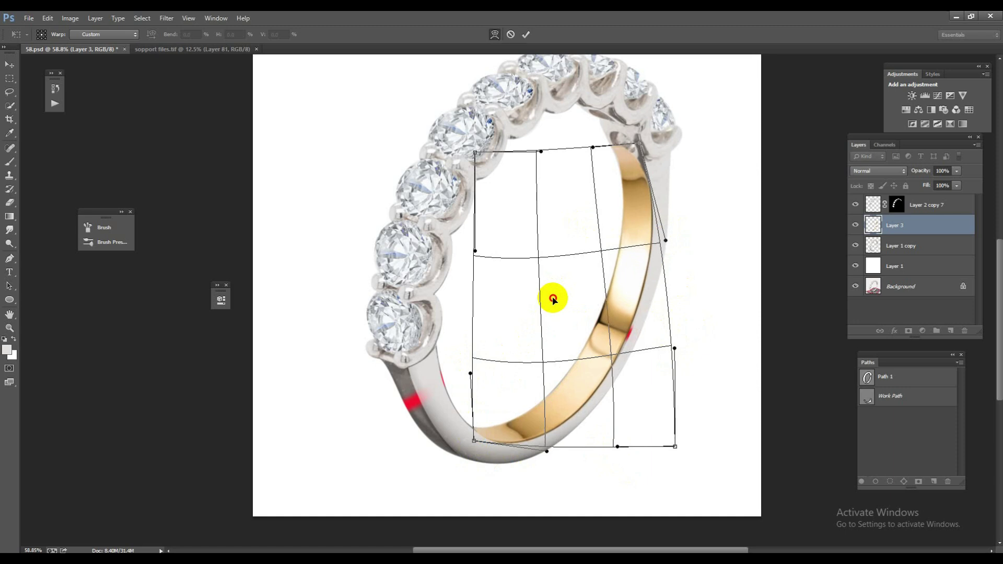
left_click_drag(666, 240, 665, 244)
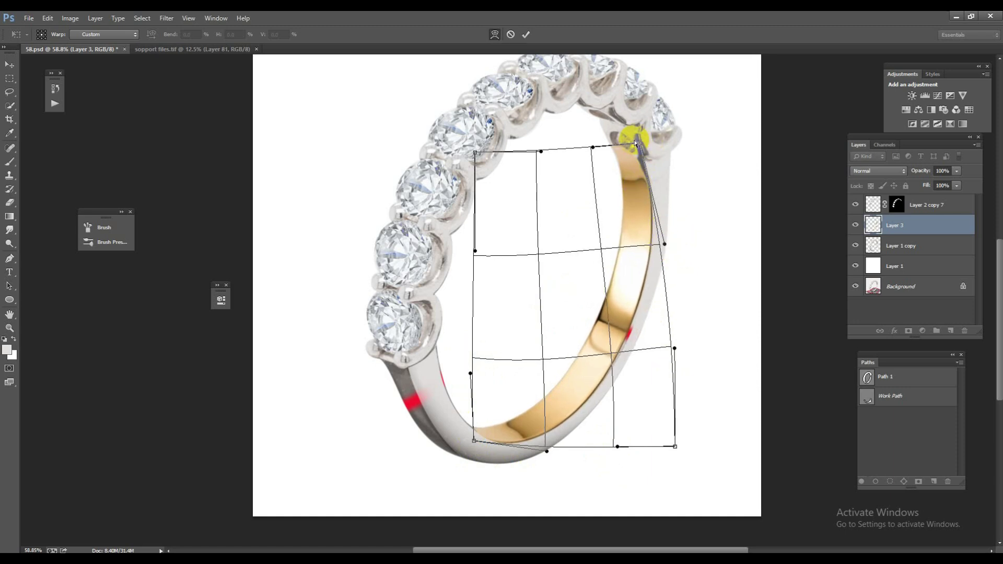
left_click_drag(638, 147, 641, 148)
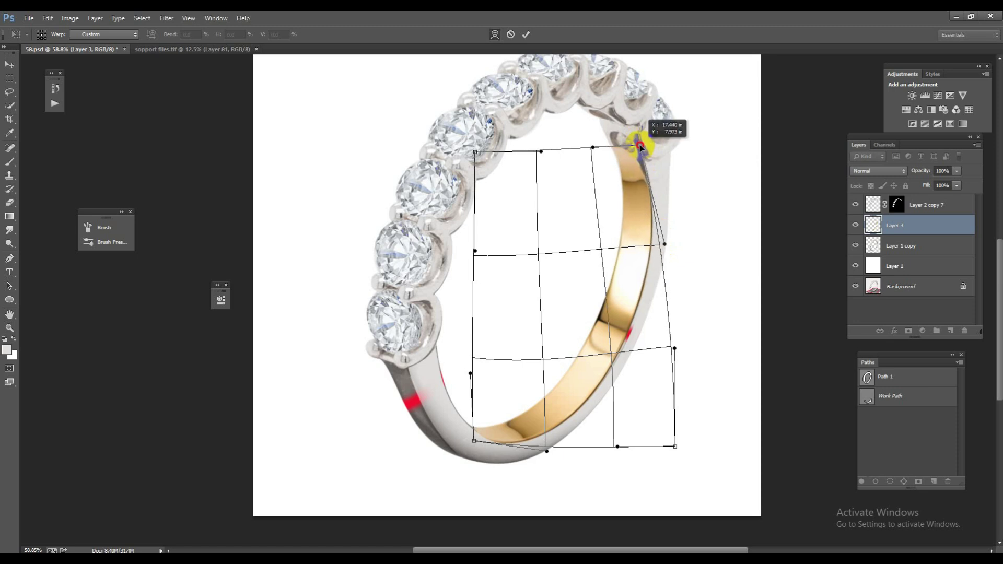
key("Return")
With Layer 1 copy's outline loaded, smooth the red mark on the gold band edge using the Mixer Brush
scroll(620, 232, "down", 2)
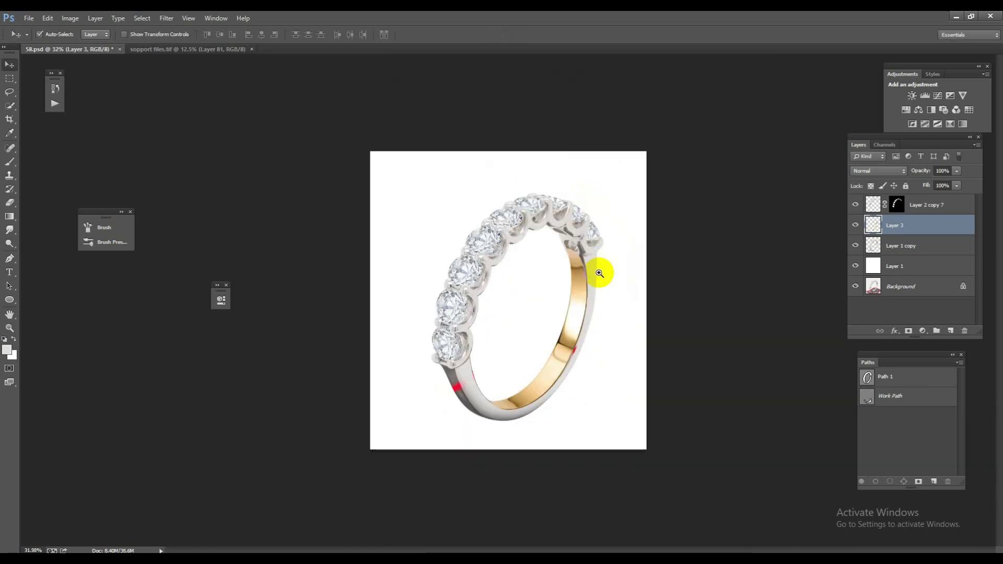
scroll(601, 274, "up", 3)
scroll(639, 381, "up", 3)
scroll(615, 350, "down", 3)
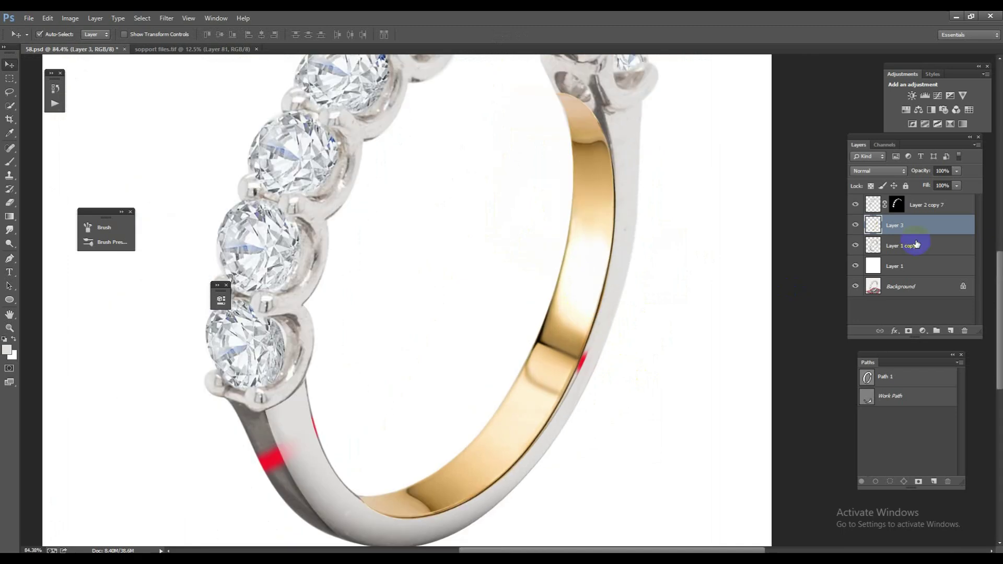
left_click(913, 244)
left_click(876, 246, "ctrl")
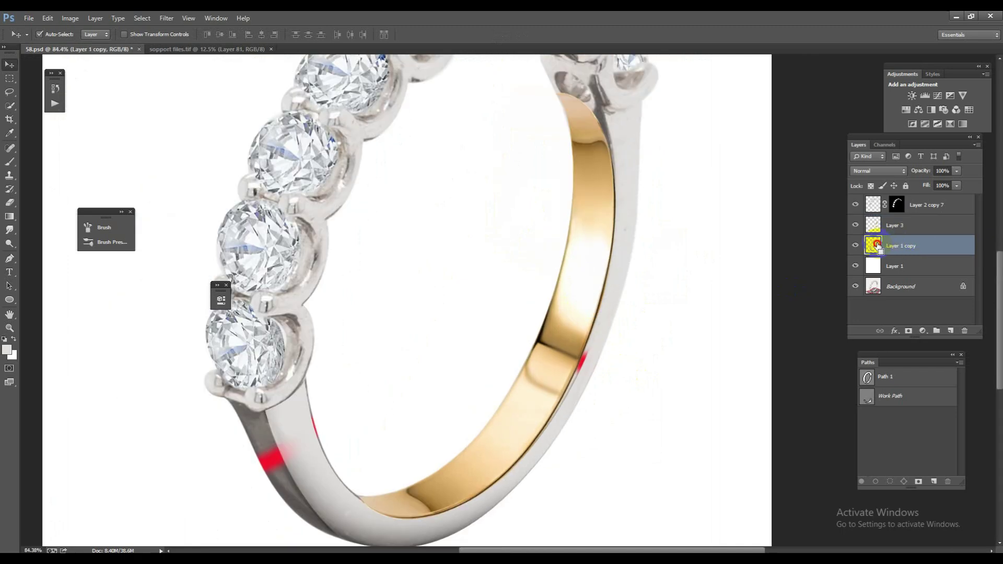
left_click(9, 162)
left_click(57, 190)
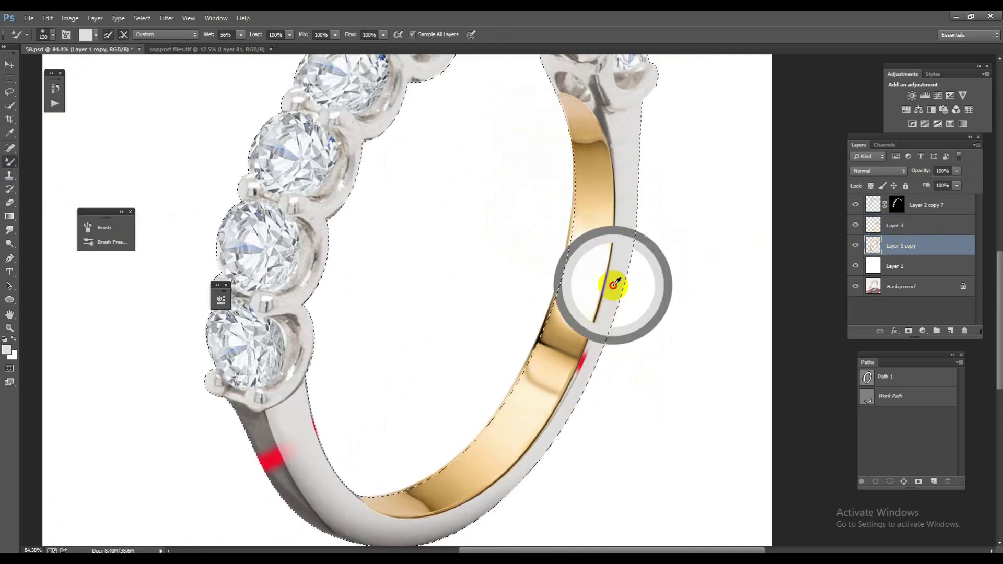
mouse_move(558, 376)
left_mouse_down()
mouse_move(565, 392)
mouse_move(531, 417)
mouse_move(598, 246)
mouse_move(582, 307)
mouse_move(600, 231)
mouse_move(528, 317)
mouse_move(559, 418)
left_mouse_up()
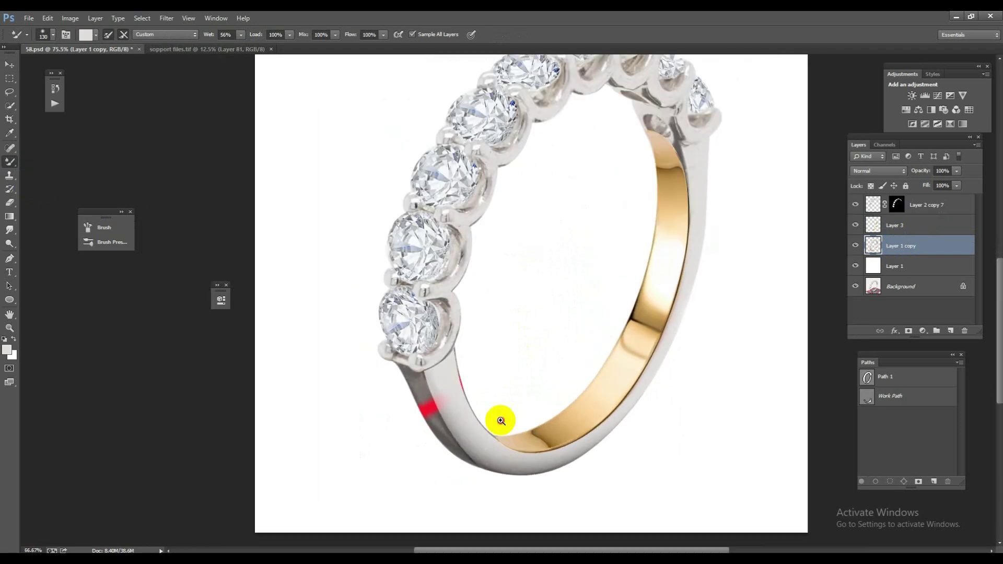
left_click_drag(470, 437, 531, 426)
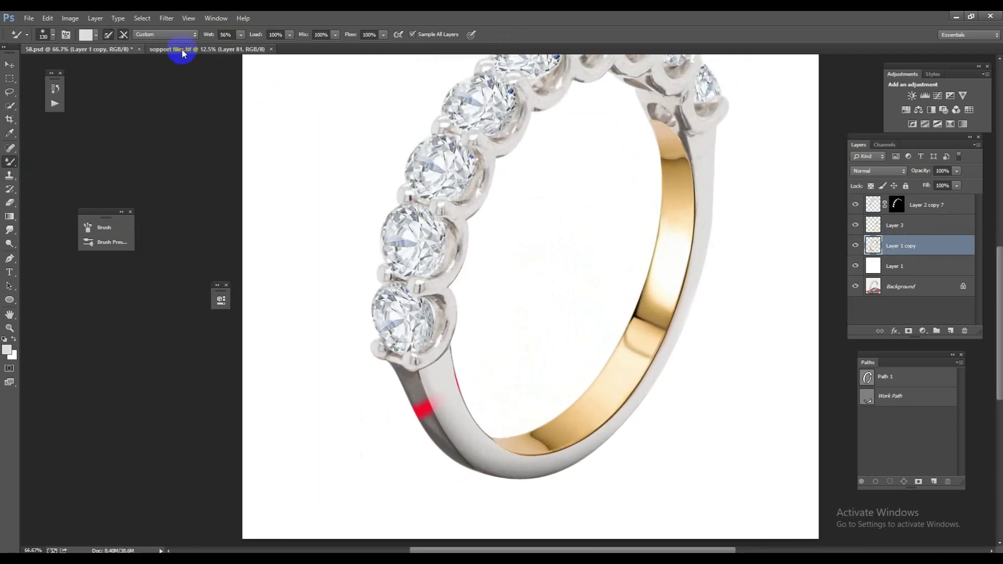
Copy the replacement shank piece from support files and paste it into the ring document
left_click(181, 50)
left_click(10, 64)
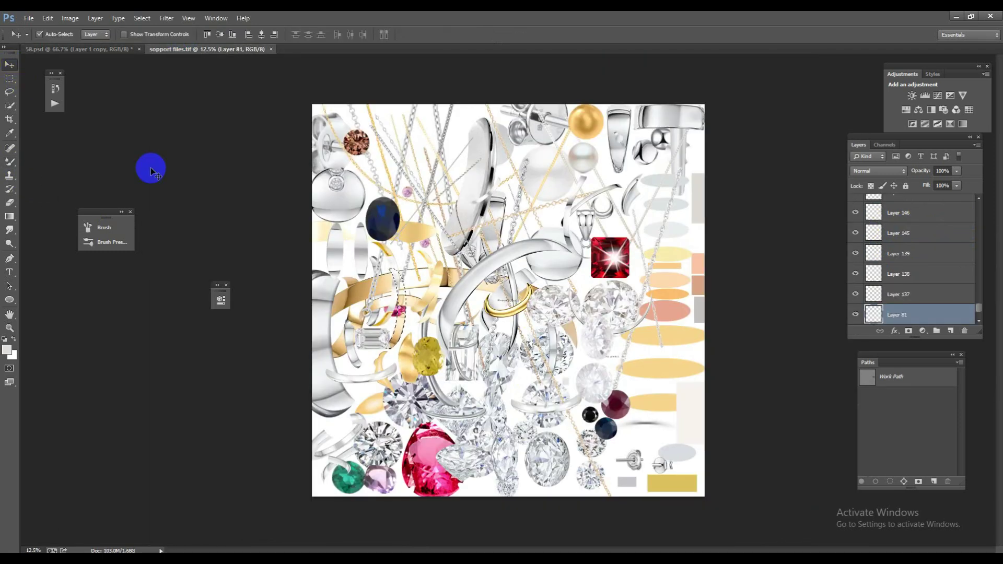
left_click(342, 464)
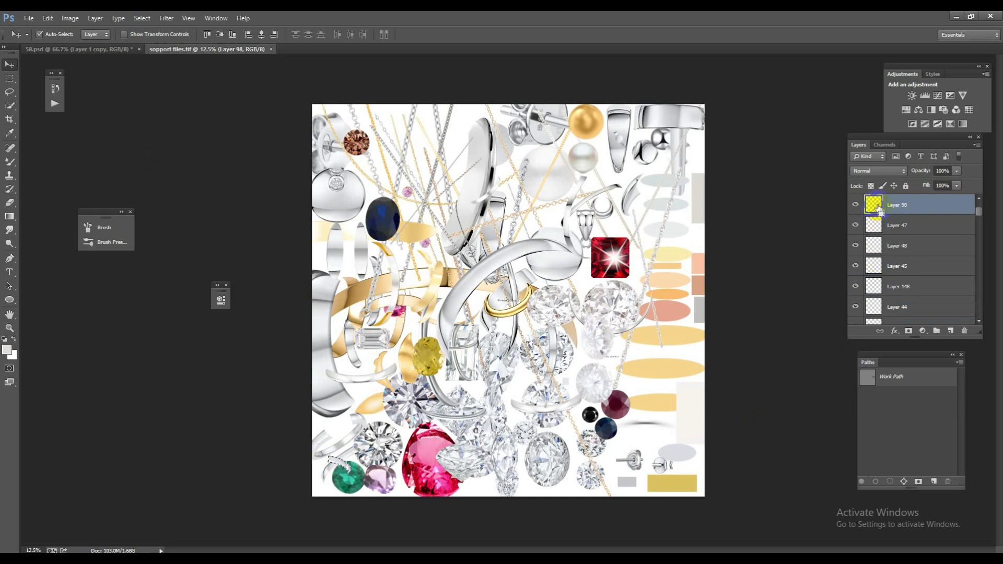
left_click(124, 50)
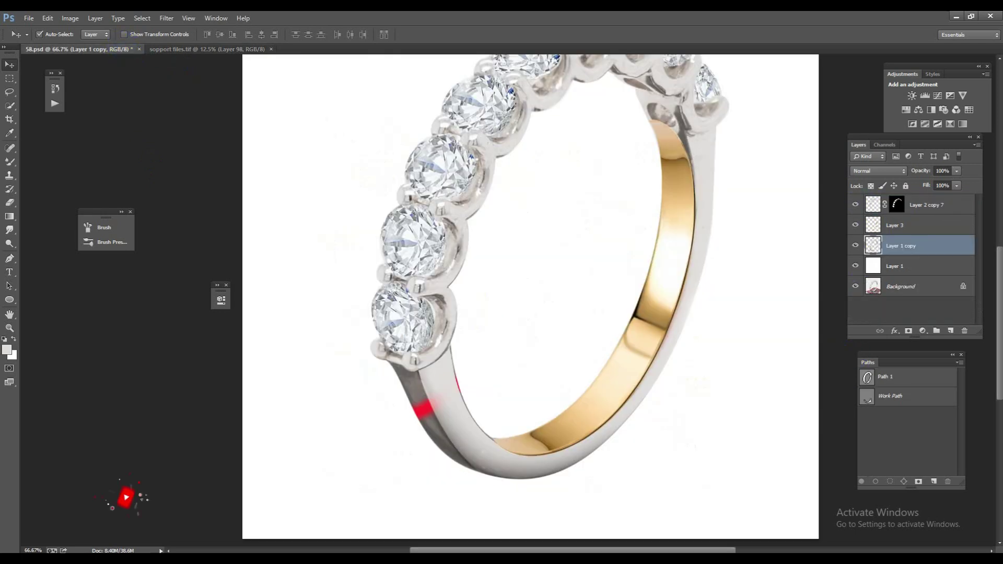
key("ctrl+v")
Move the piece to the lower shank, flip it vertically, and try rotating it into place
key("ctrl+t")
mouse_move(560, 303)
left_mouse_down()
mouse_move(558, 347)
mouse_move(511, 442)
mouse_move(420, 529)
left_mouse_up()
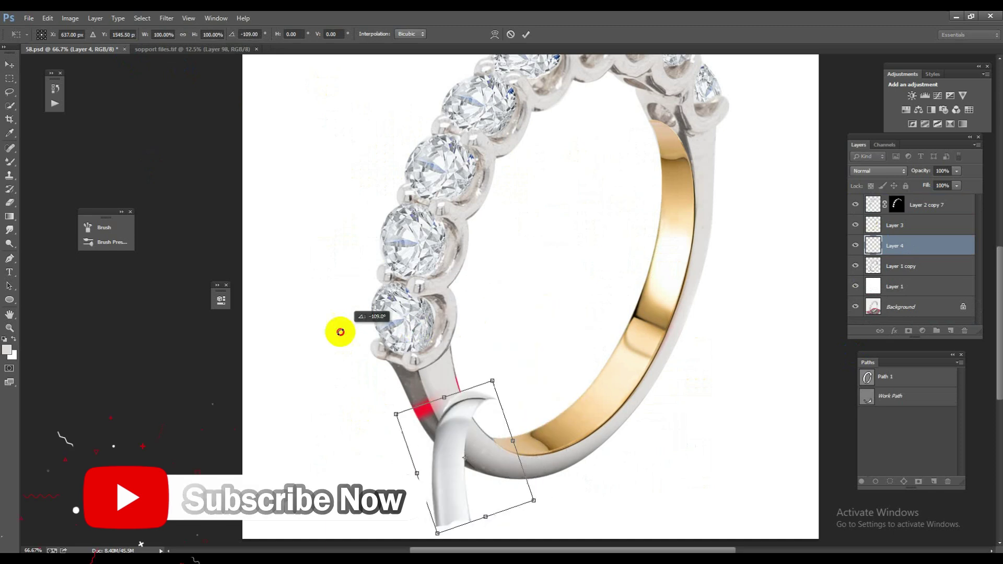
right_click(435, 490)
left_click(485, 467)
mouse_move(544, 448)
left_mouse_down()
mouse_move(498, 515)
mouse_move(460, 455)
left_mouse_up()
mouse_move(523, 501)
left_mouse_down()
mouse_move(560, 488)
mouse_move(521, 485)
mouse_move(500, 470)
mouse_move(471, 480)
left_mouse_up()
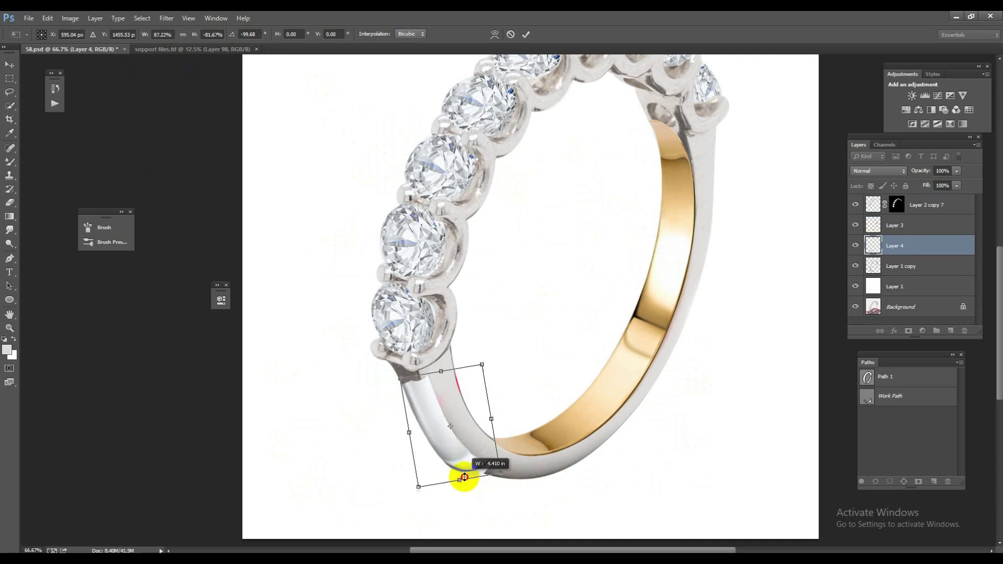
key("Escape")
key("ctrl+t")
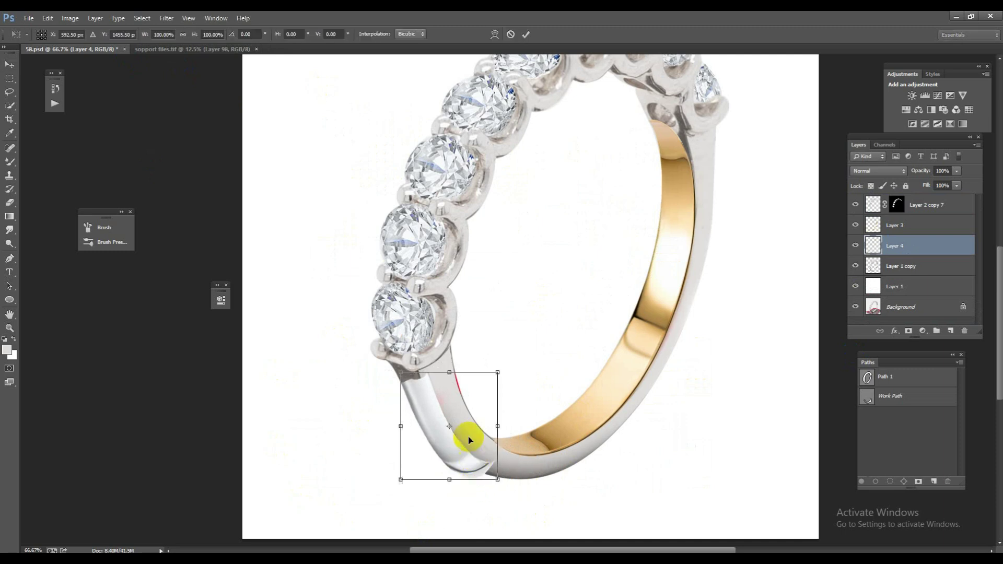
Warp the silver piece along the lower-left shank up toward the diamond and apply it
right_click(472, 438)
left_click(517, 328)
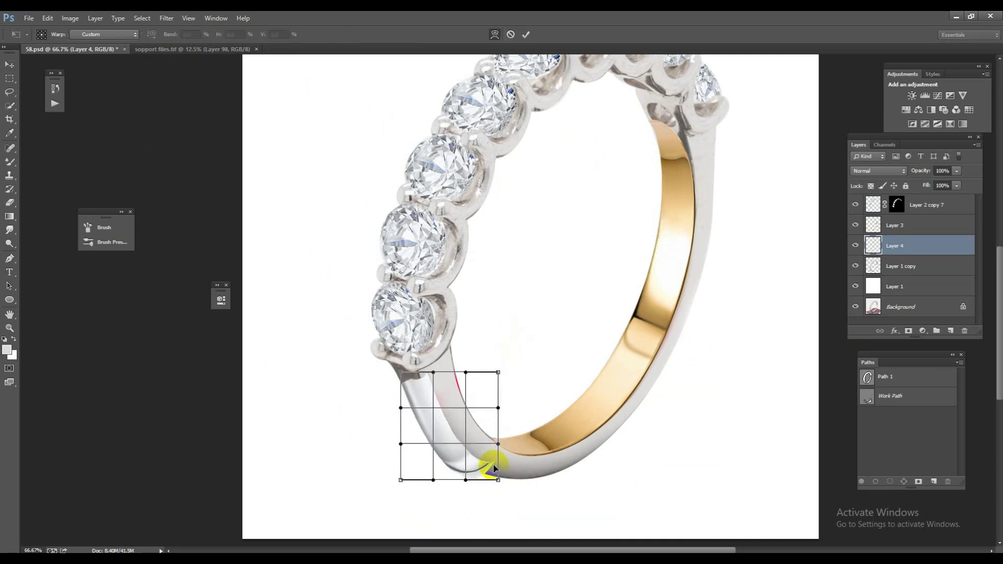
left_click_drag(498, 443, 528, 485)
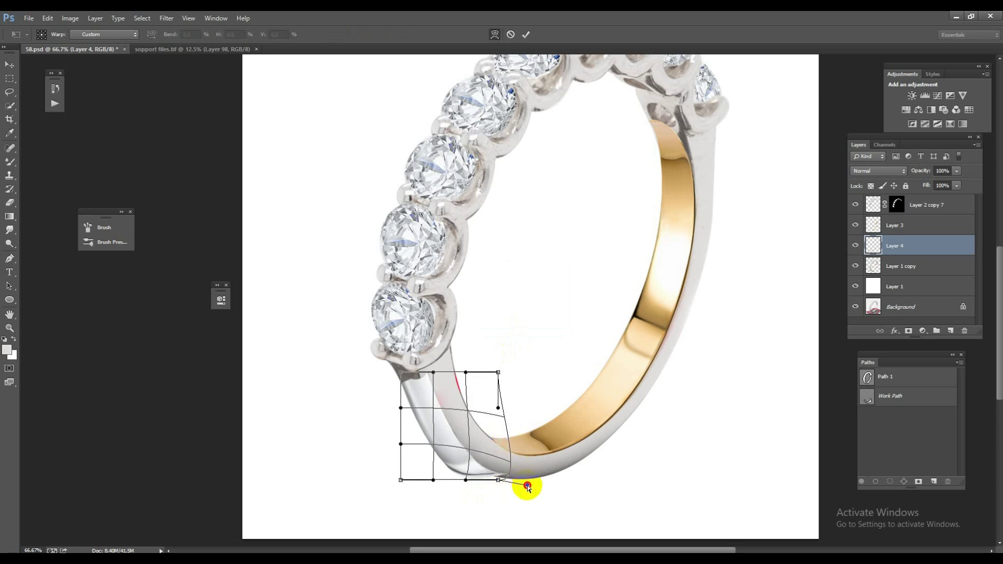
left_click_drag(433, 480, 444, 459)
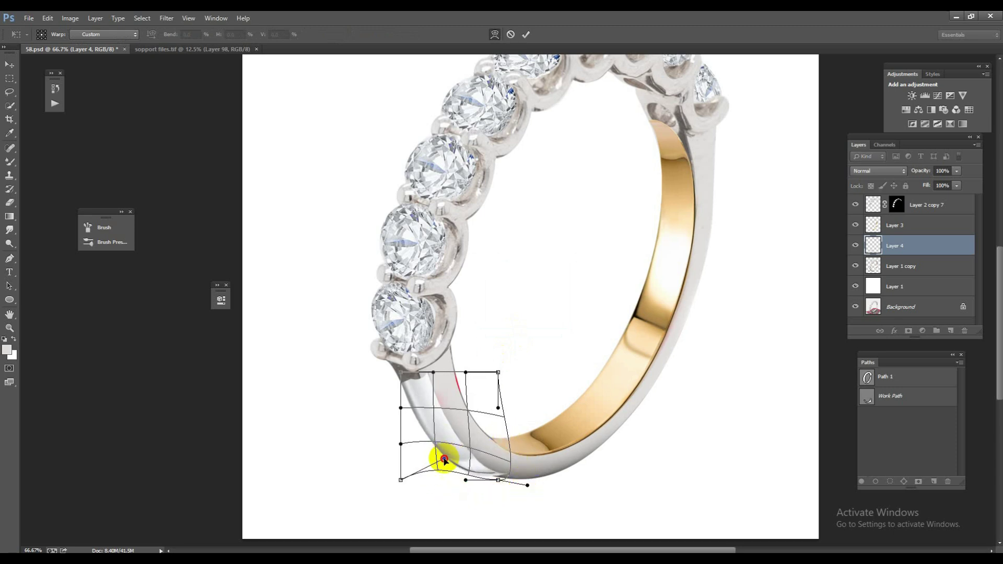
left_click_drag(395, 373, 383, 343)
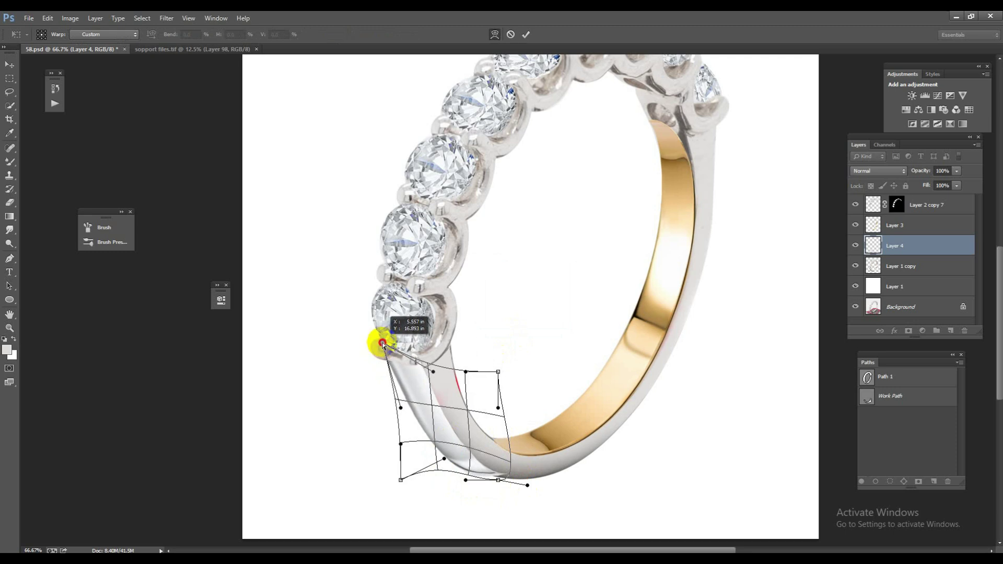
left_click_drag(527, 487, 531, 500)
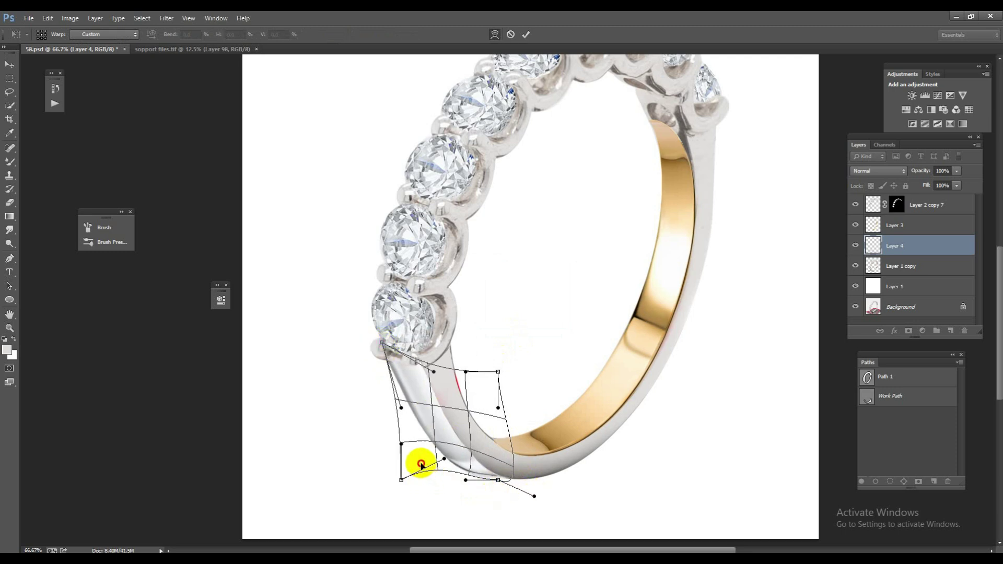
left_click_drag(422, 464, 414, 457)
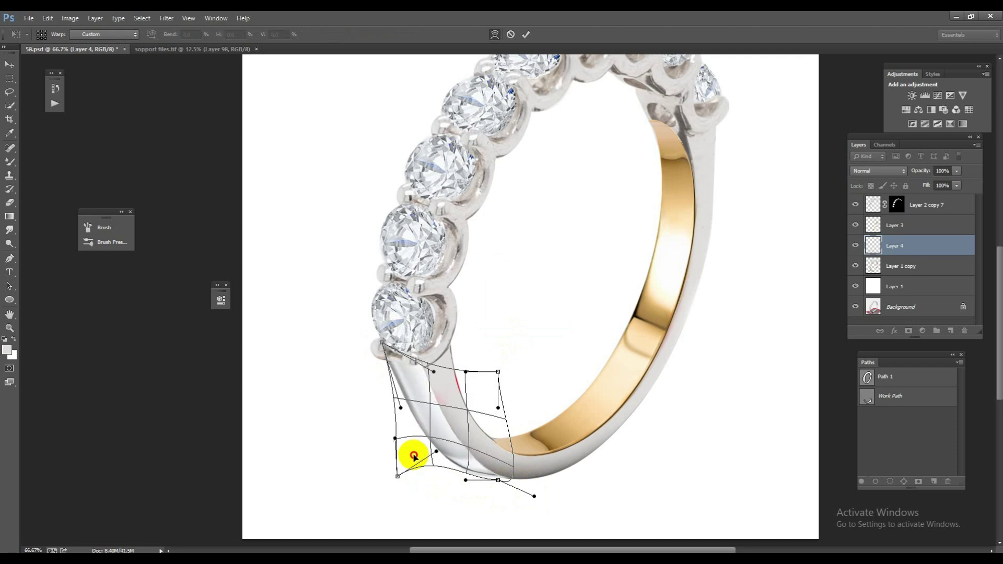
left_click_drag(455, 409, 453, 405)
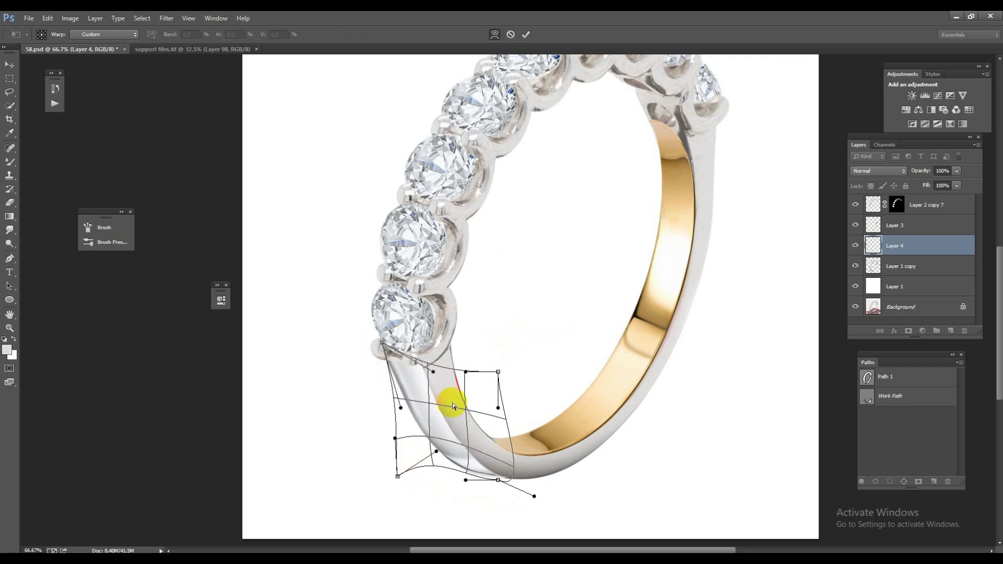
left_click_drag(534, 496, 541, 488)
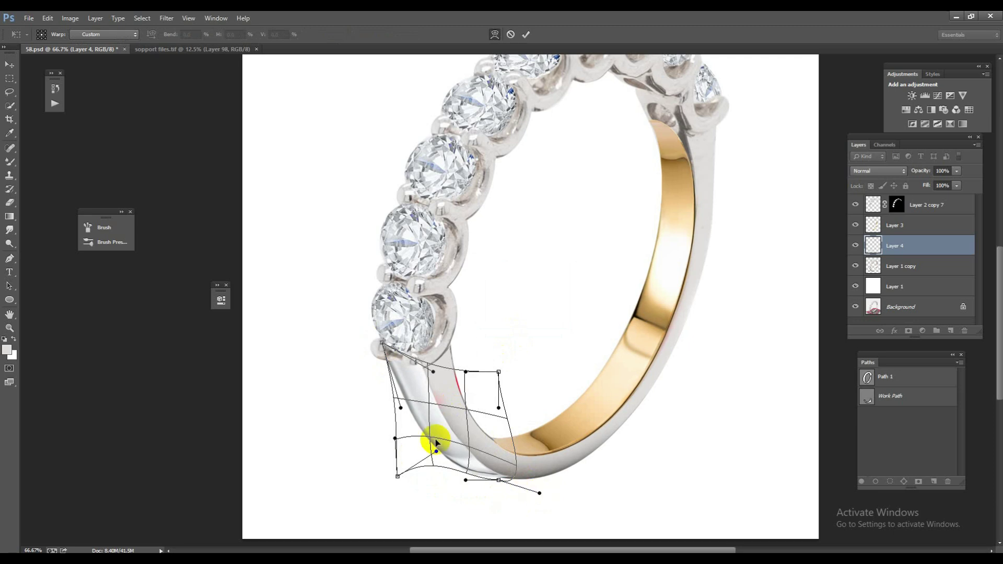
left_click_drag(382, 343, 383, 343)
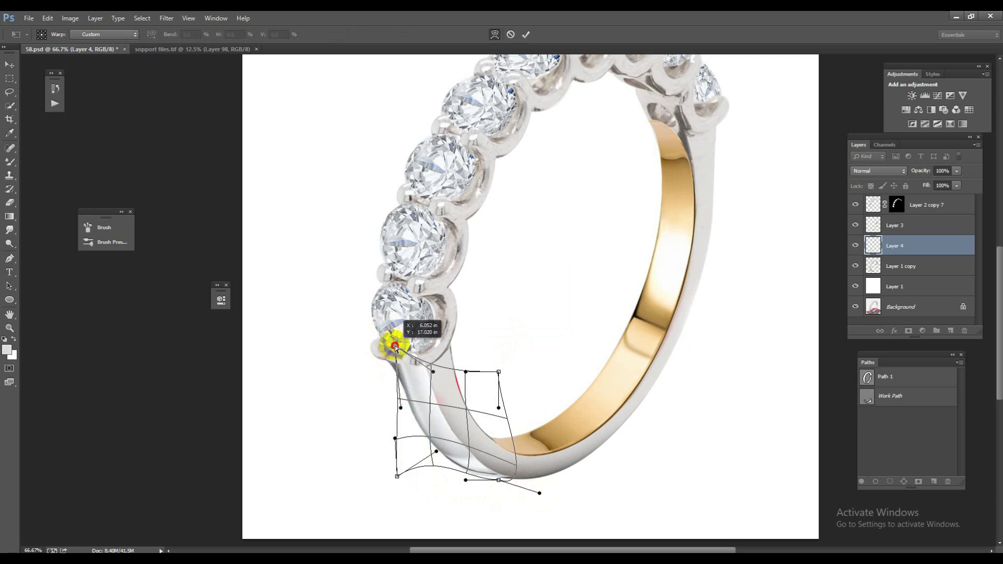
key("Return")
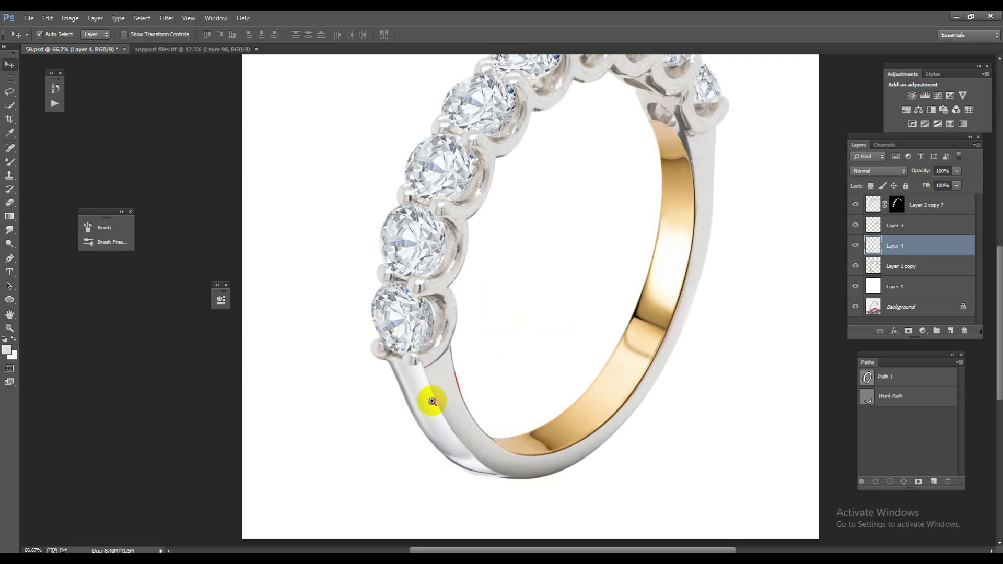
Draw a path under the lowest diamond, turn it into a selection, then deselect
left_click_drag(433, 402, 468, 416)
left_click(9, 258)
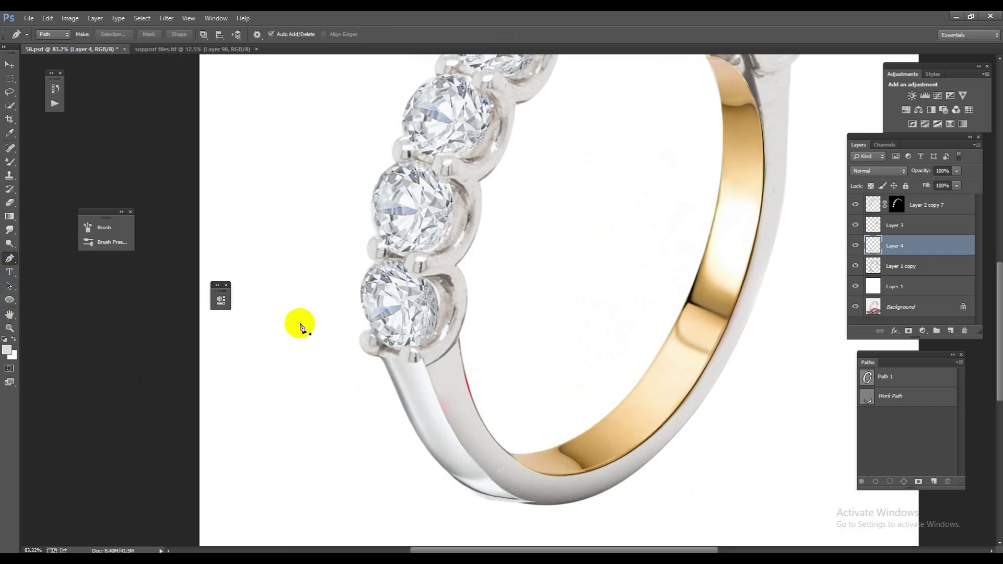
left_click_drag(386, 363, 448, 372)
left_click(385, 354)
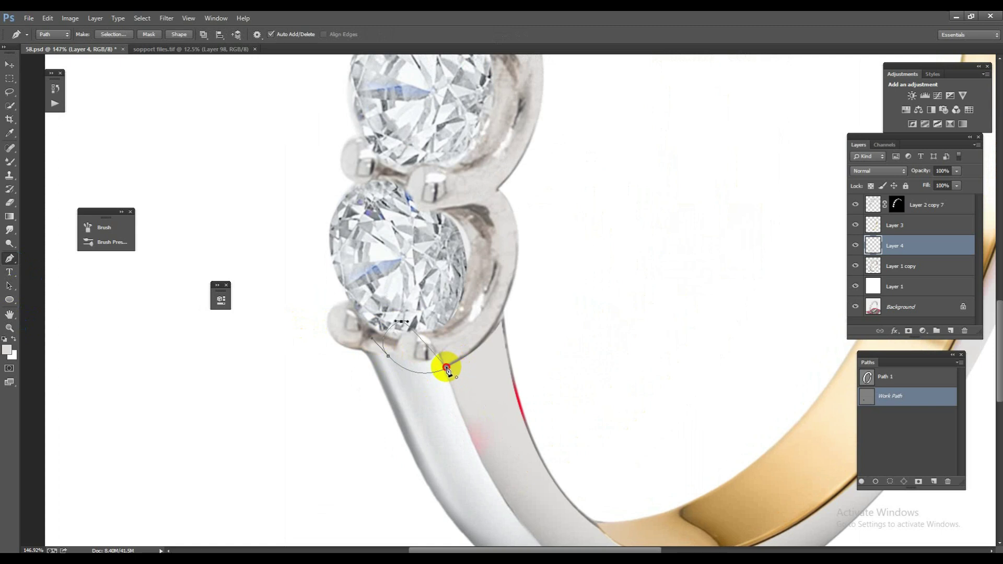
key("ctrl+Return")
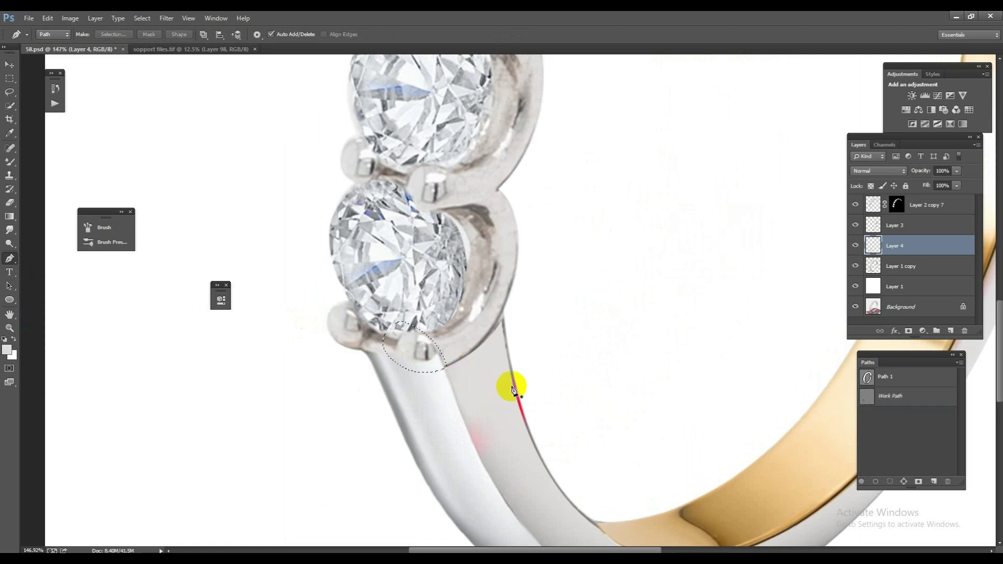
key("ctrl+d")
Move Layer 4 above Layer 3 and make Layer 1 copy the working layer
left_click_drag(884, 249, 907, 225)
left_click(900, 267)
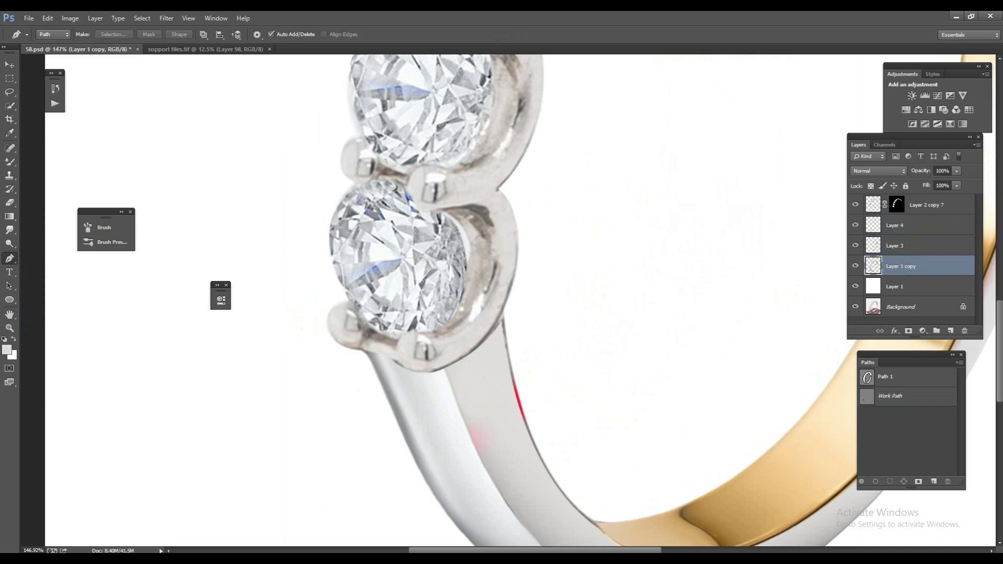
scroll(390, 385, "down", 5)
scroll(439, 280, "up", 2)
Load the ring outline and trial a new grey-painted layer set to Color blend mode
scroll(509, 354, "up", 2)
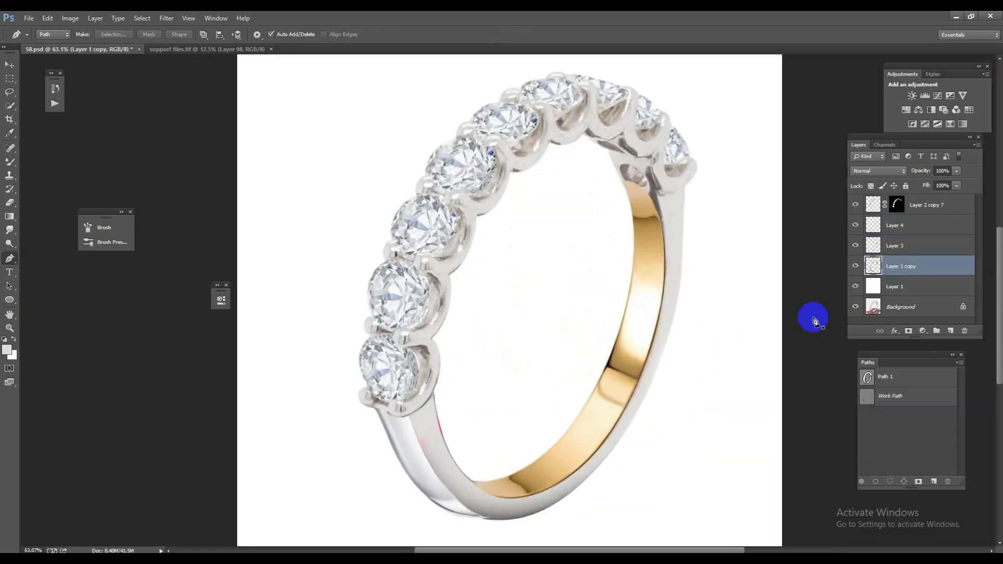
left_click(872, 266, "ctrl")
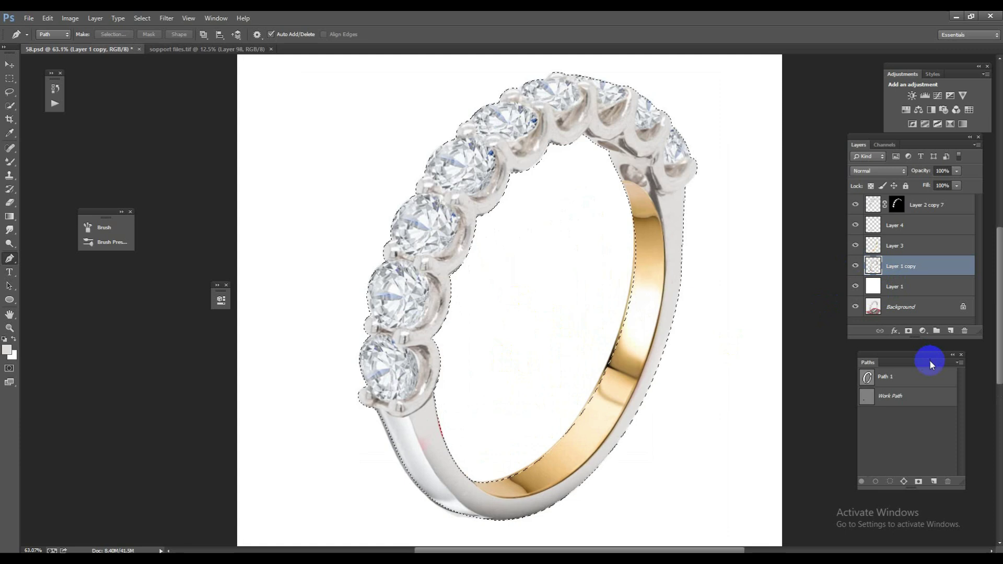
left_click(951, 331)
left_click(170, 49)
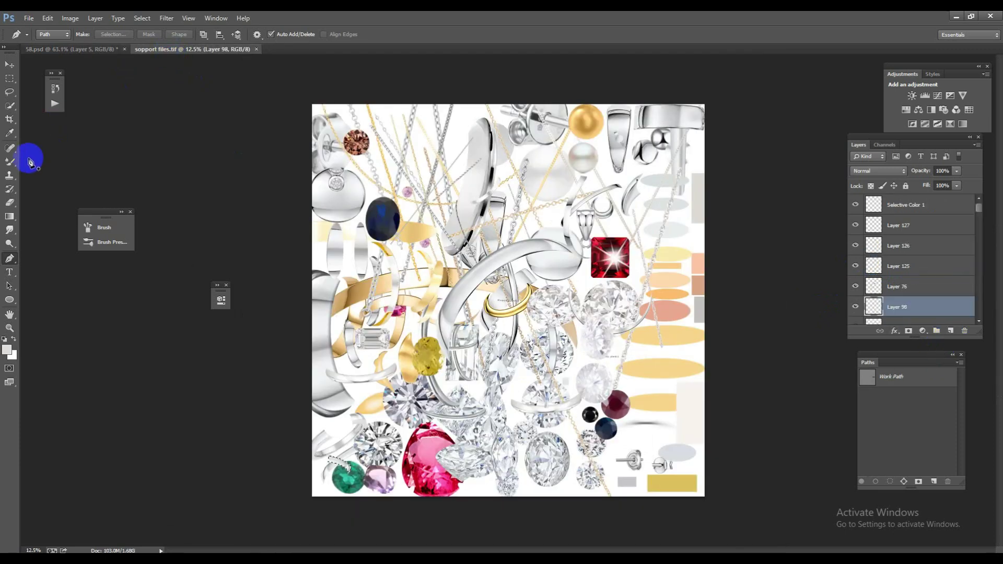
left_click(10, 162)
left_click(50, 160)
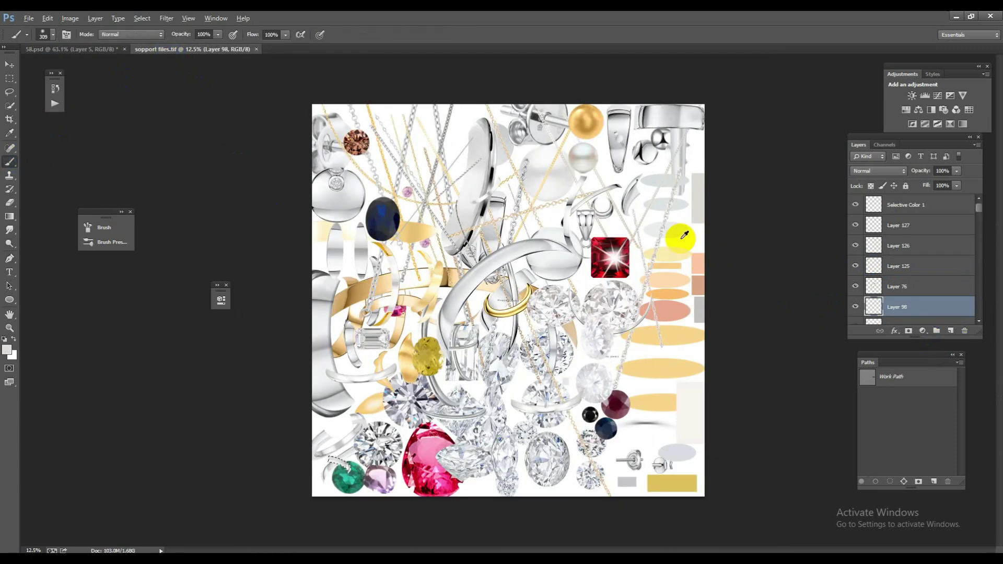
left_click(87, 48)
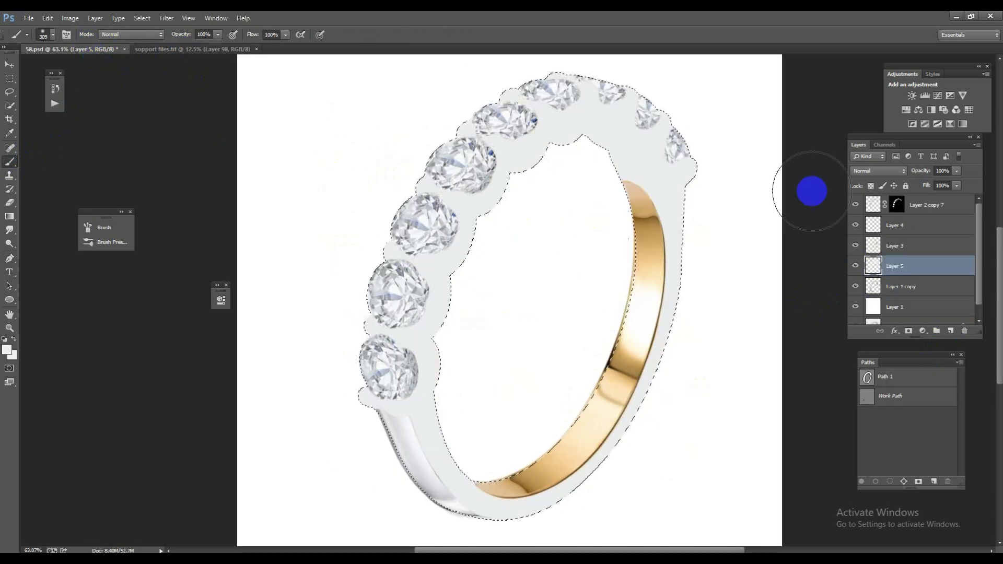
left_click(878, 171)
left_click(865, 434)
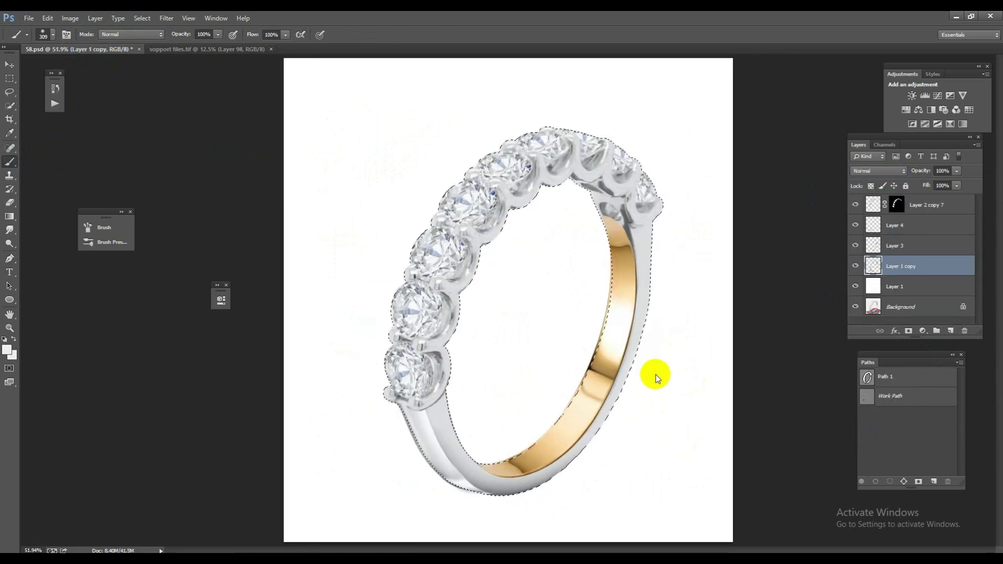
Apply Camera Raw raising Blacks, Shadows and Contrast, with Detail sharpening and noise reduction
key("ctrl+shift+a")
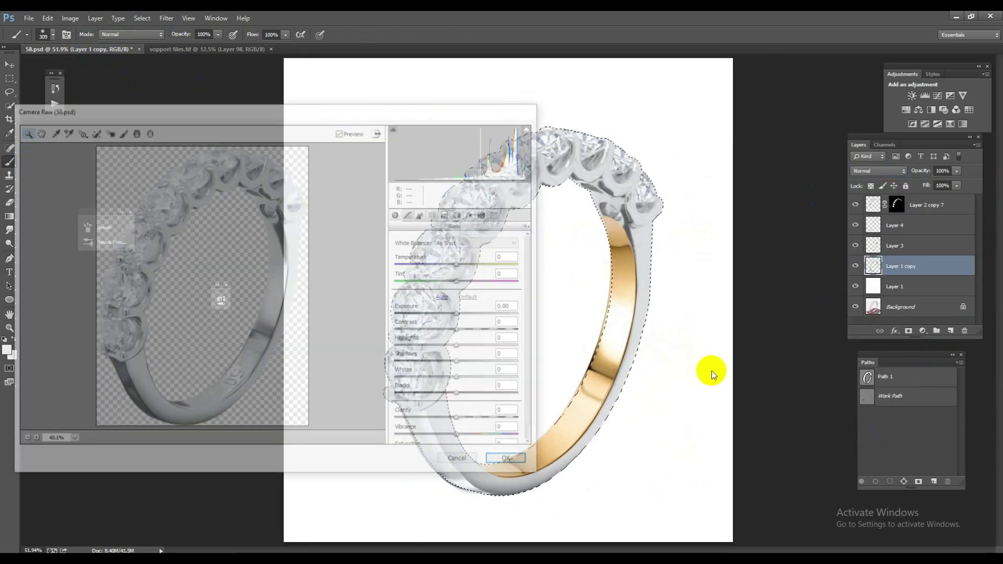
left_click_drag(460, 396, 513, 396)
left_click_drag(461, 363, 496, 362)
left_click_drag(461, 330, 530, 341)
left_click(424, 214)
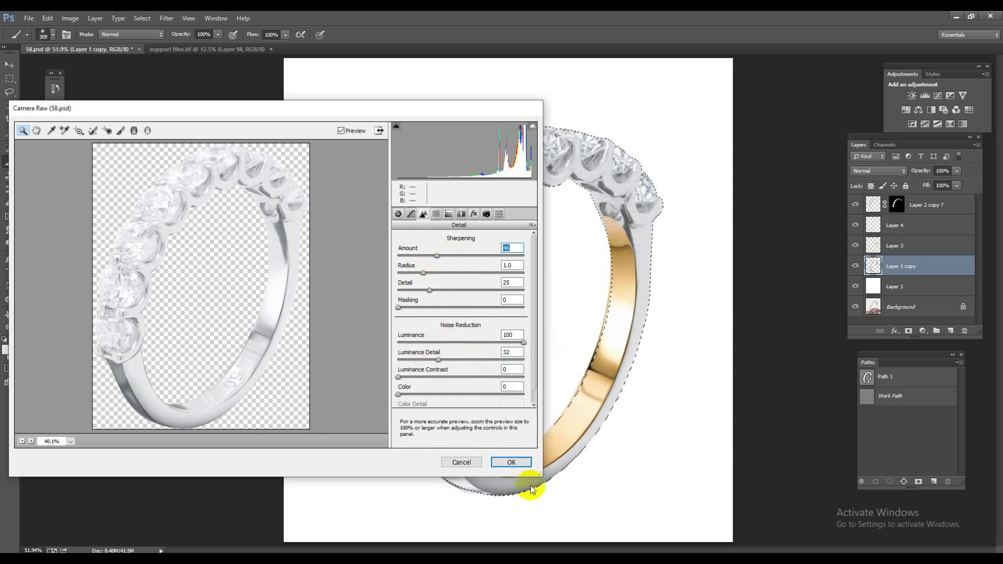
left_click(512, 463)
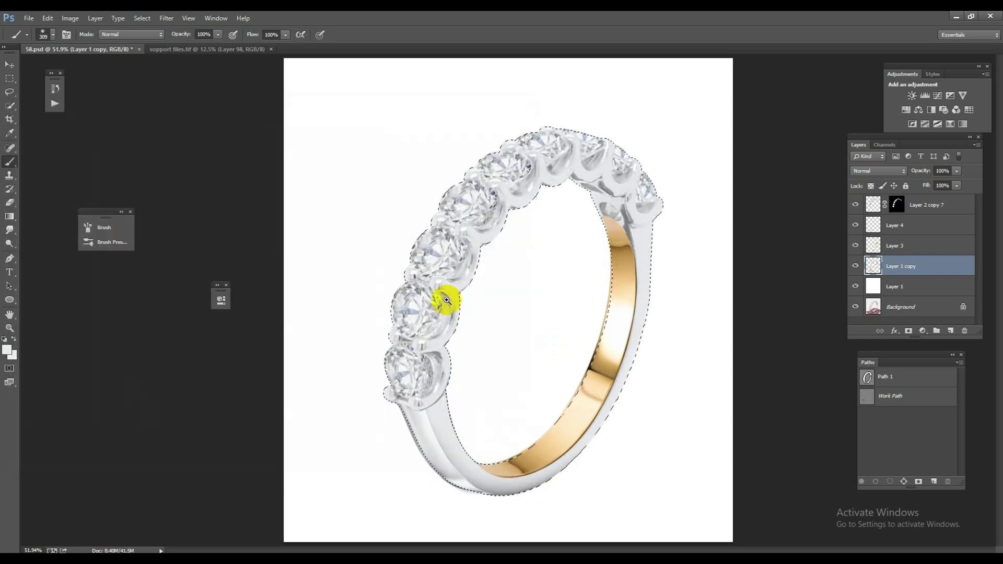
Fill the inner band with light grey on a new layer above Layer 3 set to Color blending
left_click_drag(447, 300, 702, 308)
key("ctrl+d")
left_click(899, 244)
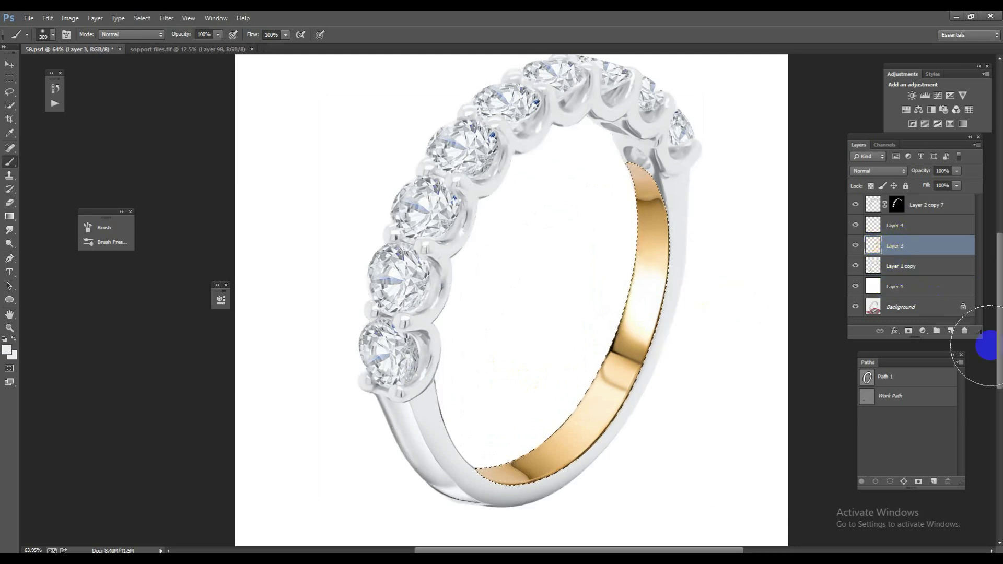
left_click(951, 331)
key("alt+BackSpace")
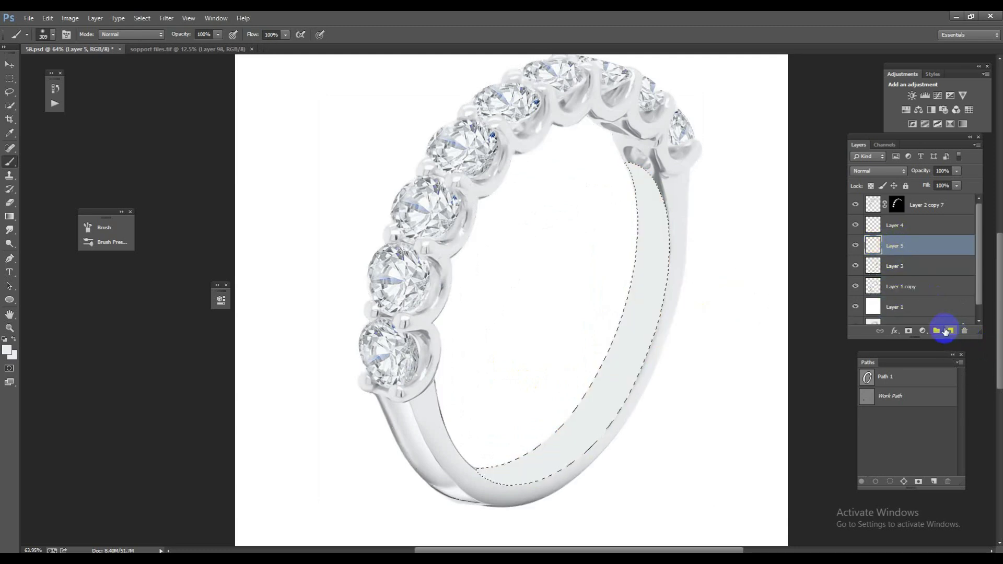
left_click(891, 171)
left_click(875, 433)
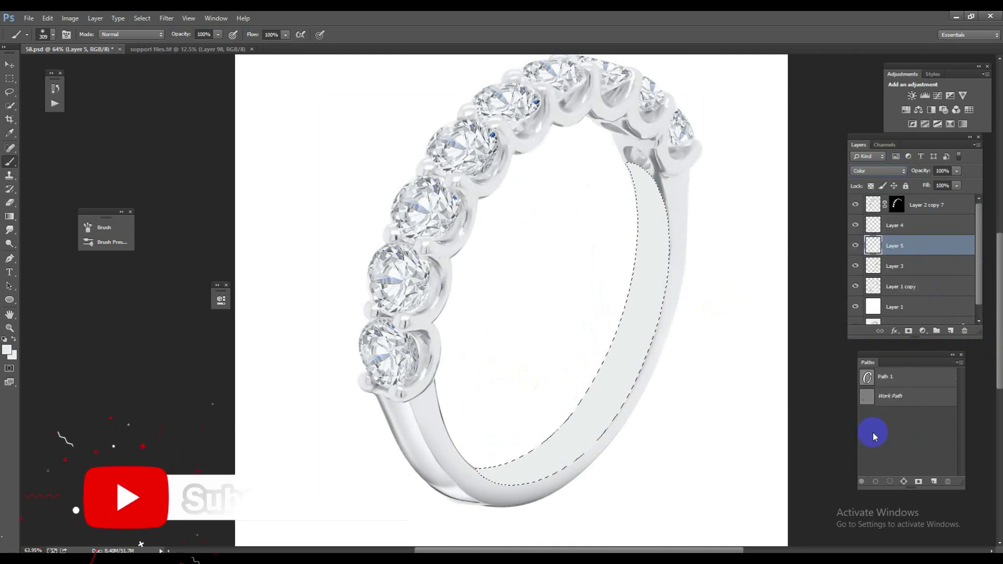
key("ctrl+d")
scroll(601, 324, "down", 2)
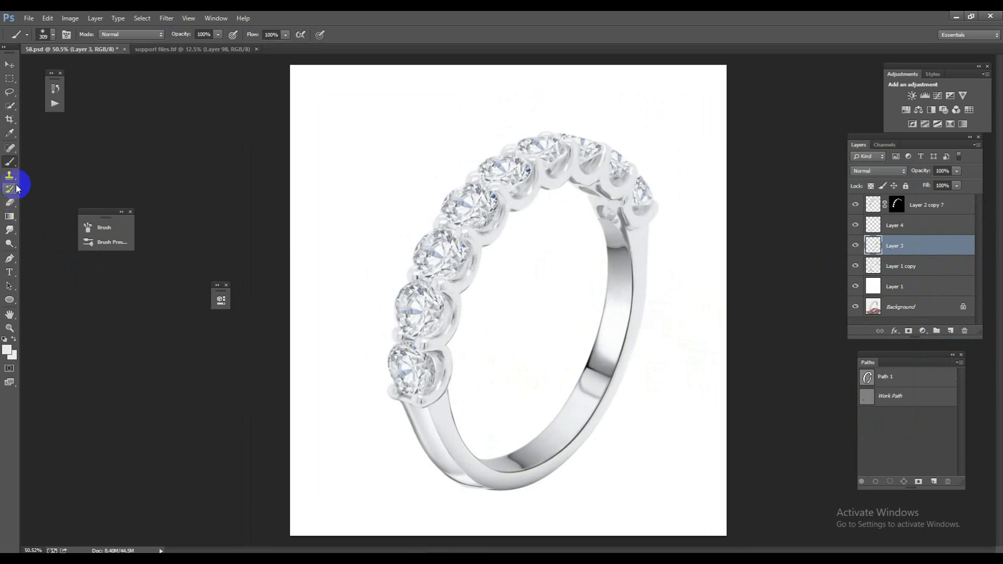
Erase excess retouching on Layer 3 where the inner band meets the diamonds, using a 131 px eraser
right_click(10, 204)
left_click(41, 206)
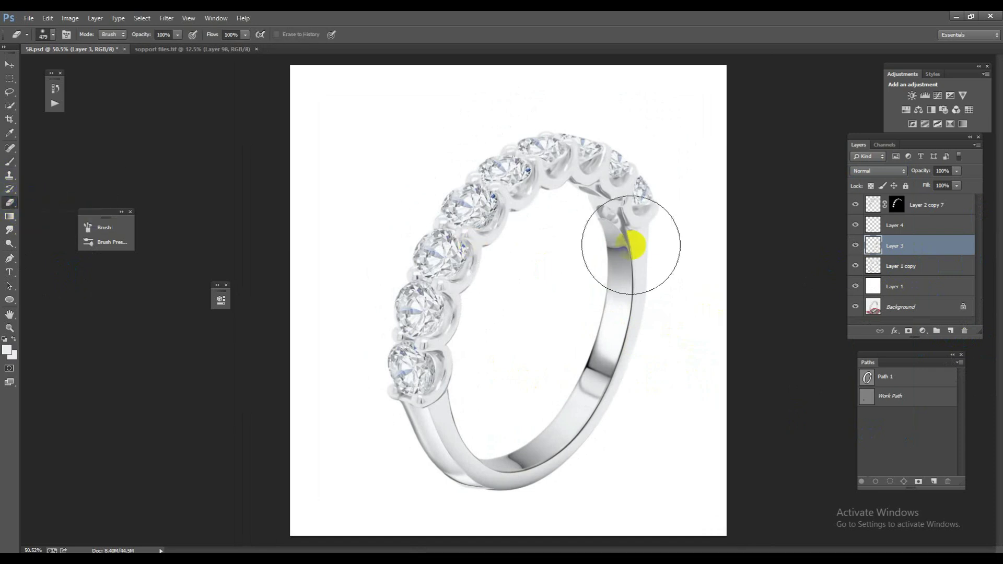
left_click(610, 221)
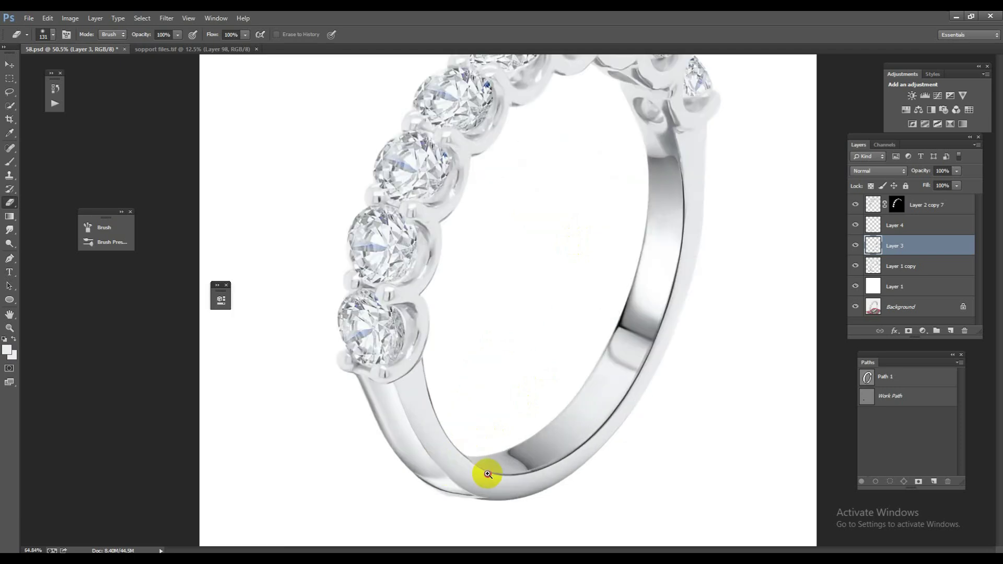
scroll(486, 460, "up", 6, "alt")
scroll(458, 363, "down", 6, "alt")
scroll(538, 359, "up", 2, "alt")
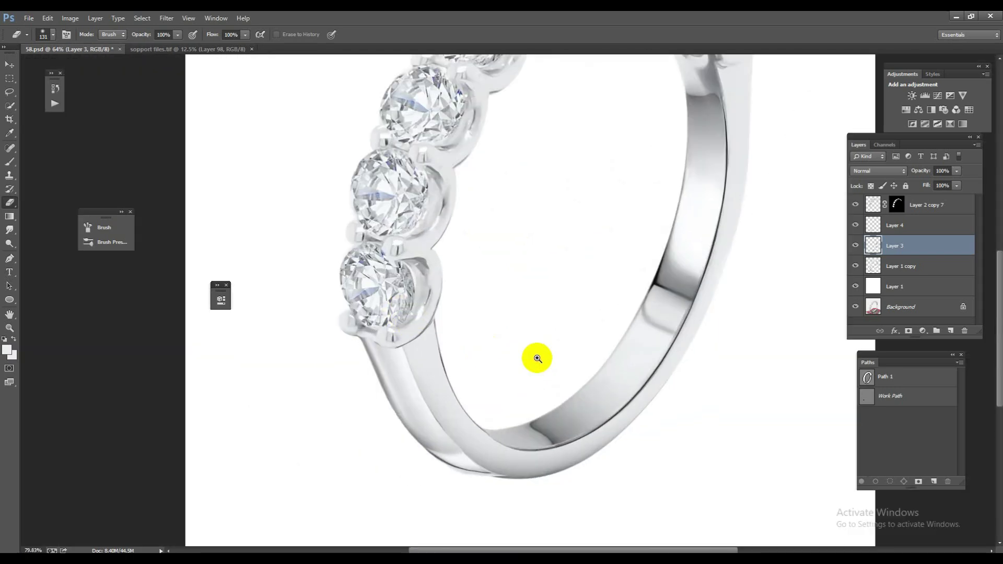
Merge Layer 4, Layer 3 and Layer 1 copy into a single Layer 4
left_click(918, 227, "shift")
left_click(910, 266, "shift")
key("ctrl+e")
Try a light-grey Color-blended layer over the ring selection, then delete it
left_click(944, 348)
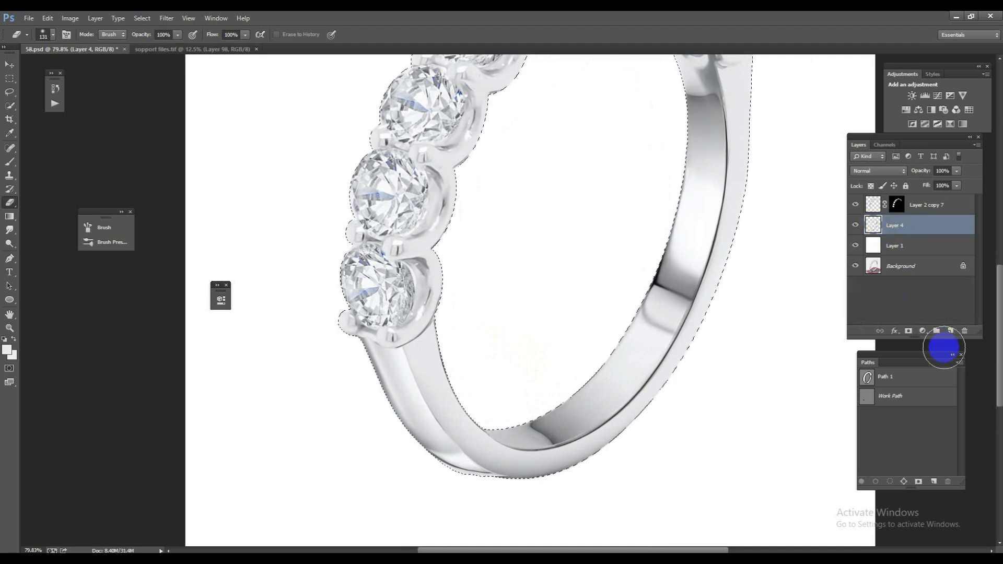
left_click(955, 335)
key("alt+BackSpace")
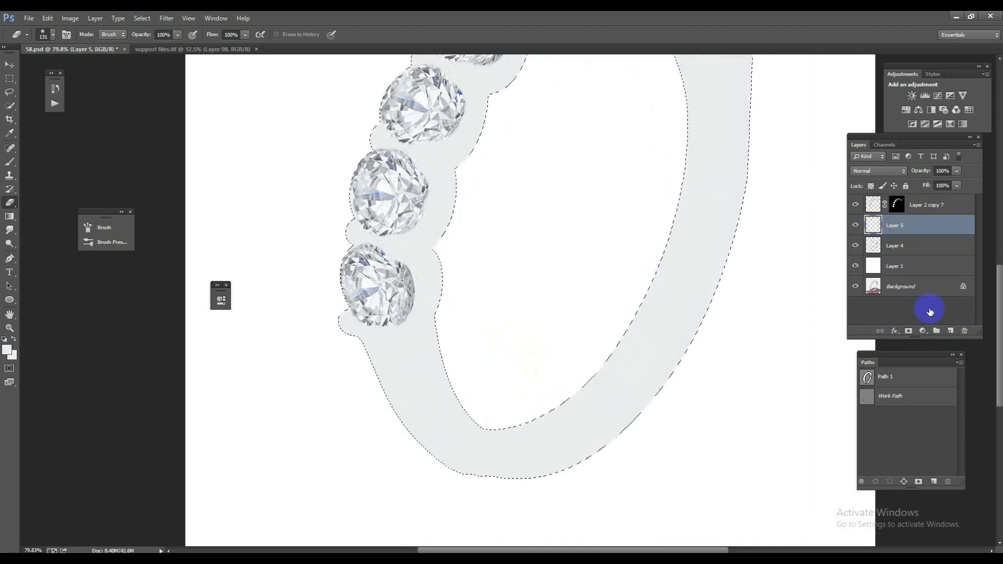
left_click(878, 171)
left_click(885, 426)
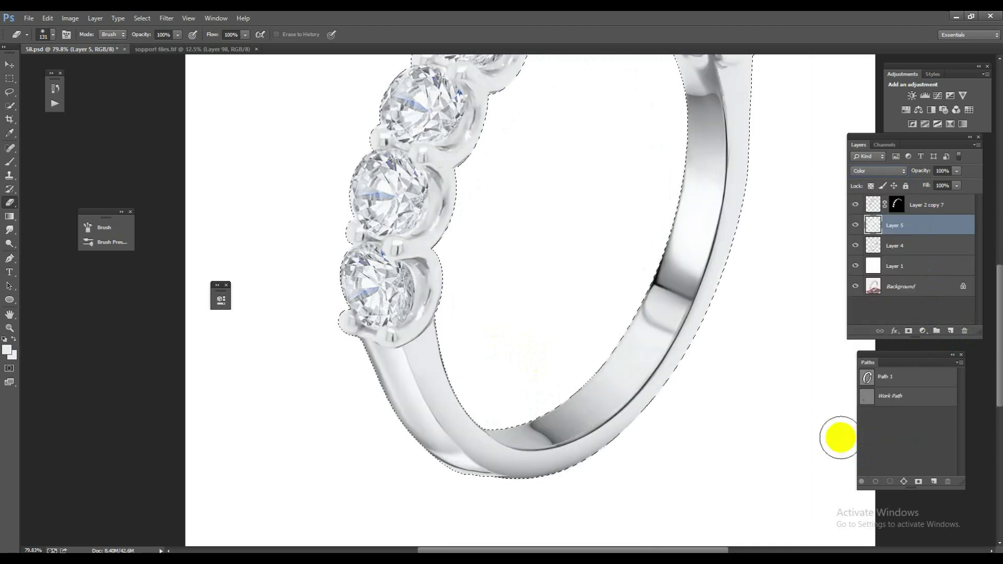
key("ctrl+d")
scroll(472, 397, "down", 1)
scroll(472, 398, "down", 2)
key("Delete")
Load the ring outline selection and check the background with Layer 4 hidden, undoing the test layer
left_click(873, 225, "ctrl")
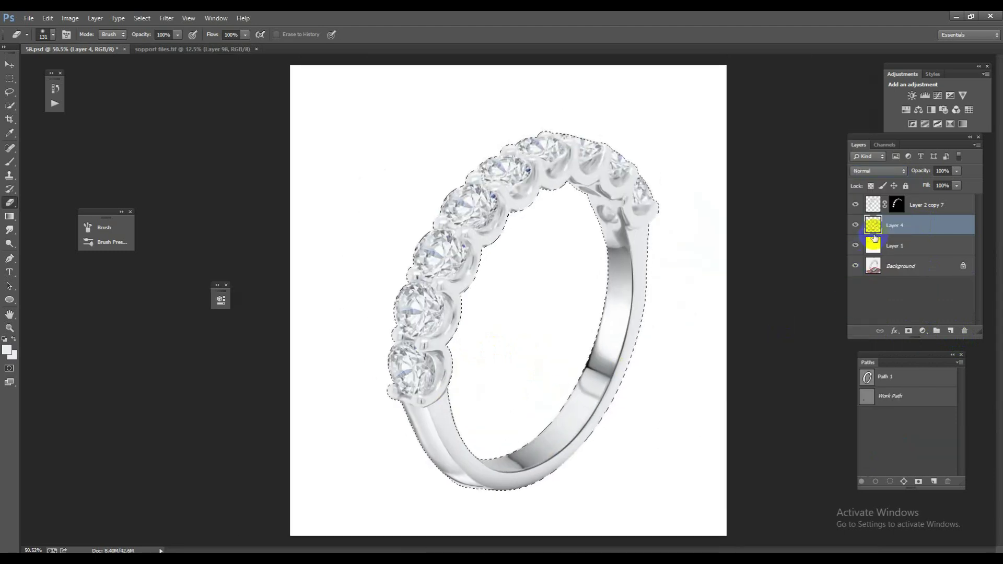
scroll(548, 477, "up", 3)
scroll(533, 425, "up", 2)
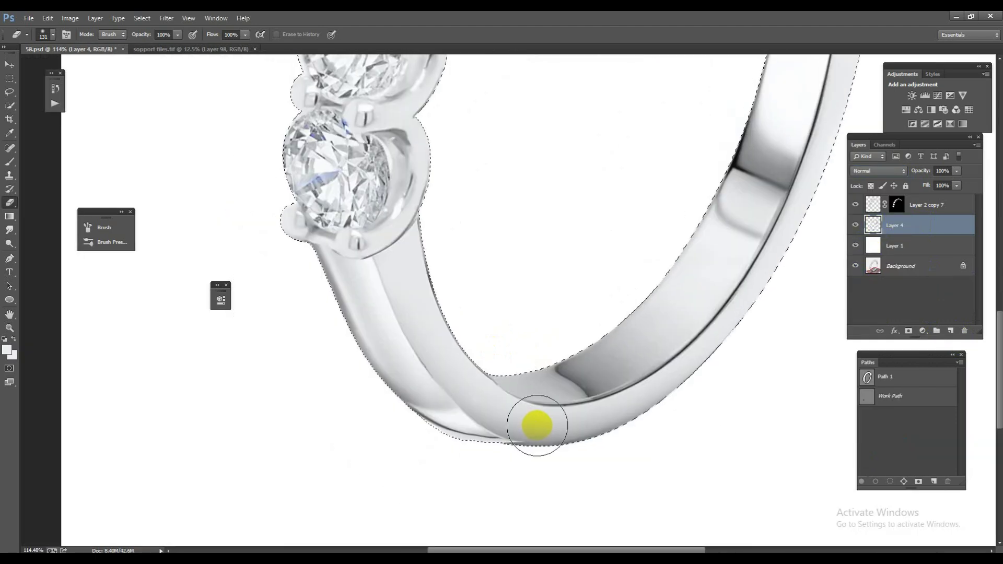
left_click(879, 378, "ctrl")
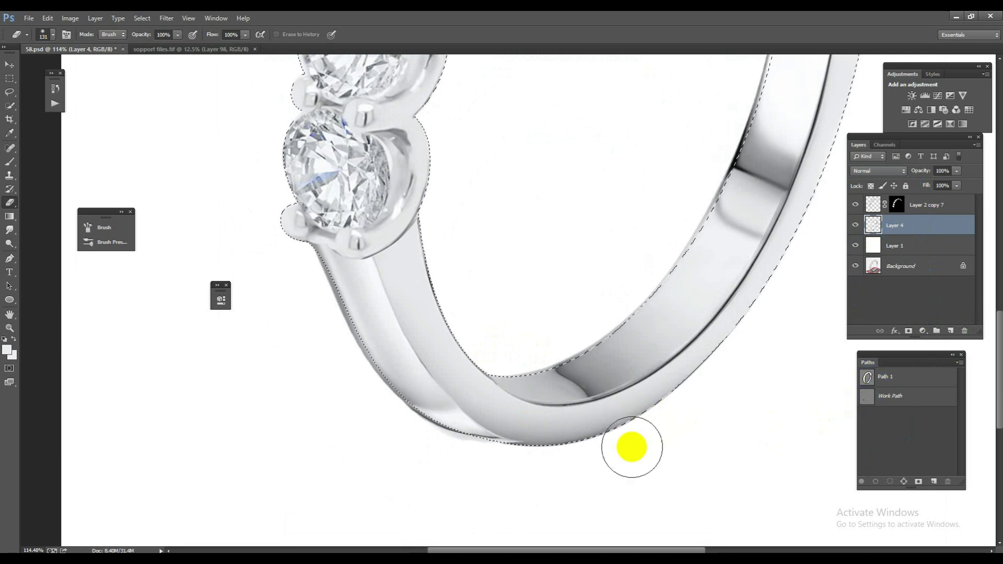
key("ctrl+j")
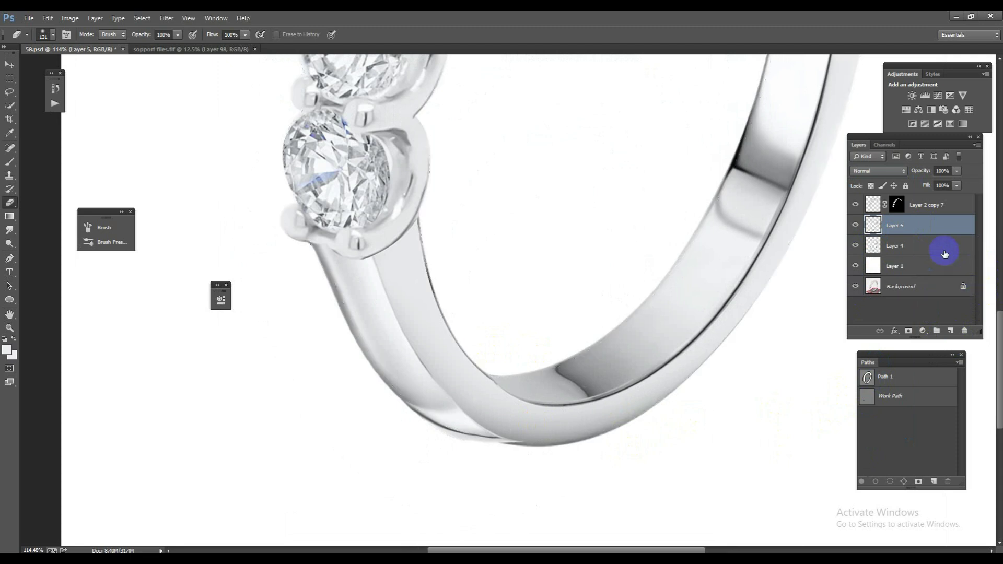
left_click(854, 248)
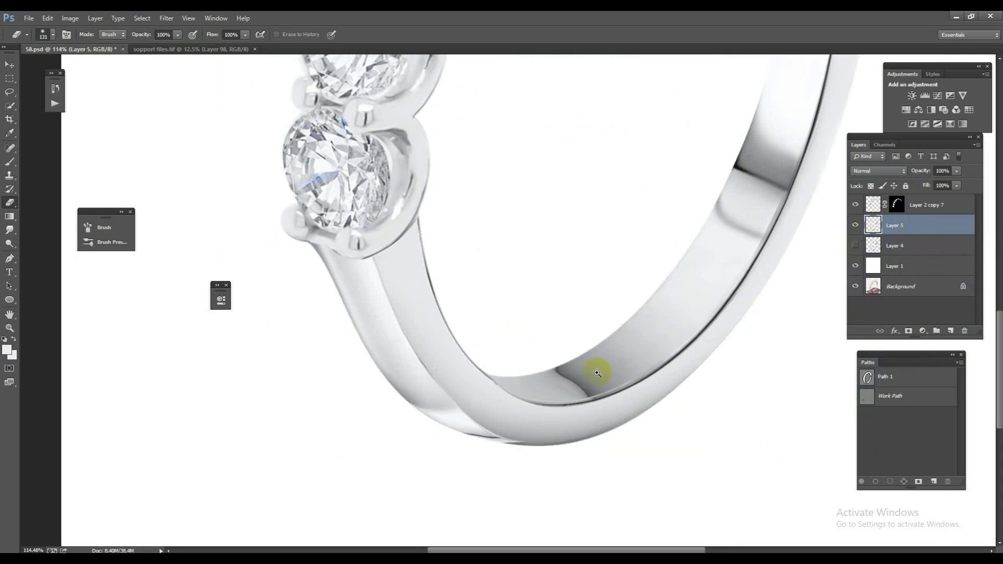
left_click_drag(597, 373, 574, 320)
key("ctrl+alt+z")
key("ctrl+alt+z")
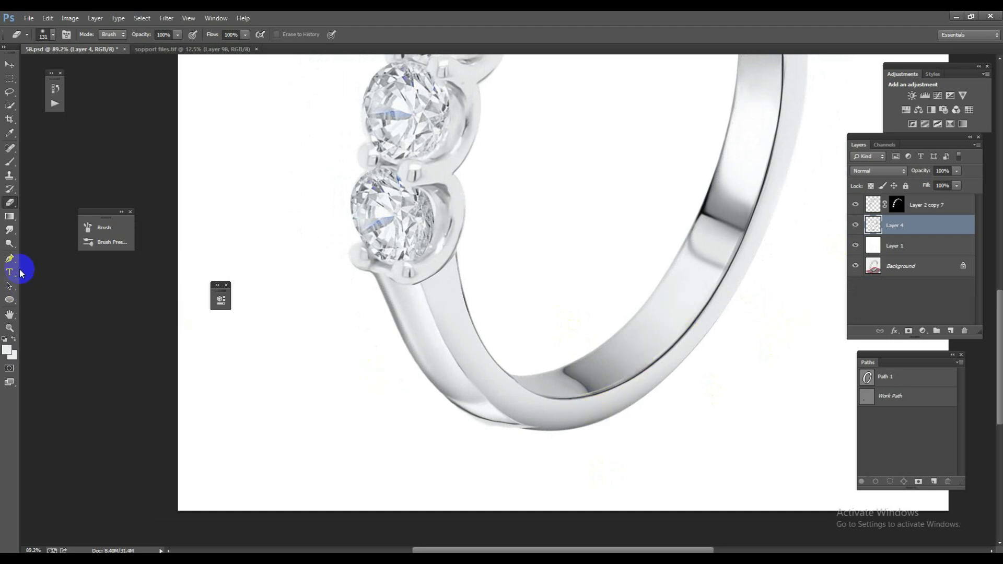
Trace a closed pen path around the ring's lower edge and convert it to a selection
left_click(10, 258)
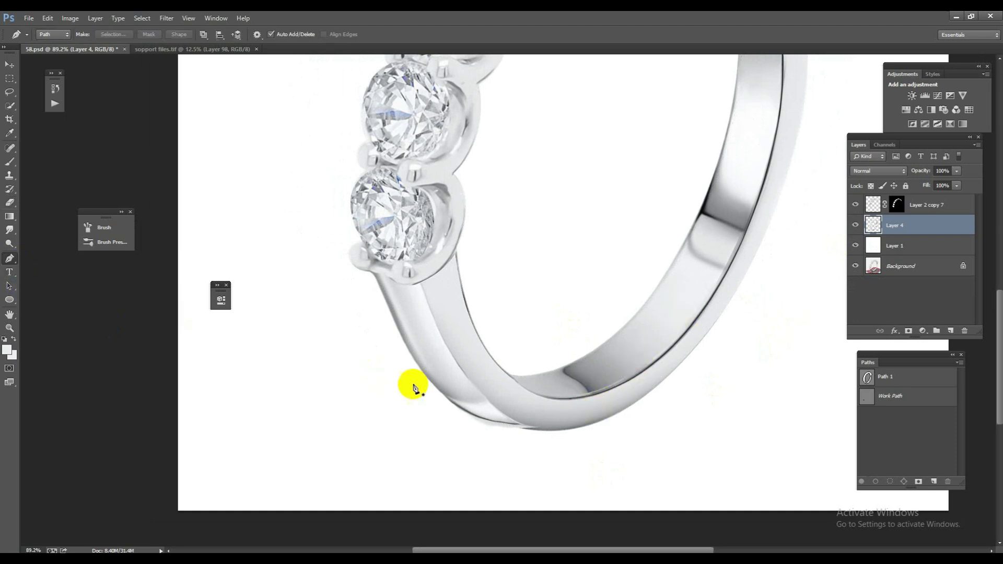
left_click_drag(414, 385, 477, 411)
left_click(332, 298)
left_click_drag(660, 469, 900, 480)
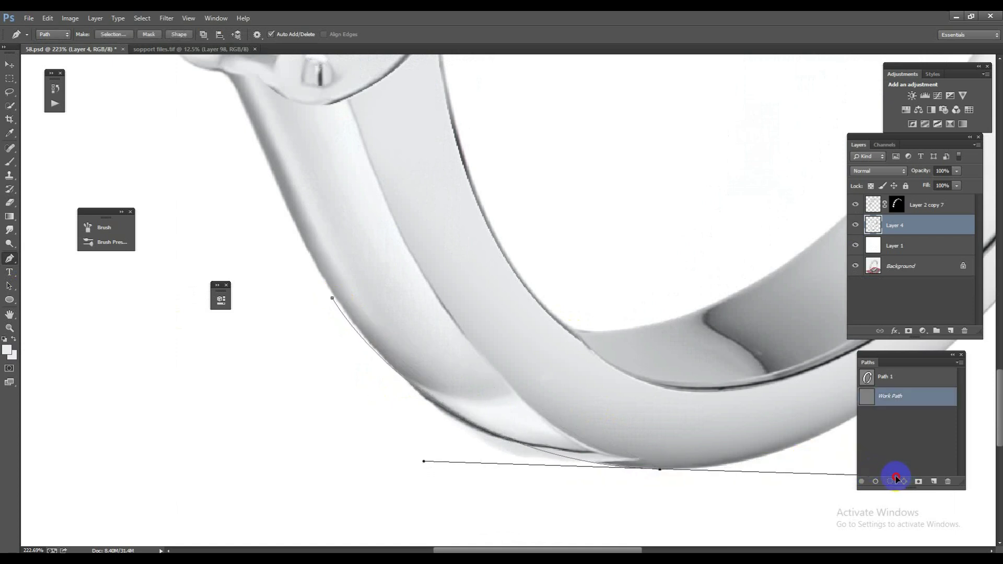
left_click_drag(652, 513, 662, 515)
left_click_drag(475, 500, 433, 474)
left_click_drag(338, 381, 334, 365)
left_click(333, 298)
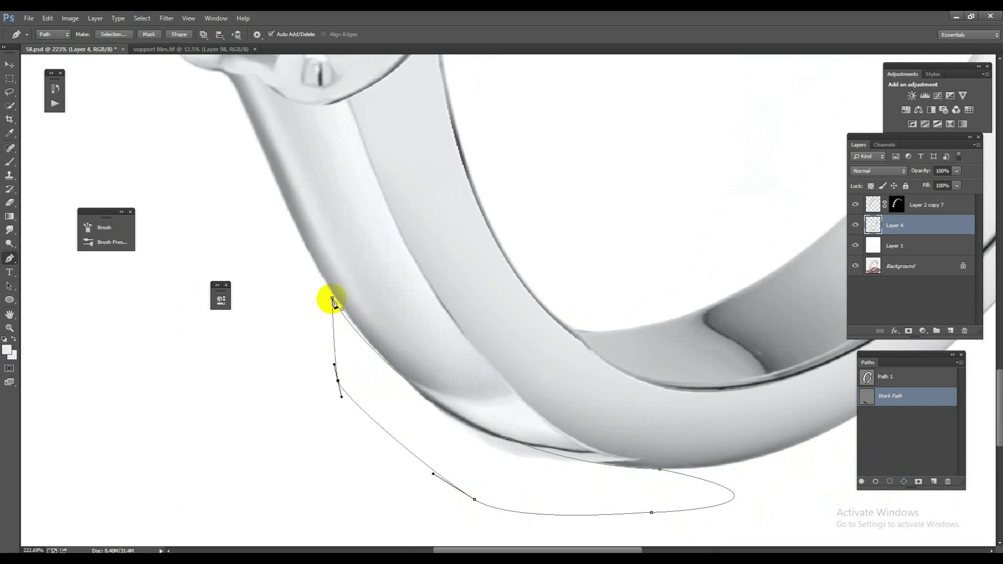
key("ctrl+Return")
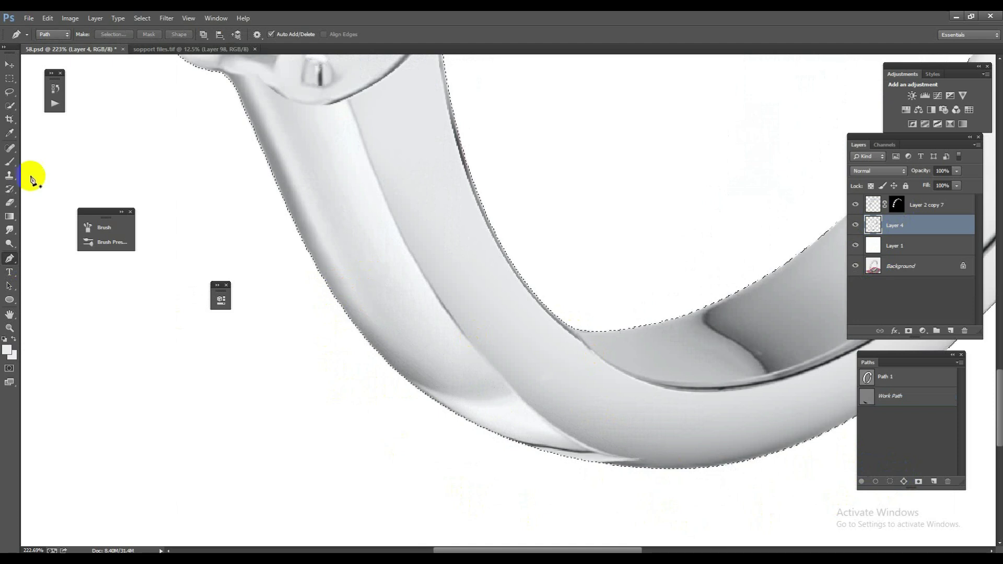
Choose the Mixer Brush with a 49 px diameter
left_click(9, 161)
left_click(51, 191)
left_click_drag(532, 369, 480, 372)
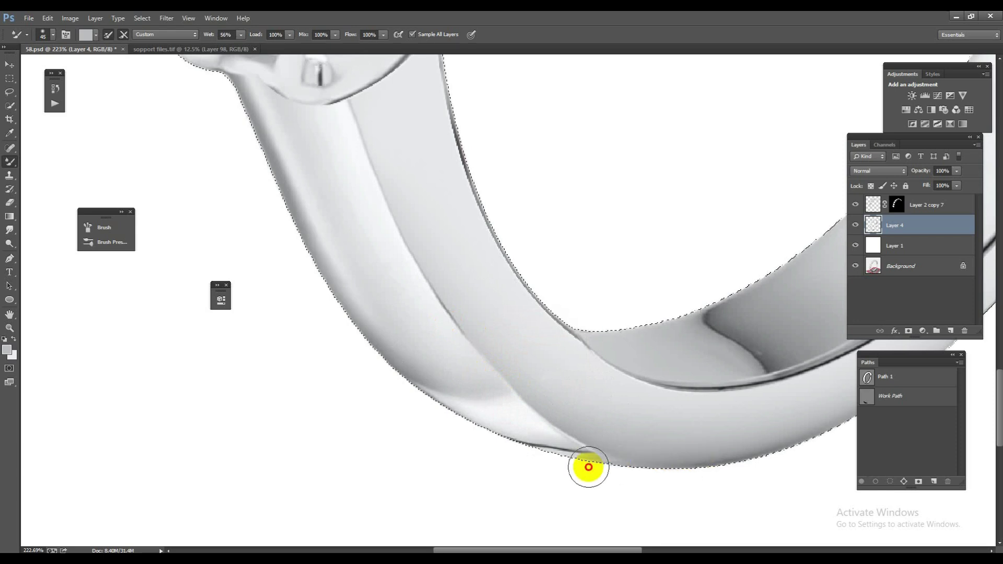
Smooth the band's lower edge and the edge beside the last diamond with the Mixer Brush, then zoom out
left_click_drag(588, 468, 352, 383)
mouse_move(455, 394)
left_mouse_down()
mouse_move(398, 223)
mouse_move(454, 316)
left_mouse_up()
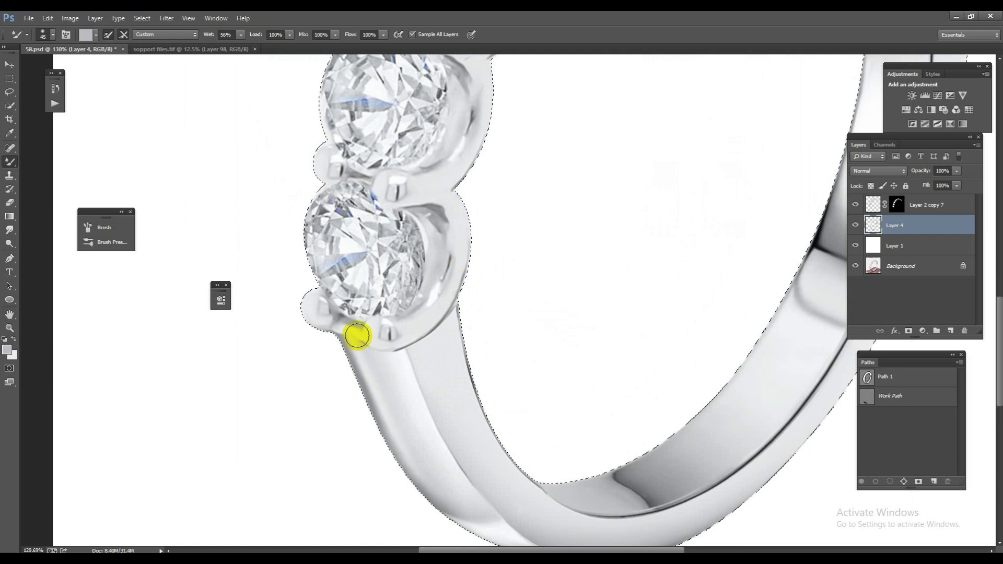
mouse_move(498, 397)
left_mouse_down()
mouse_move(475, 231)
mouse_move(601, 201)
mouse_move(665, 285)
mouse_move(698, 252)
left_mouse_up()
left_click(603, 247)
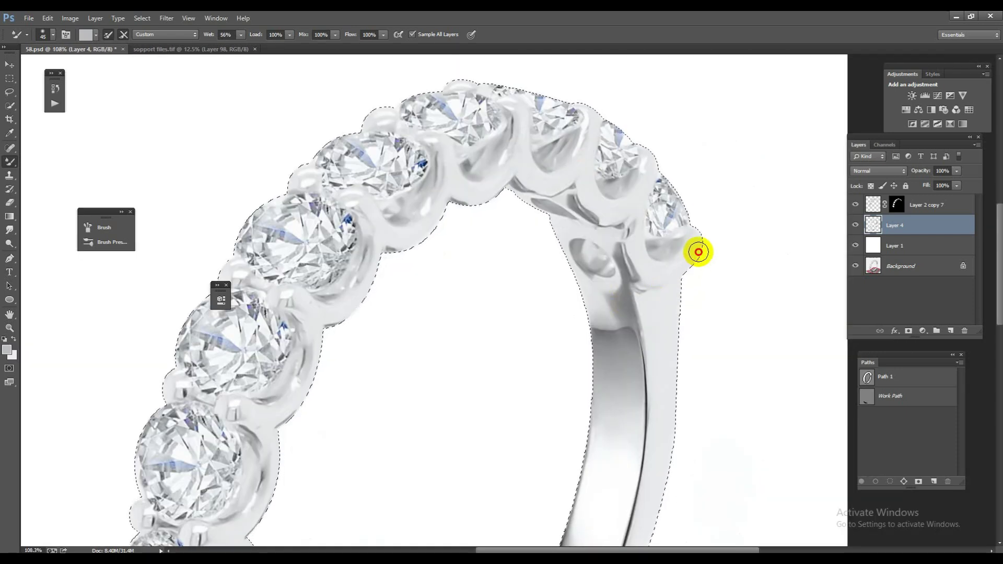
mouse_move(621, 310)
left_mouse_down()
mouse_move(567, 318)
mouse_move(583, 331)
mouse_move(471, 274)
mouse_move(488, 329)
left_mouse_up()
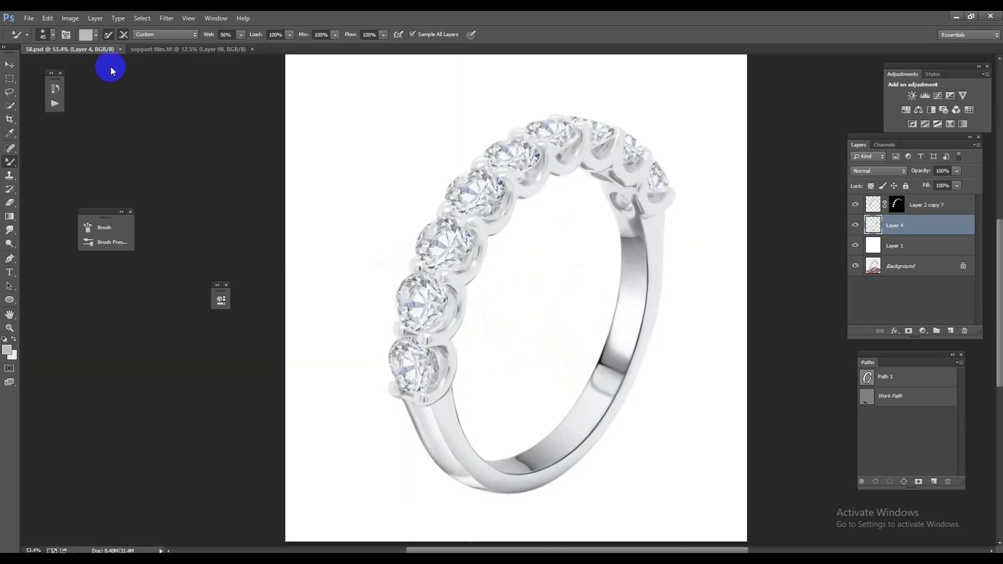
Apply Filter > Sharpen > Sharpen More to Layer 4 and zoom in to check the band
left_click_drag(523, 235, 546, 290)
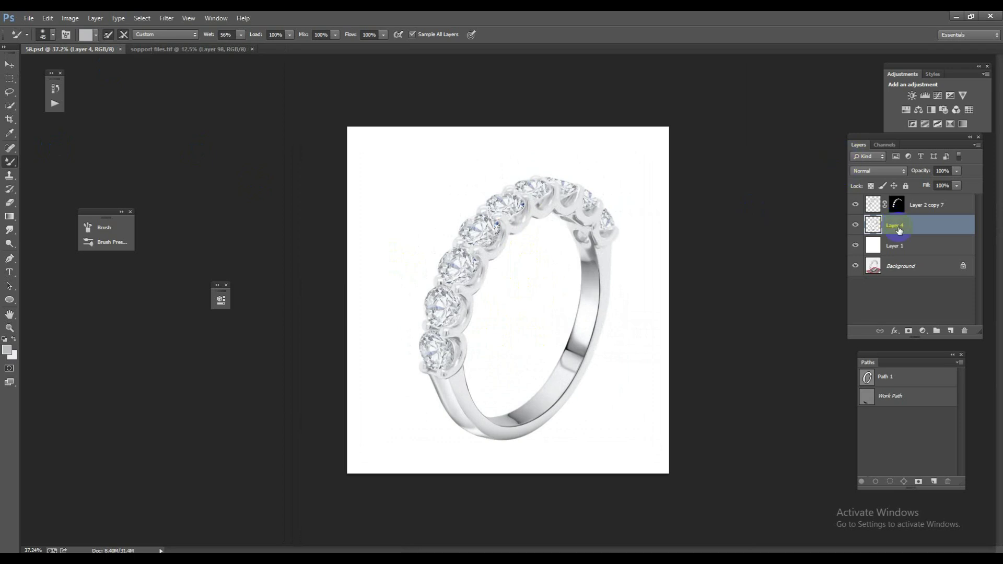
left_click(140, 18)
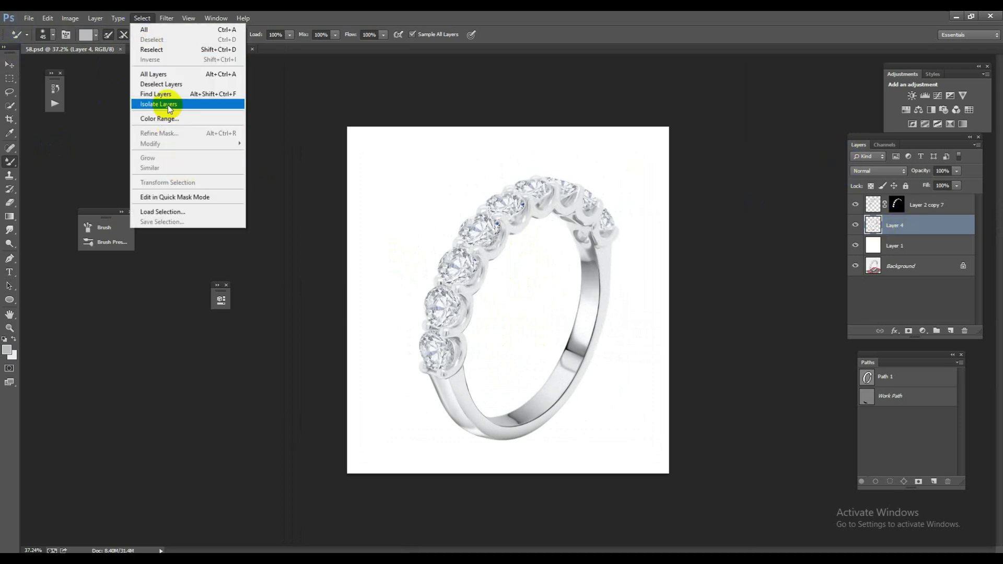
left_click(166, 18)
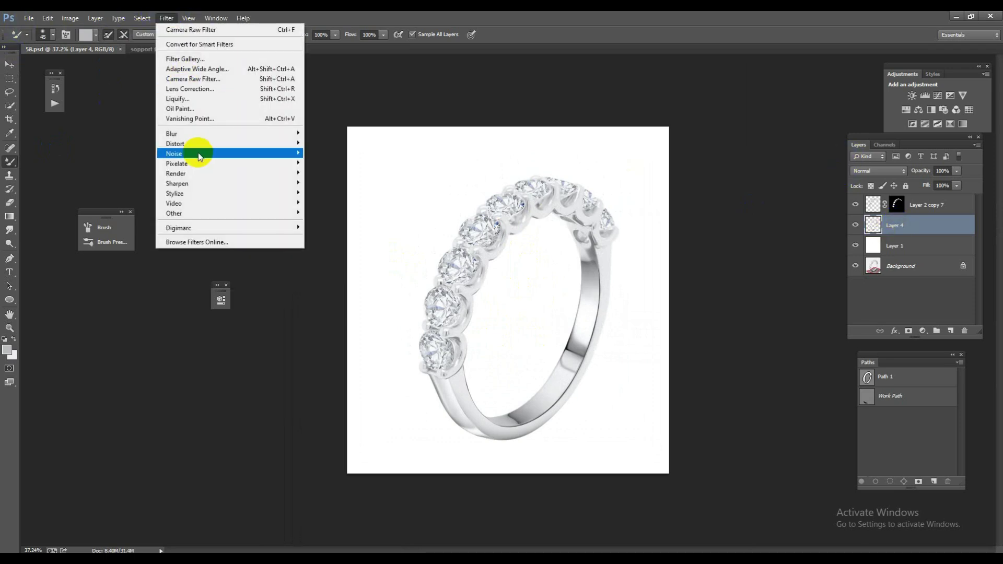
mouse_move(177, 184)
left_click(345, 215)
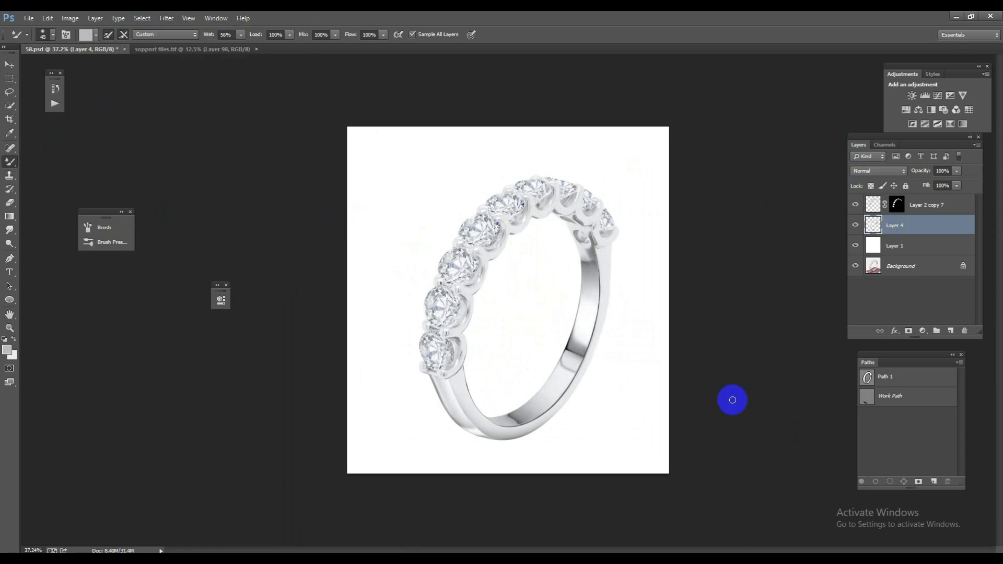
left_click_drag(494, 411, 617, 417)
scroll(618, 418, "down", 3)
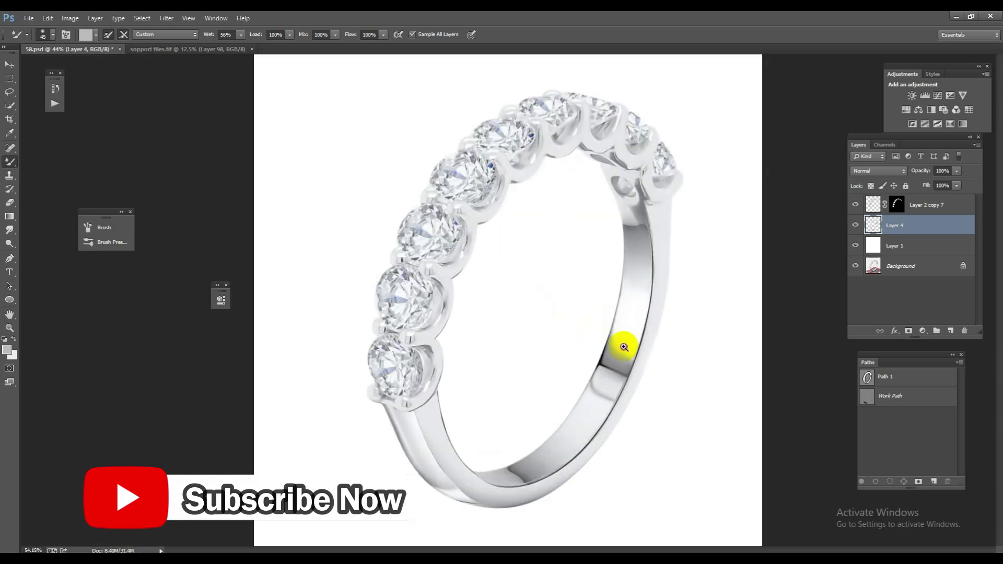
left_click(856, 266, "alt")
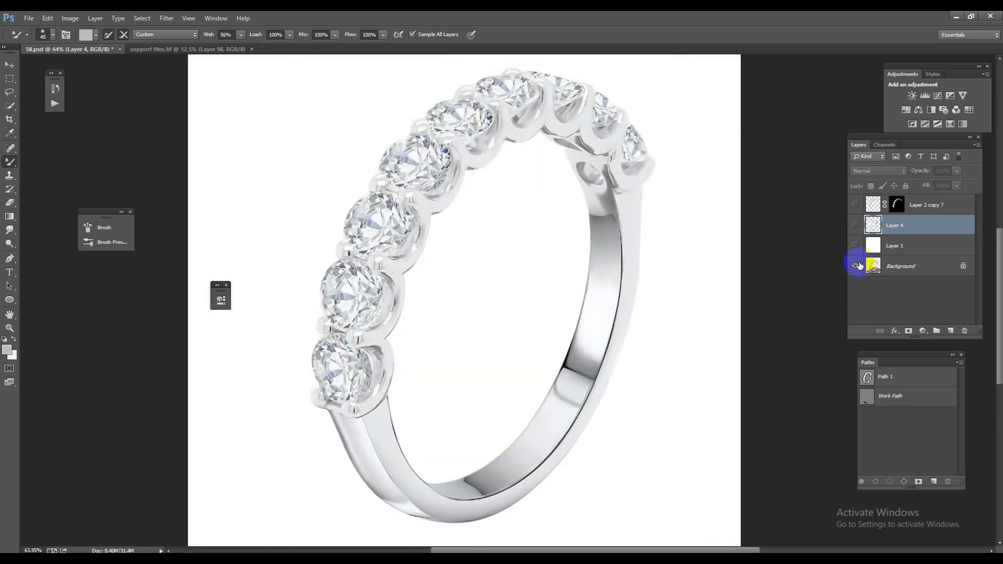
left_click(856, 266, "alt")
left_click(856, 266, "alt")
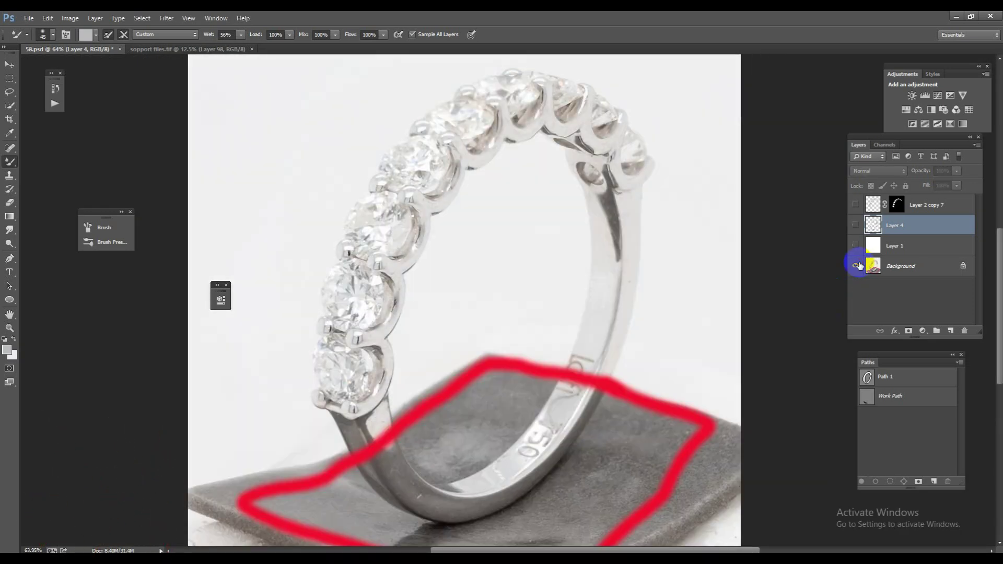
left_click(857, 266, "alt")
left_click(857, 266, "alt")
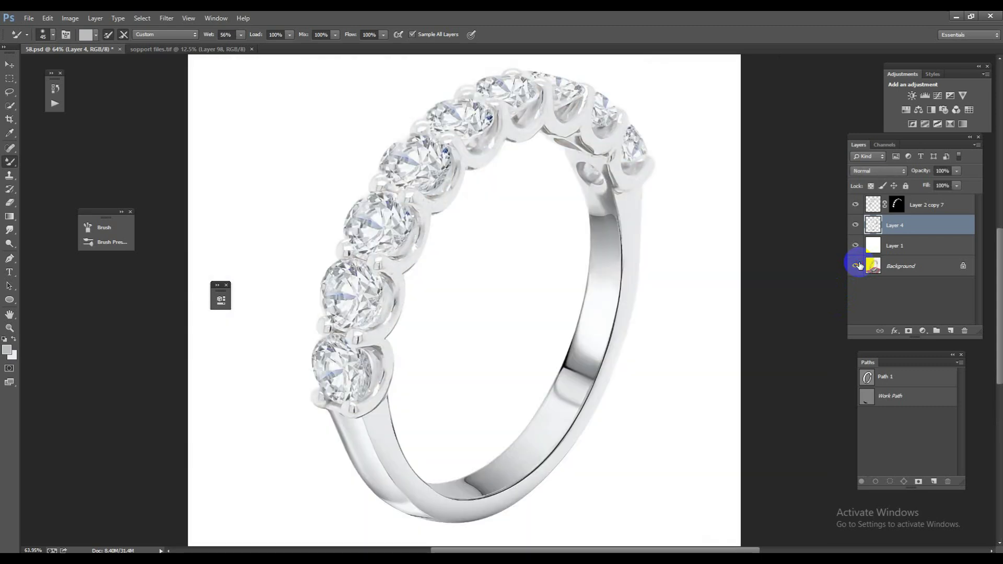
left_click(513, 396, "alt")
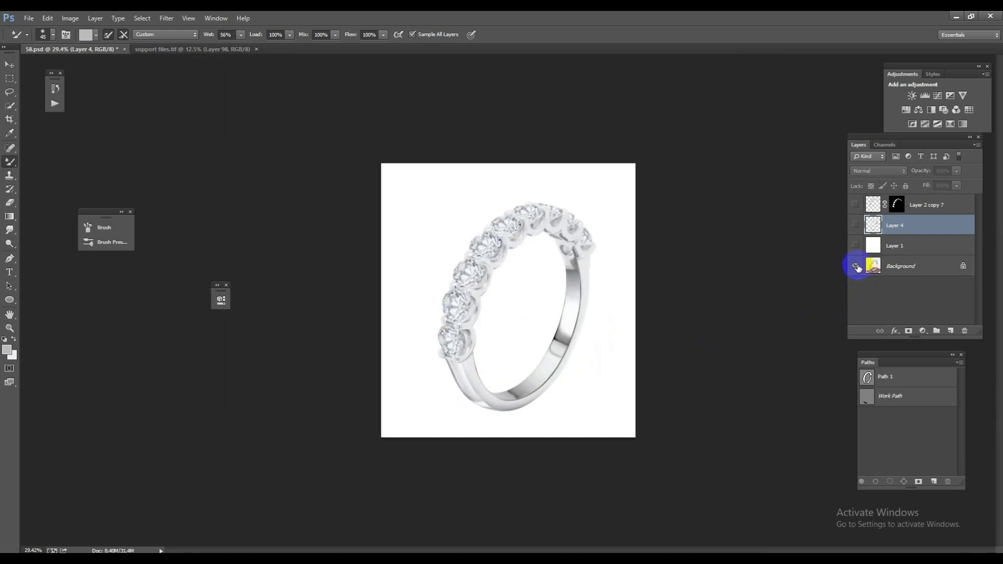
left_click(858, 267, "alt")
left_click(857, 267, "alt")
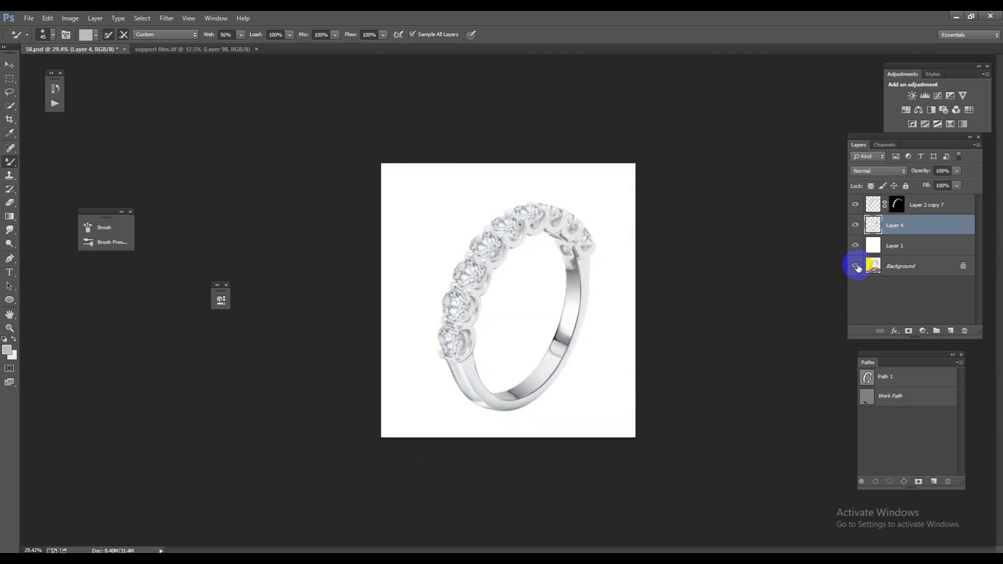
left_click(857, 266, "alt")
scroll(549, 358, "up", 3)
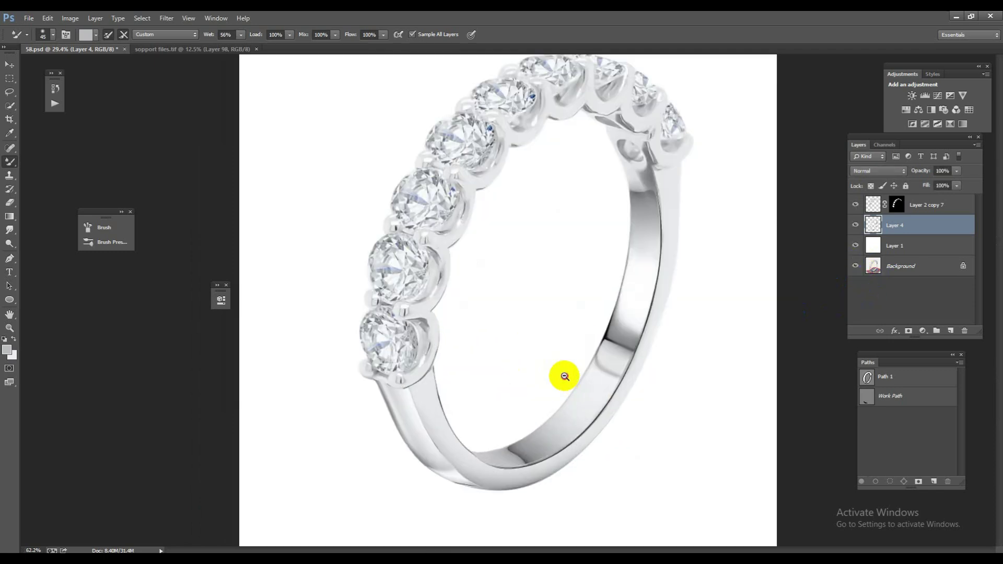
scroll(564, 374, "down", 3)
Copy Group 2 from sopport files.tif into 58.psd and place it below Layer 4
left_click_drag(162, 49, 40, 112)
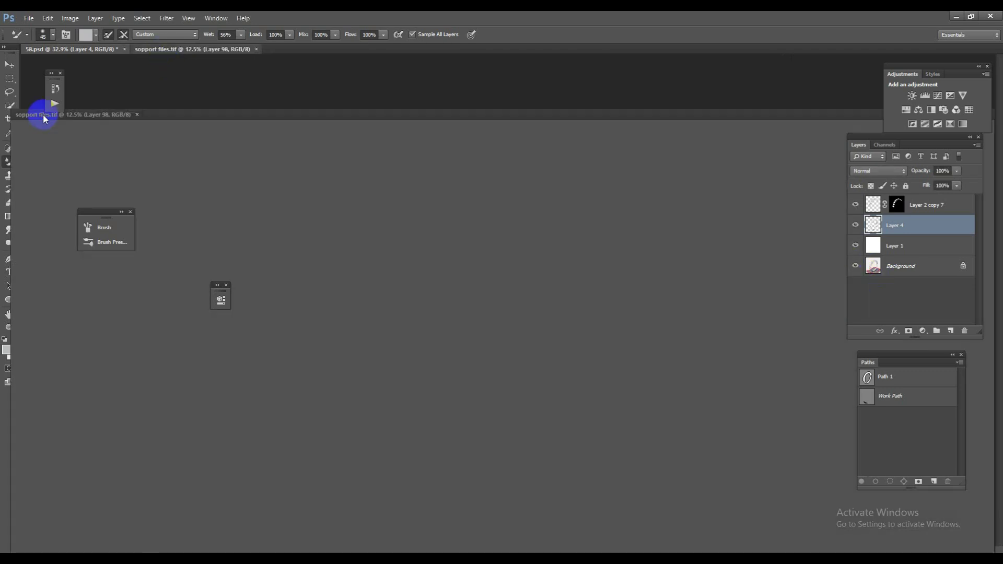
mouse_move(979, 208)
left_mouse_down()
mouse_move(966, 286)
mouse_move(784, 350)
left_mouse_up()
left_click_drag(561, 410, 560, 410)
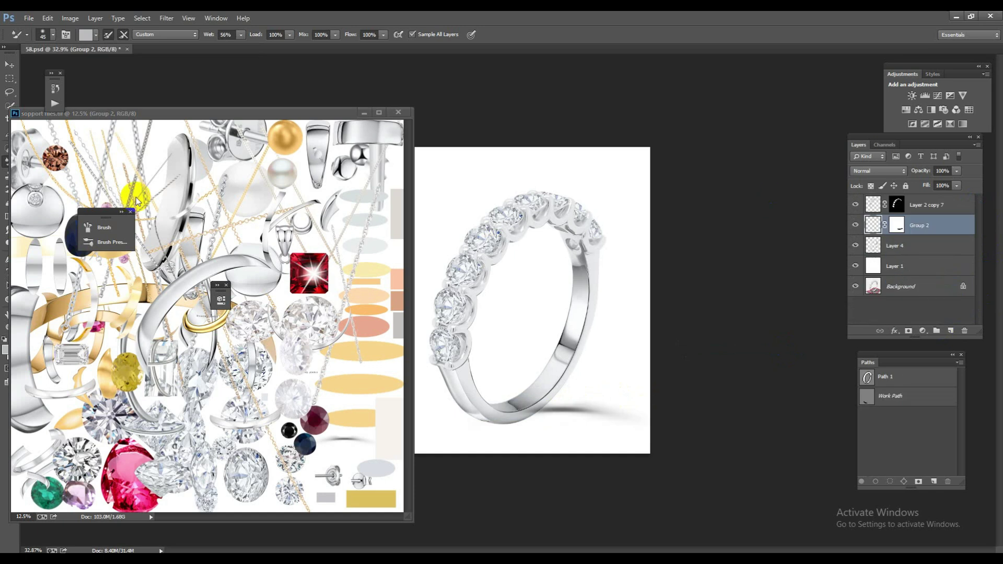
left_click_drag(243, 114, 34, 57)
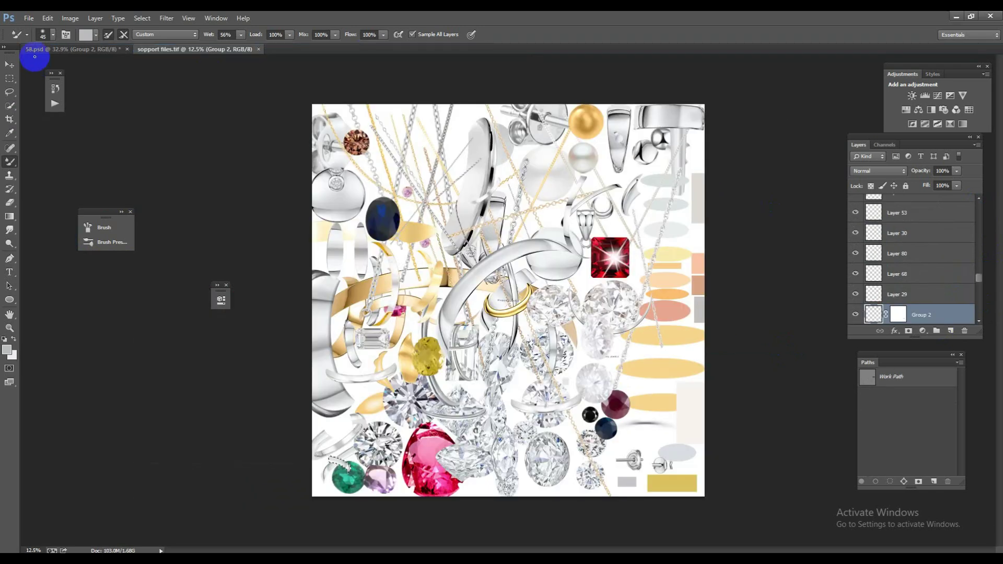
left_click(49, 51)
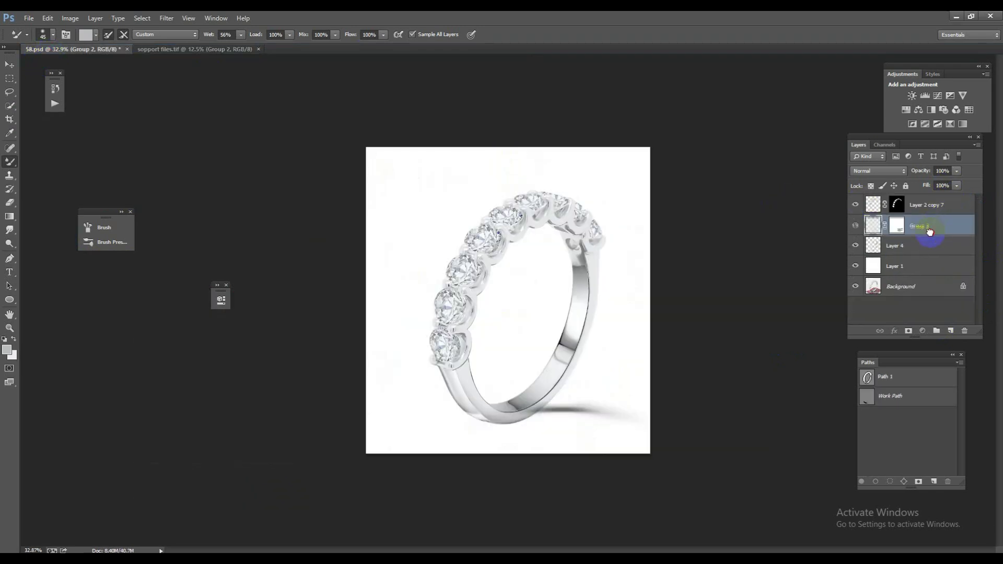
left_click_drag(930, 231, 928, 256)
Rotate and position the shadow under the ring band with Free Transform
key("ctrl+t")
left_click_drag(644, 354, 550, 294)
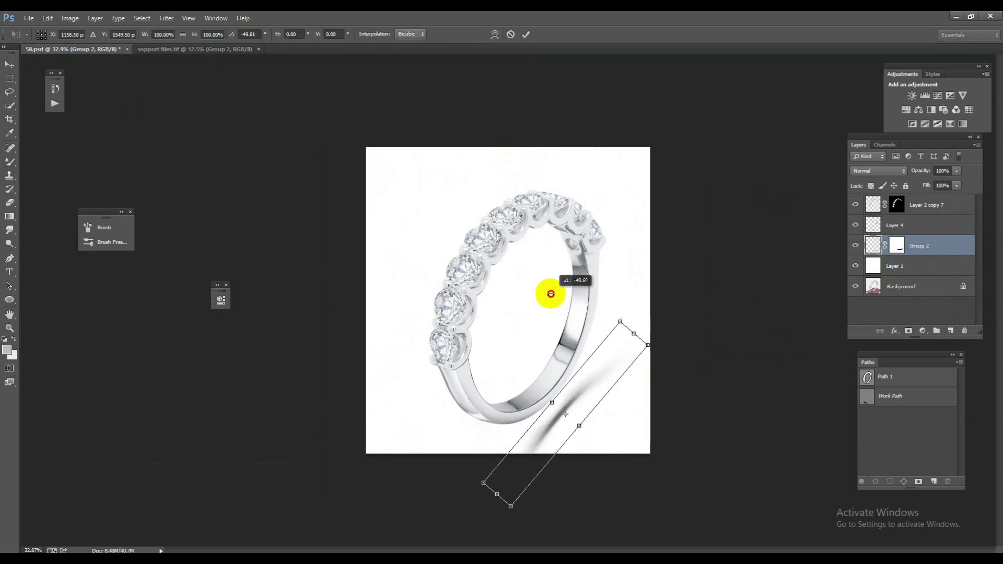
mouse_move(605, 392)
left_mouse_down()
mouse_move(590, 384)
mouse_move(637, 409)
mouse_move(491, 309)
mouse_move(587, 349)
left_mouse_up()
key("Return")
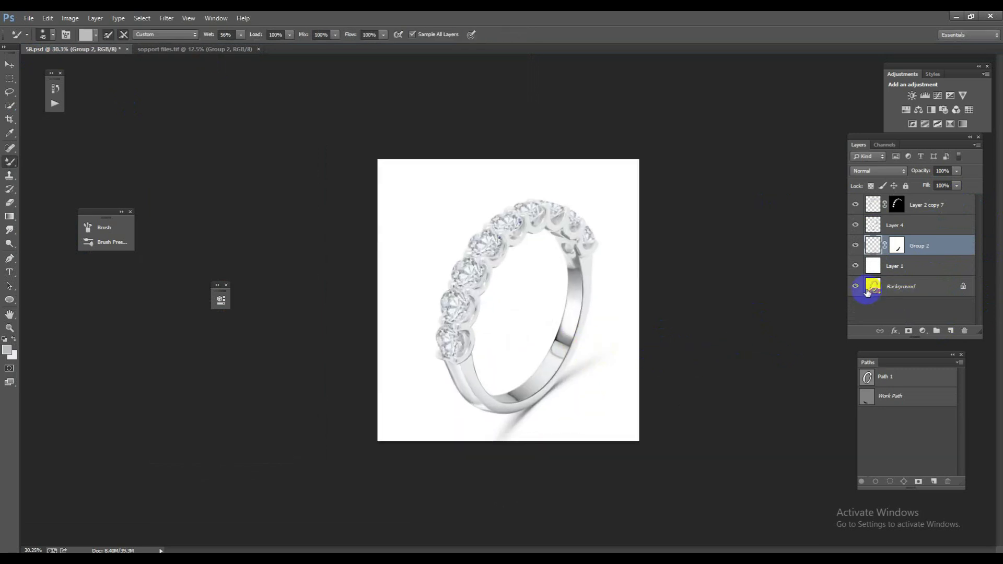
left_click_drag(517, 340, 551, 365)
left_click(856, 293, "alt")
left_click(856, 292, "alt")
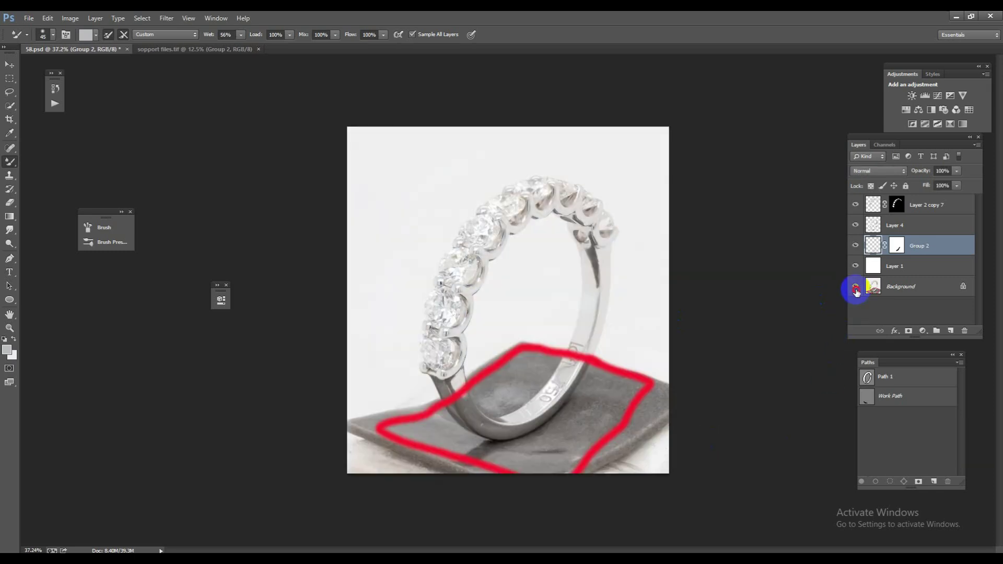
left_click(856, 293, "alt")
left_click(856, 293, "alt")
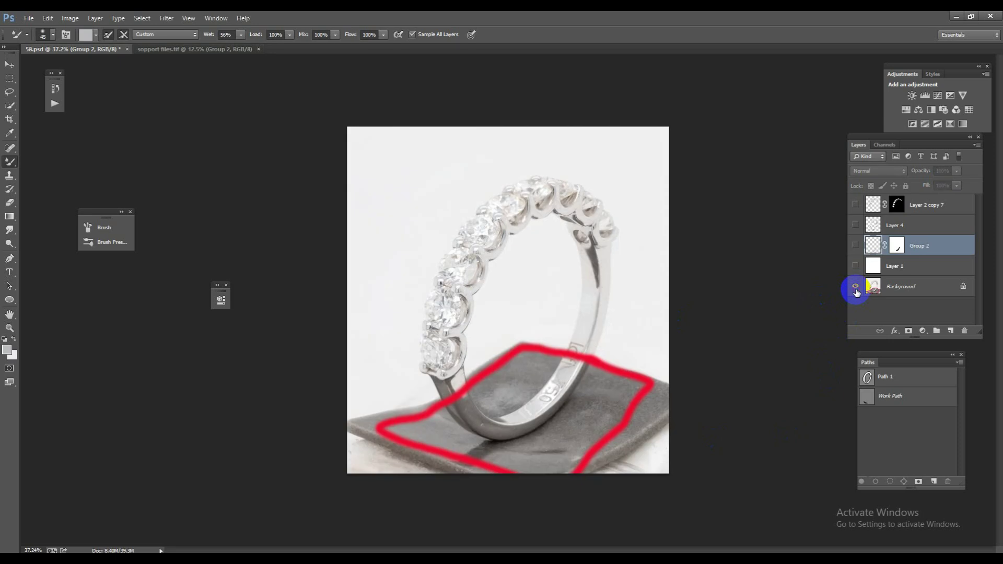
left_click(856, 293, "alt")
left_click(856, 292, "alt")
left_click(856, 293, "alt")
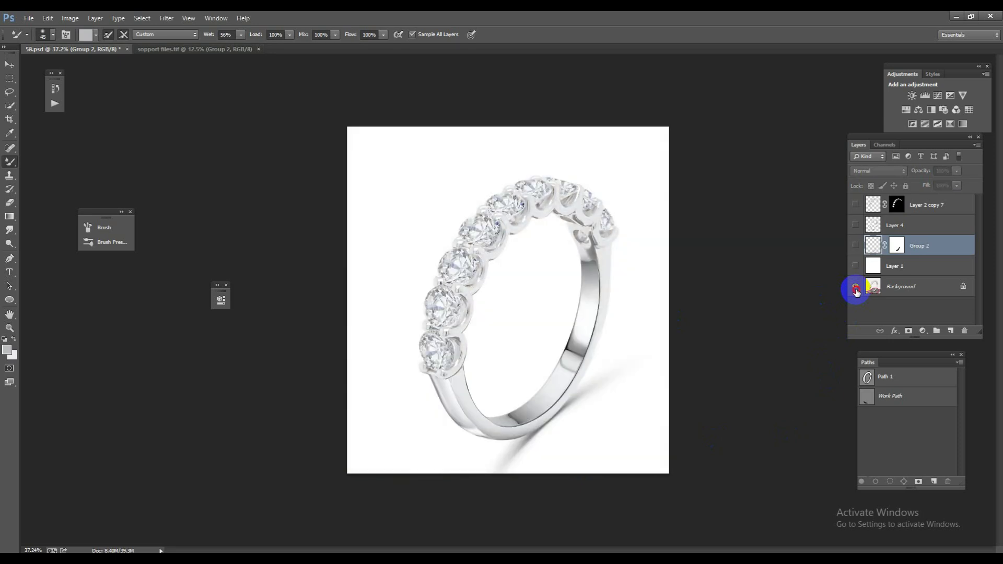
left_click(856, 293, "alt")
left_click(856, 292, "alt")
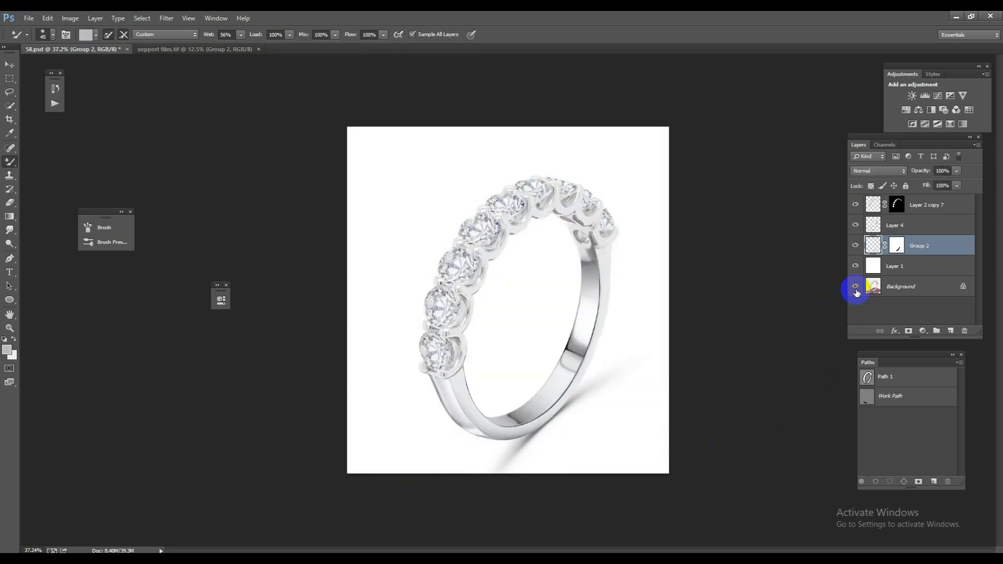
left_click(856, 293, "alt")
left_click(856, 292, "alt")
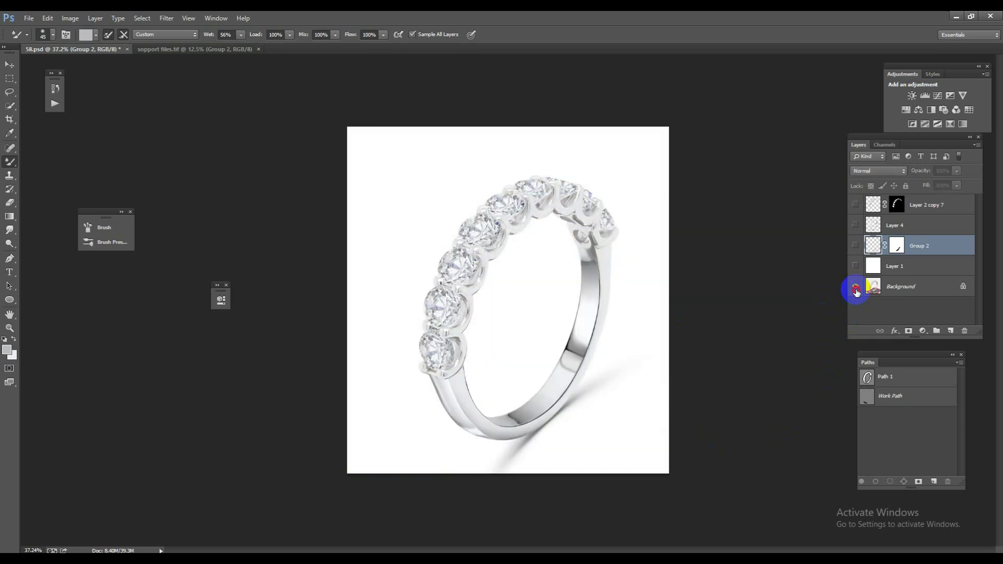
left_click(856, 292, "alt")
left_click(856, 293, "alt")
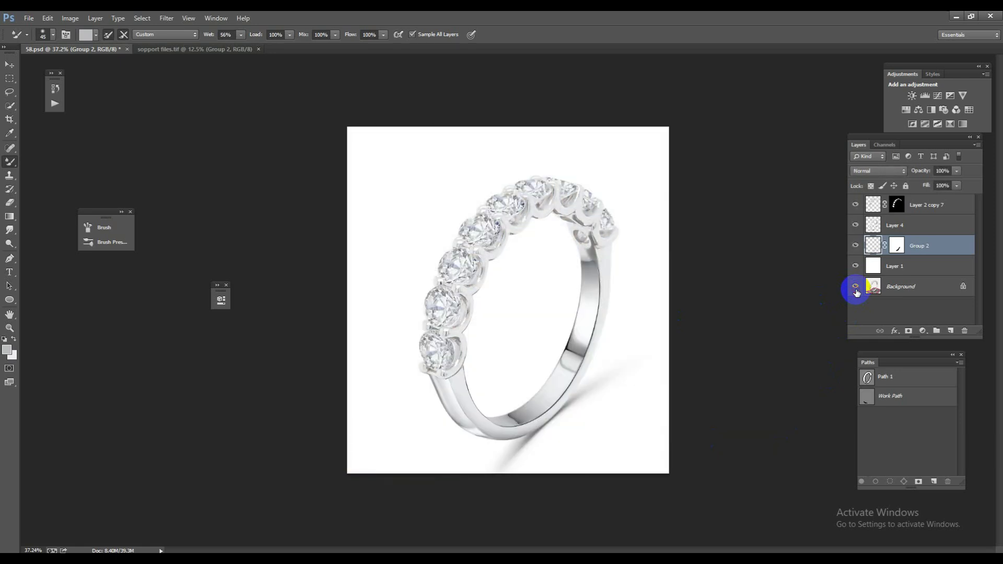
mouse_move(603, 250)
left_mouse_down()
mouse_move(683, 342)
mouse_move(556, 286)
left_mouse_up()
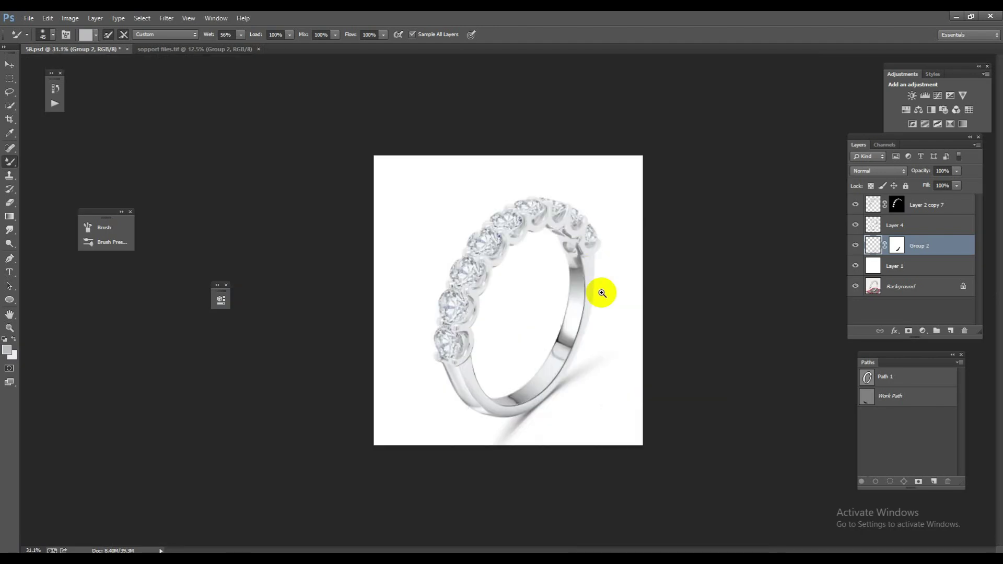